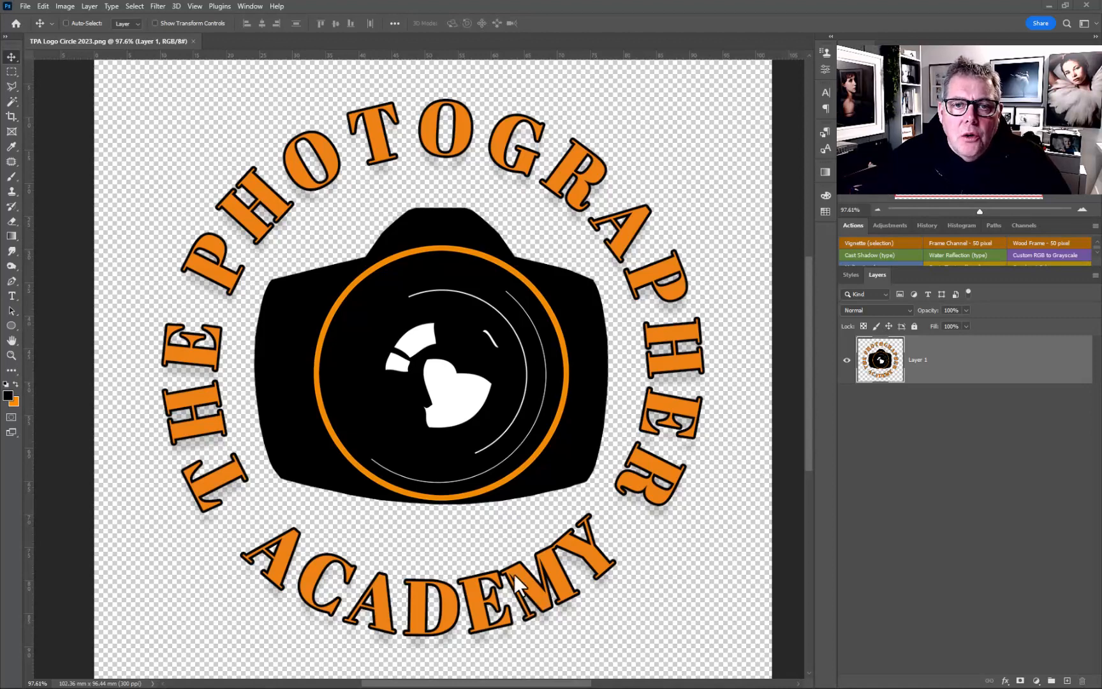
# Start a new document with its width and height both set to 8 inches
pyautogui.scroll(-1, 515, 583)
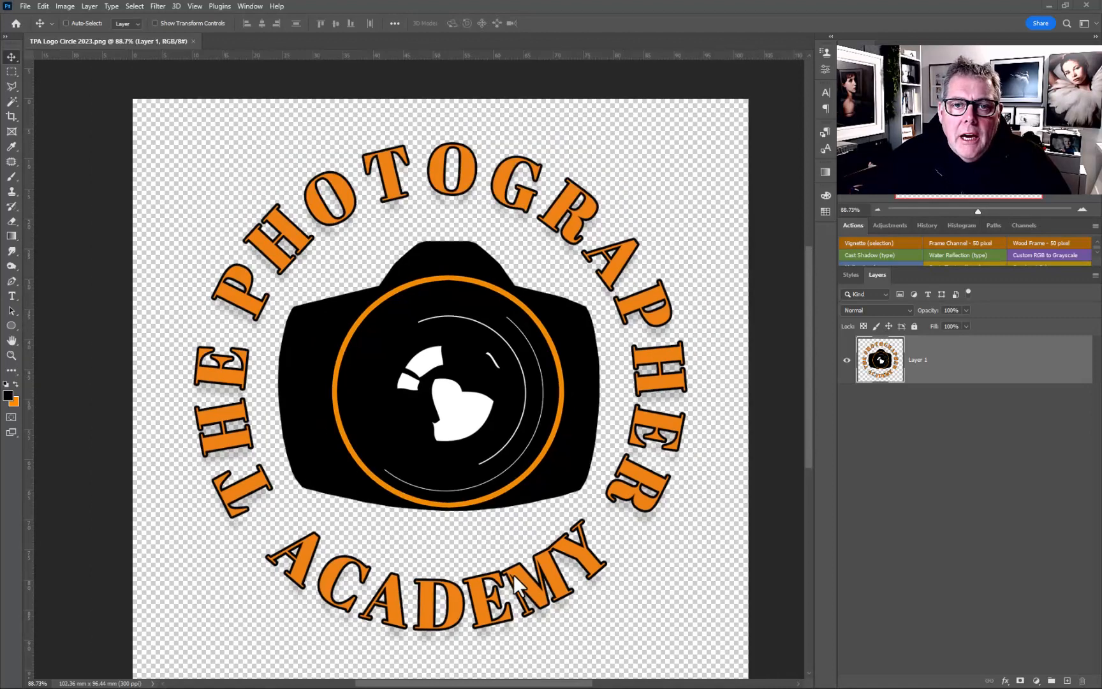
pyautogui.click(25, 7)
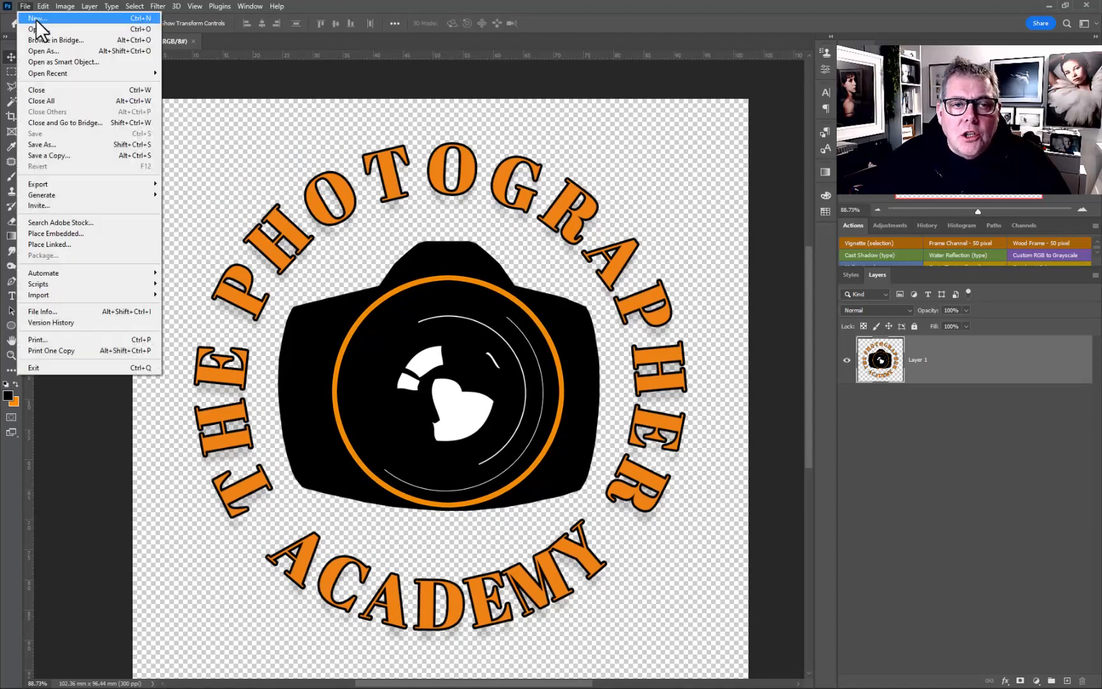
pyautogui.click(37, 19)
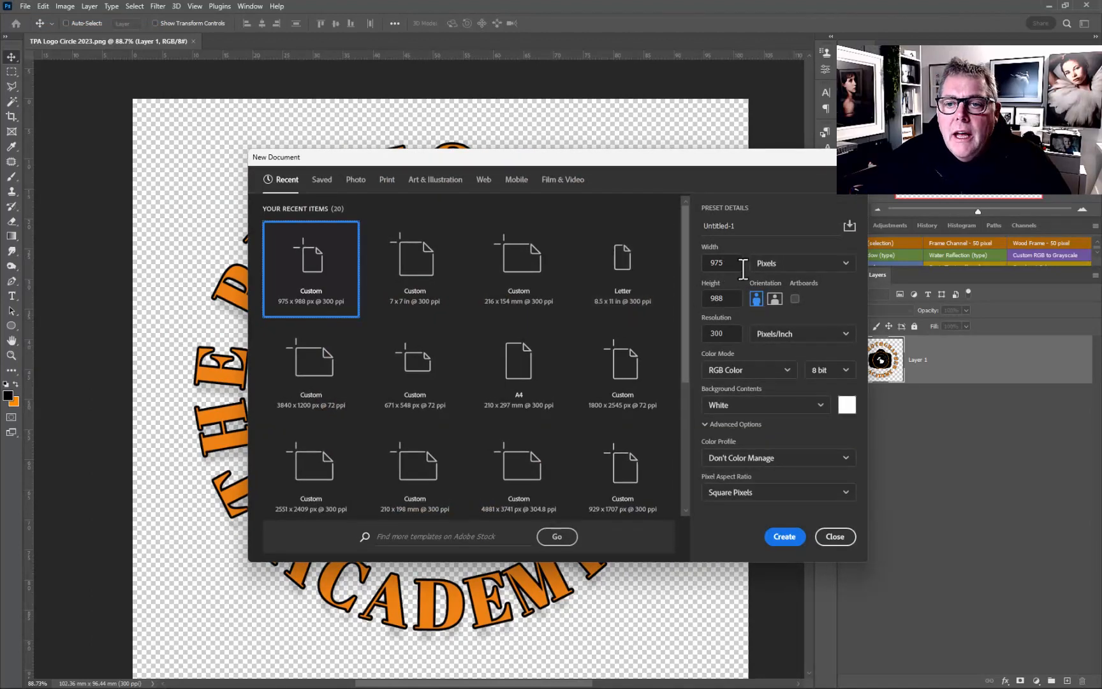
pyautogui.click(798, 264)
pyautogui.click(770, 287)
pyautogui.moveTo(726, 267); pyautogui.dragTo(698, 259)
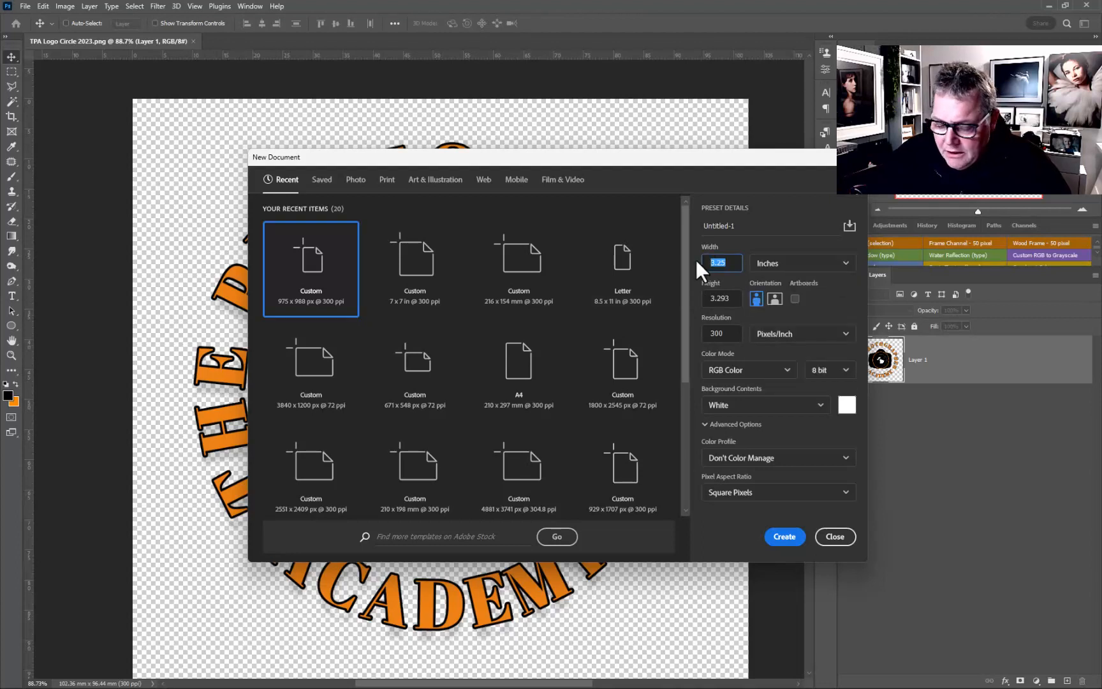
pyautogui.write('8')
pyautogui.press('Tab')
pyautogui.write('8')
pyautogui.press('Tab')
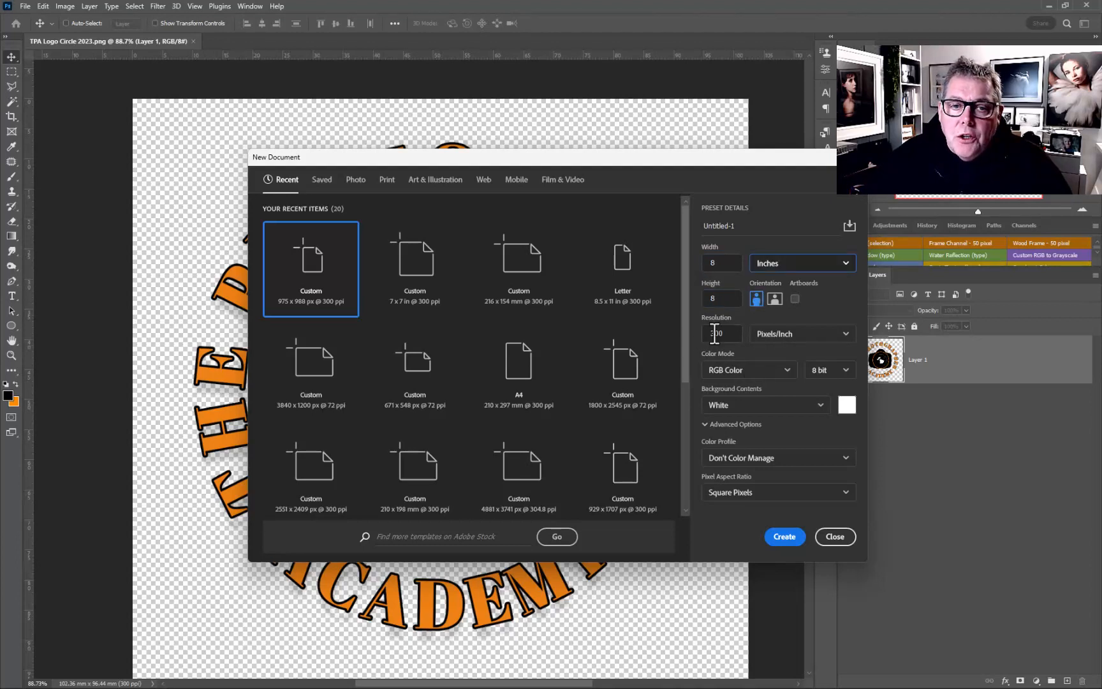
# Keep White as the background contents and create the 300 pixels/inch document
pyautogui.click(819, 405)
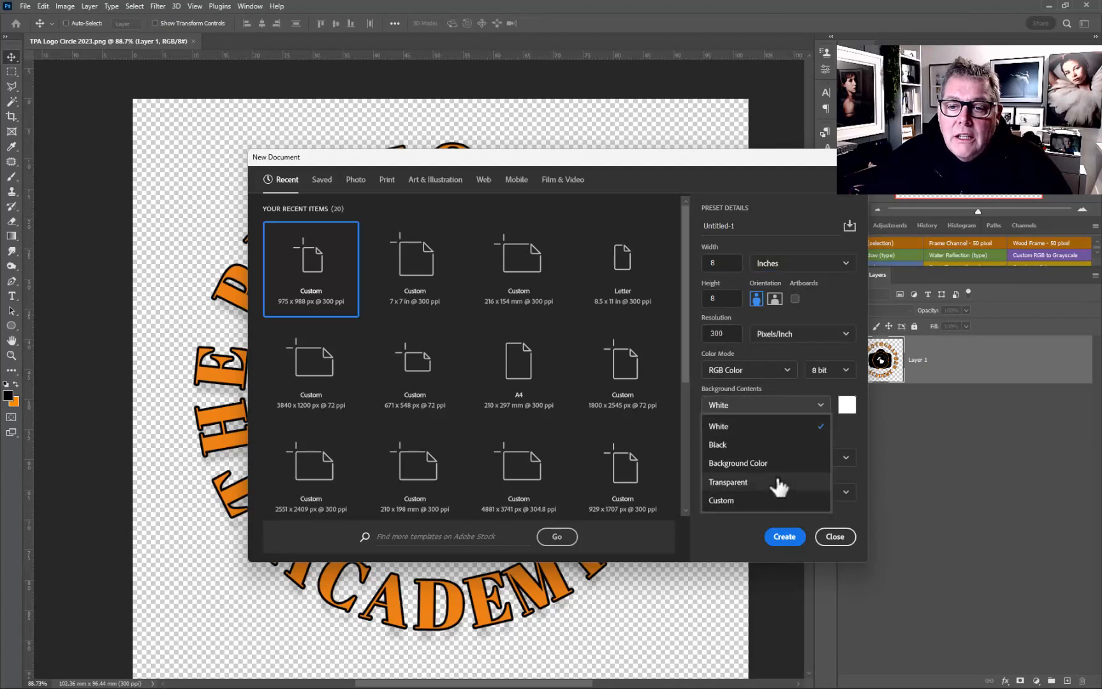
pyautogui.click(762, 405)
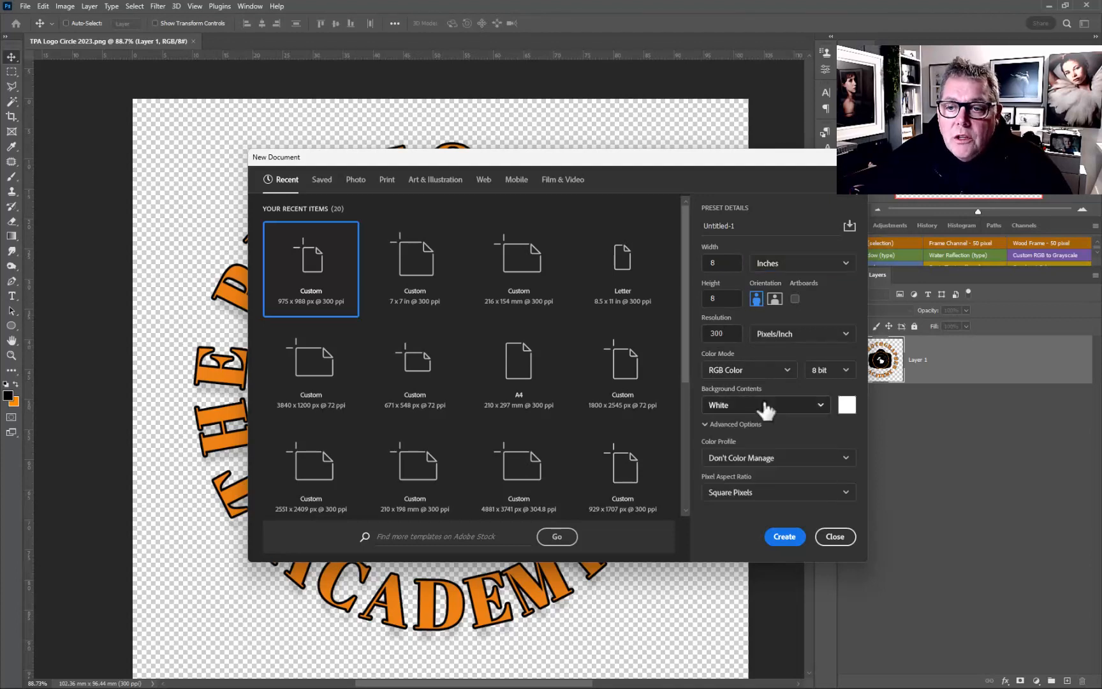
pyautogui.click(784, 537)
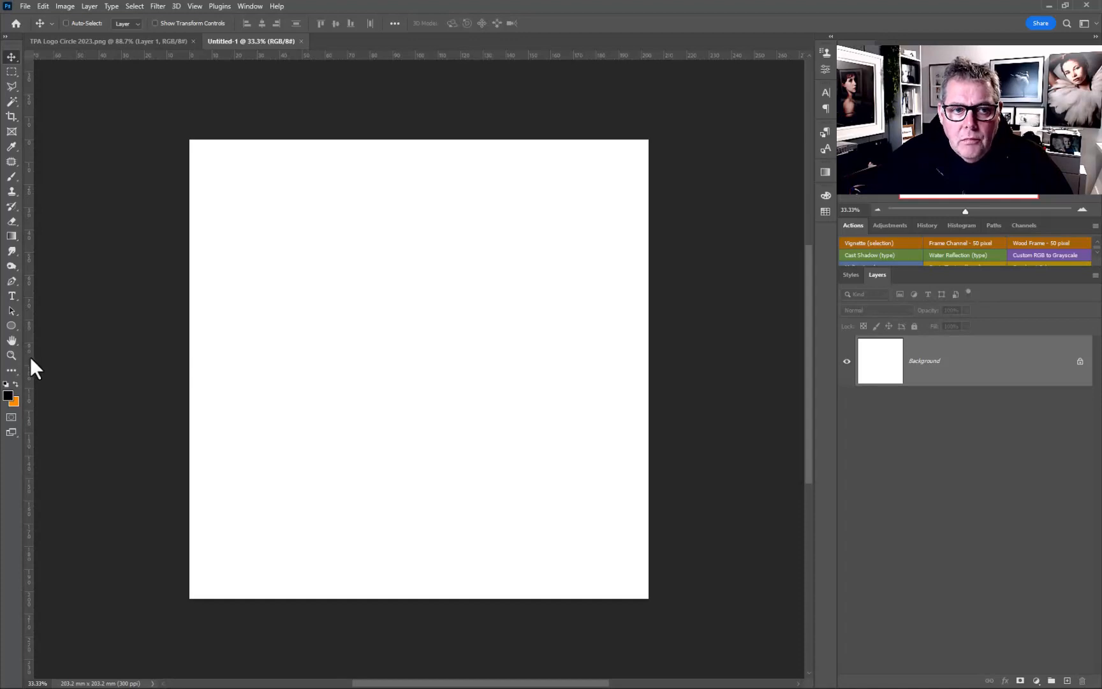
# Add a vertical and a horizontal guide that cross at the centre of the canvas
pyautogui.moveTo(31, 355); pyautogui.dragTo(423, 339)
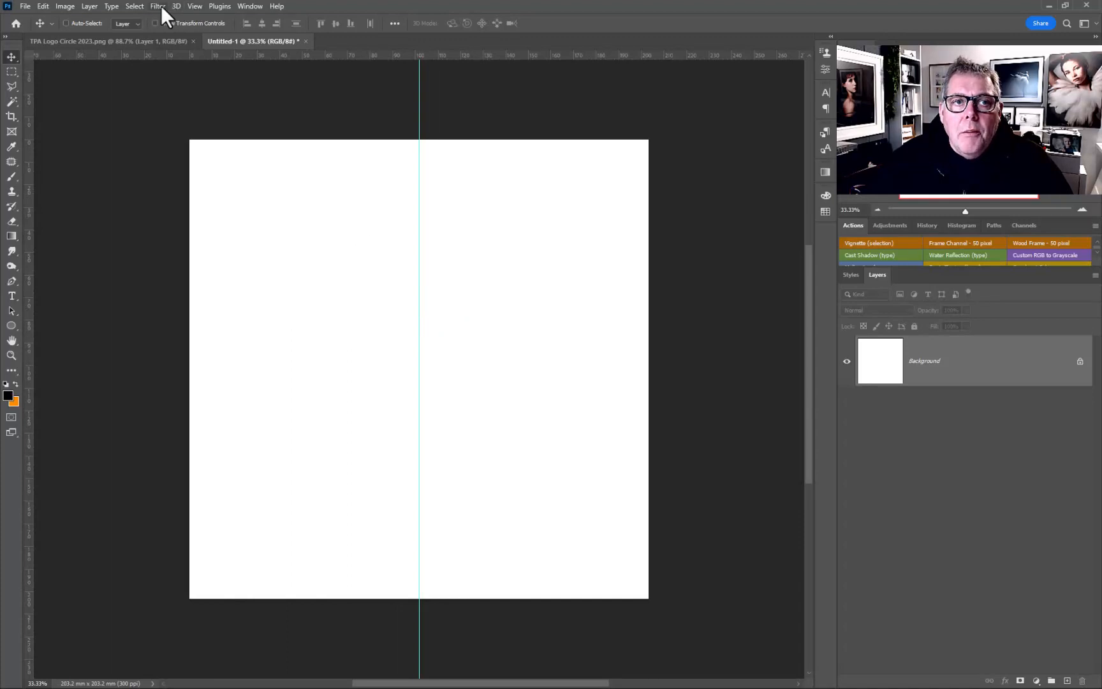
pyautogui.click(193, 6)
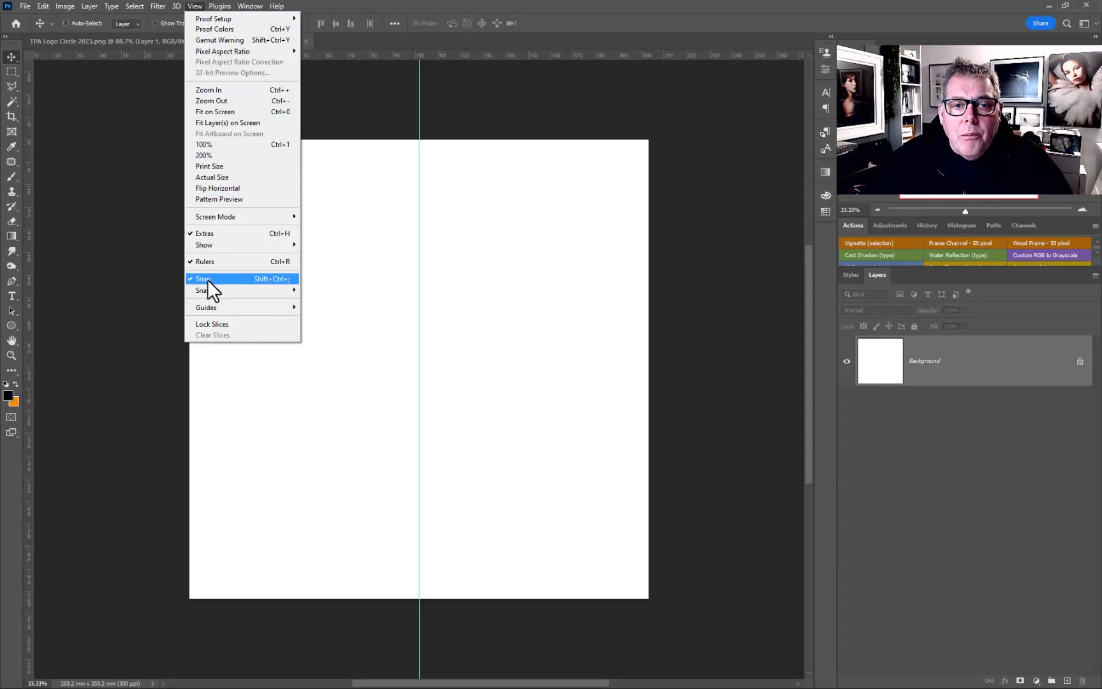
pyautogui.moveTo(212, 290)
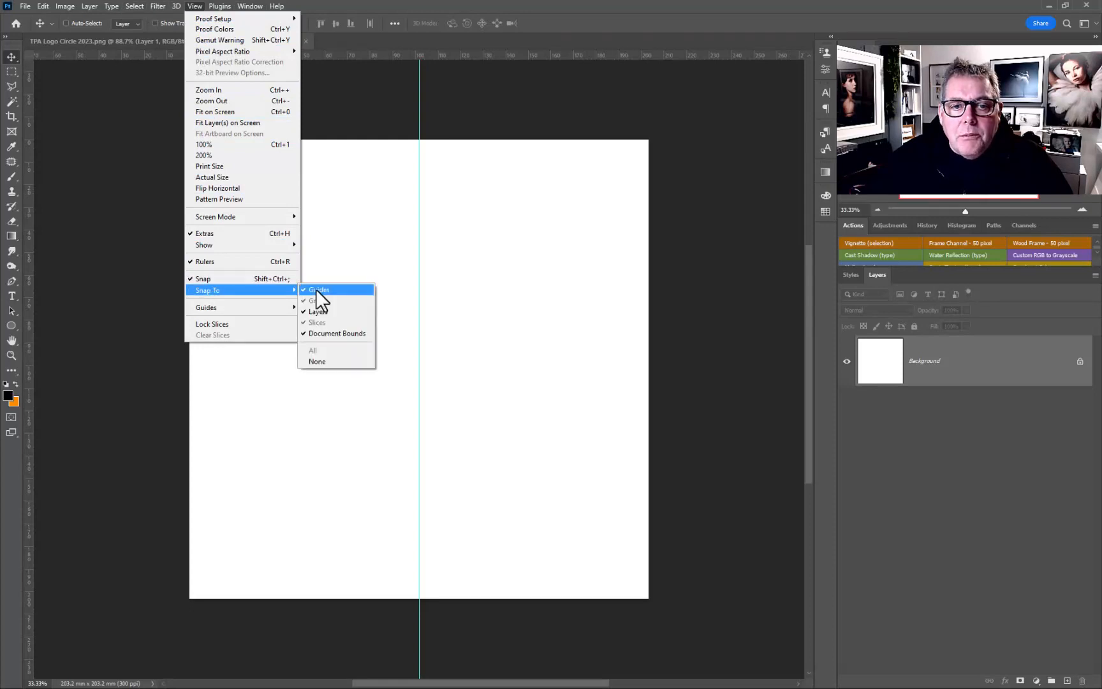
pyautogui.click(117, 322)
pyautogui.moveTo(305, 54); pyautogui.dragTo(288, 371)
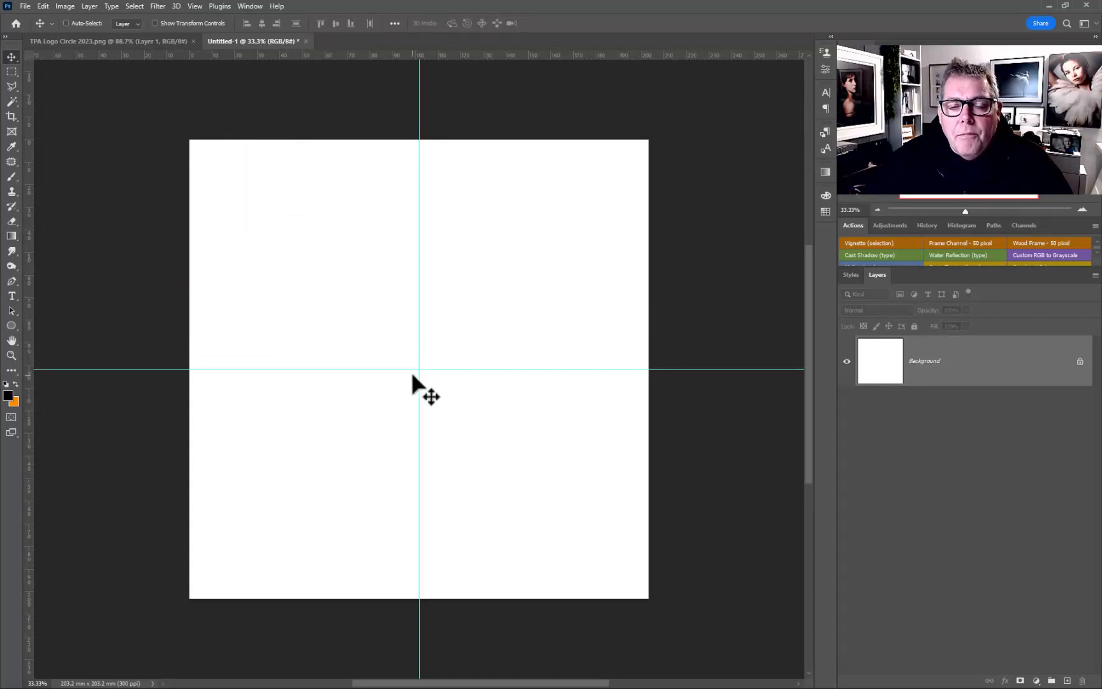
pyautogui.scroll(2, 423, 376)
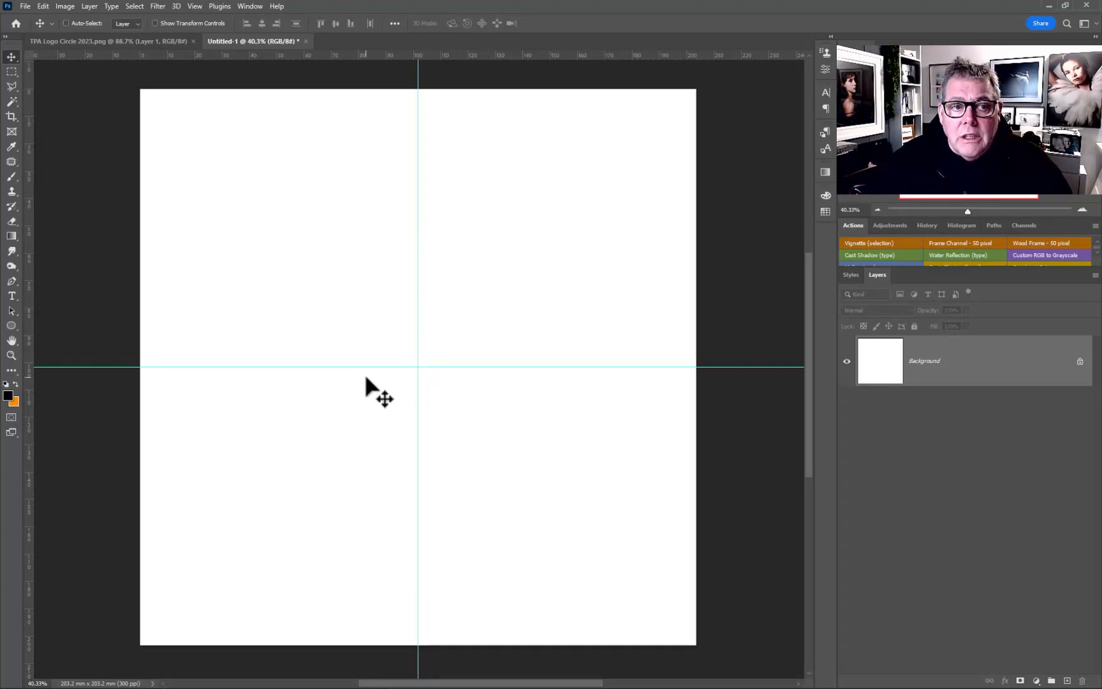
# Draw a circle about 94 mm in diameter with the Ellipse Tool, centred on the guides' intersection
pyautogui.click(13, 325)
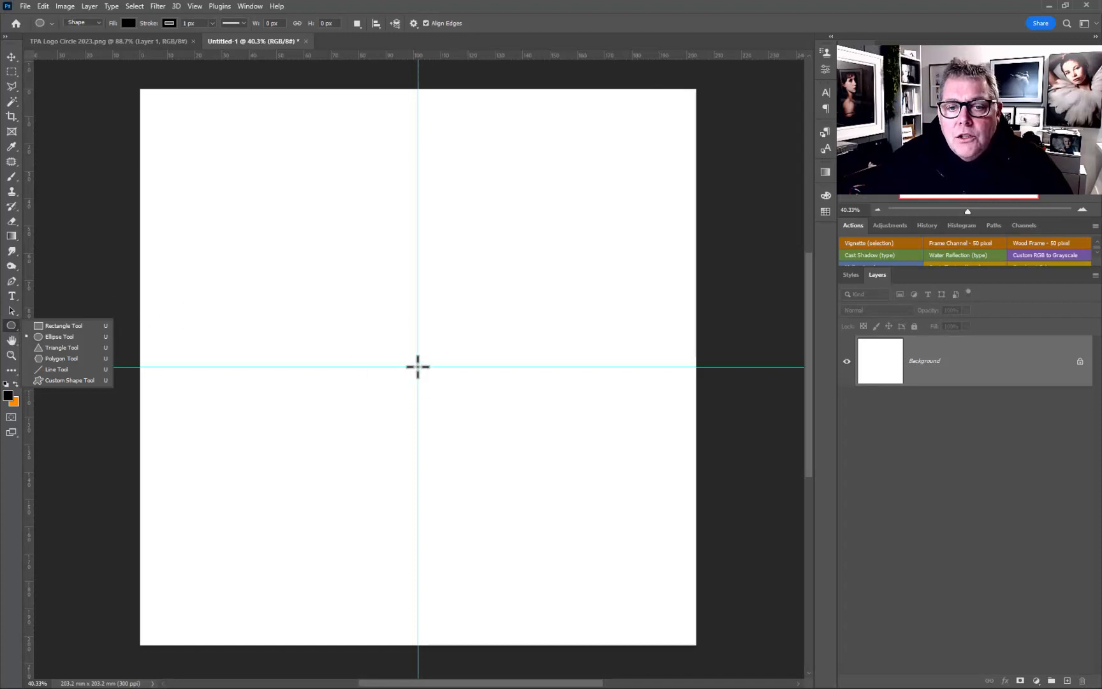
pyautogui.moveTo(418, 366); pyautogui.dragTo(322, 247)
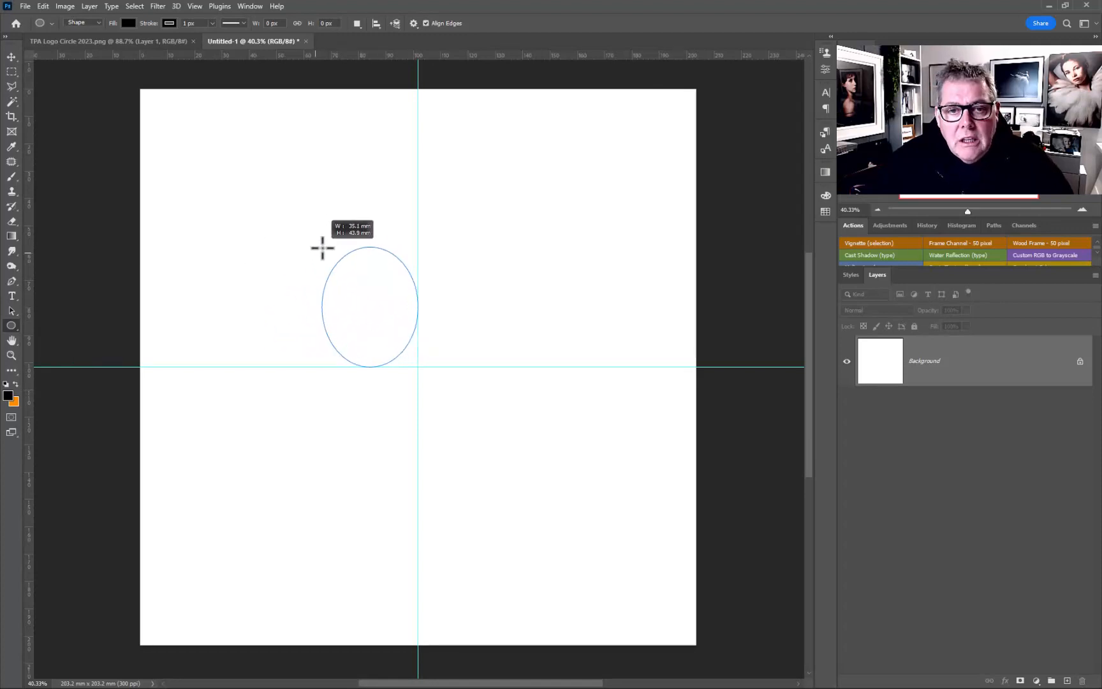
pyautogui.moveTo(322, 247); pyautogui.dragTo(274, 240)
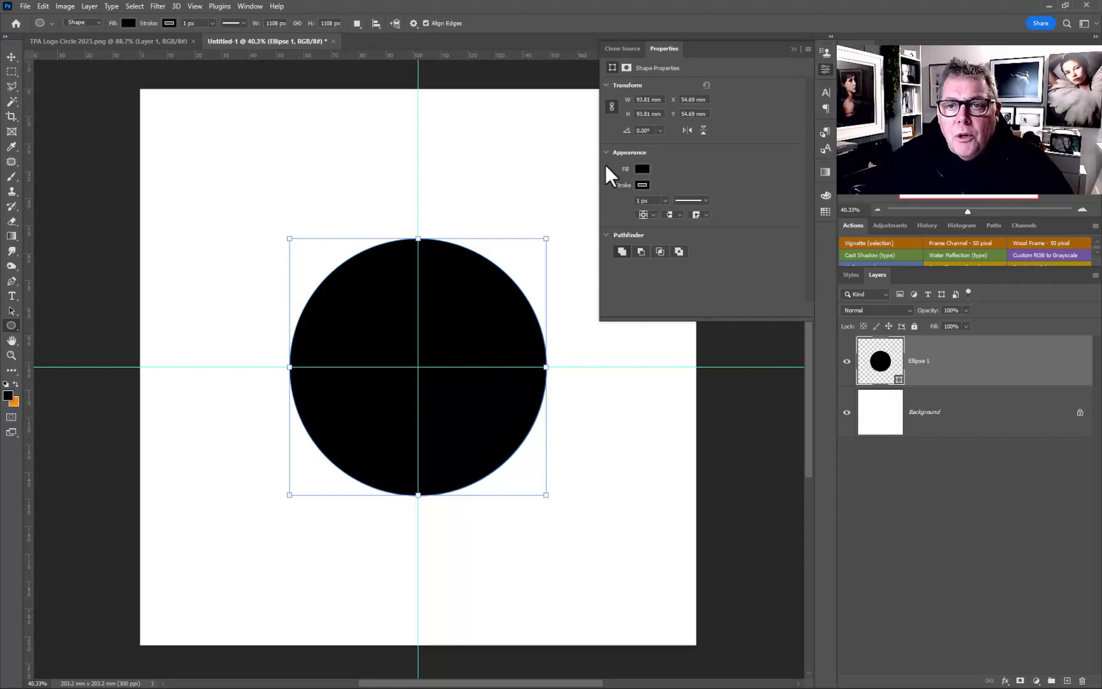
# Change the circle's fill to the bright cyan from the recently used colors
pyautogui.click(641, 169)
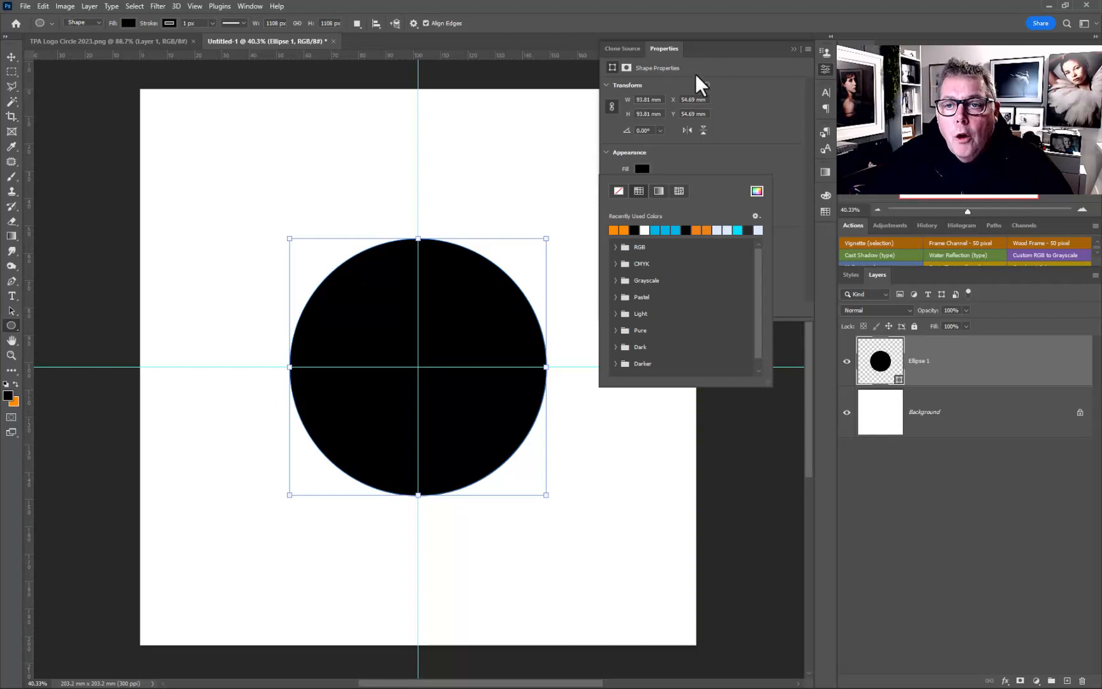
pyautogui.click(738, 230)
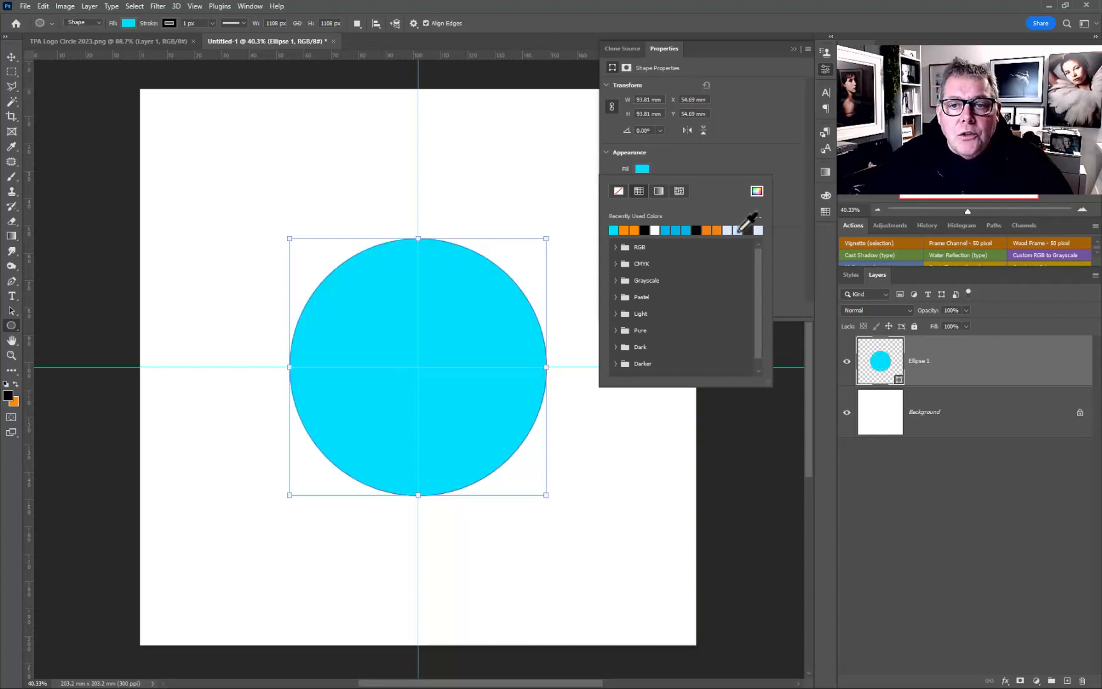
pyautogui.click(966, 380)
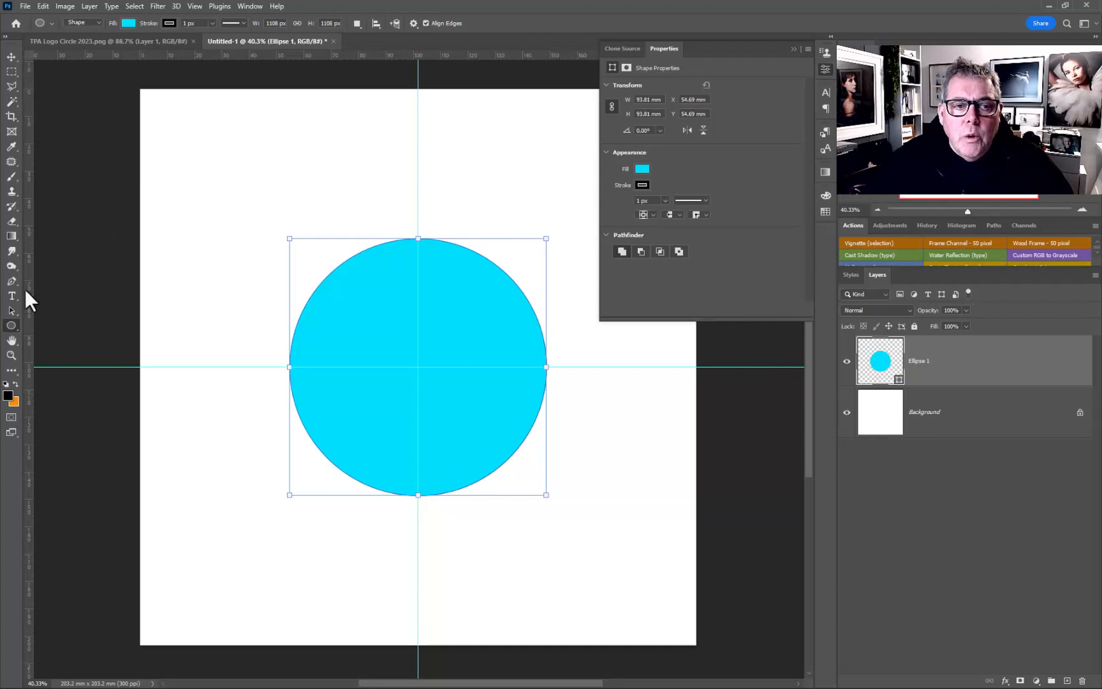
# Add the text "THE PHOTOGRAPHER" along the outside of the circle's path, starting from its left edge
pyautogui.click(12, 298)
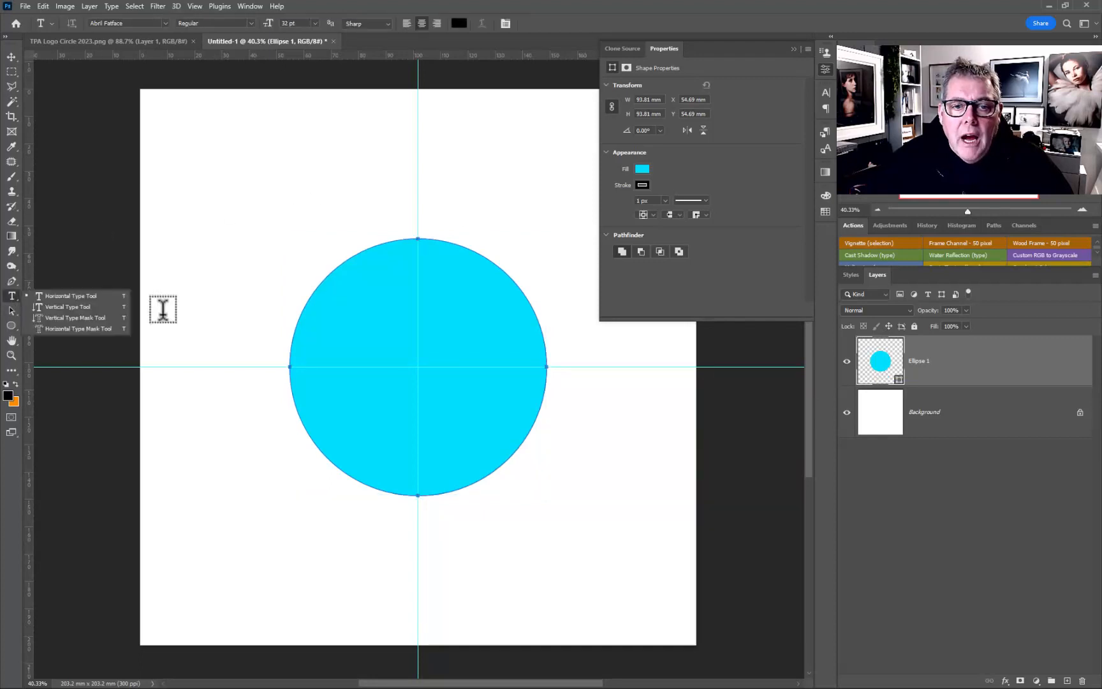
pyautogui.scroll(5, 289, 333)
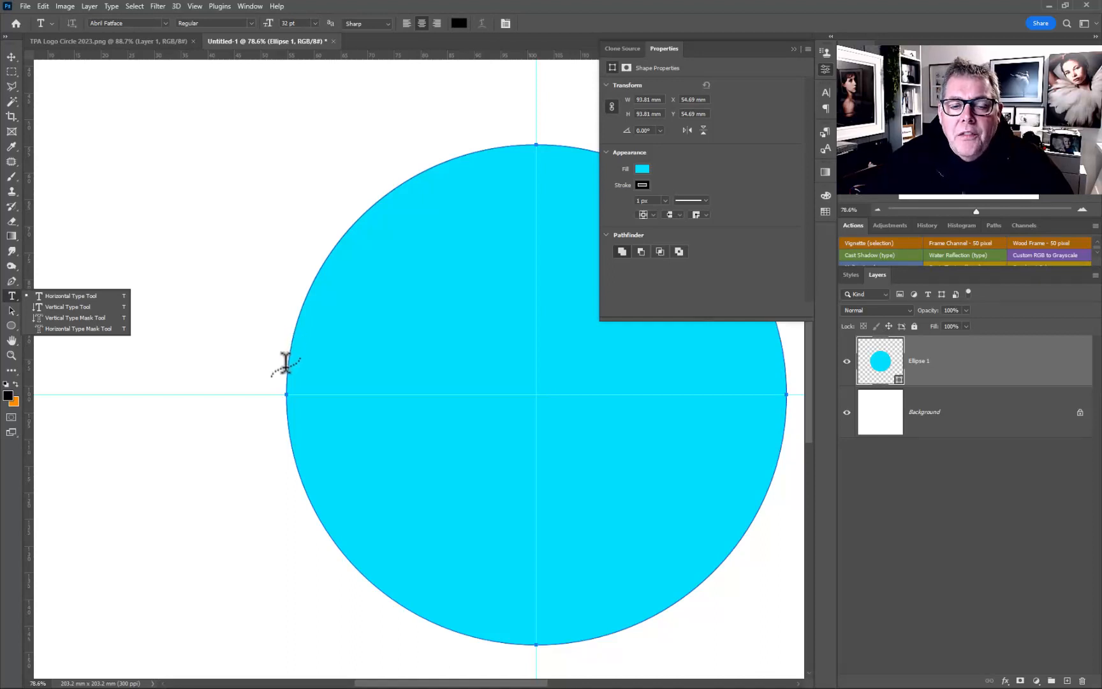
pyautogui.click(287, 363)
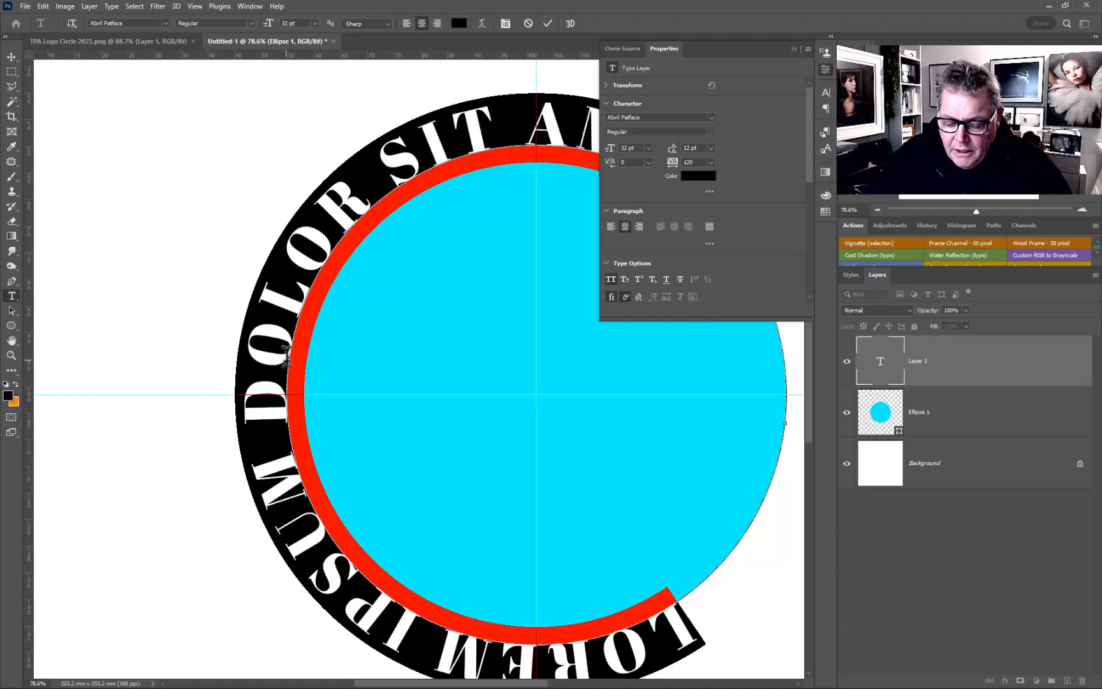
pyautogui.write('TH')
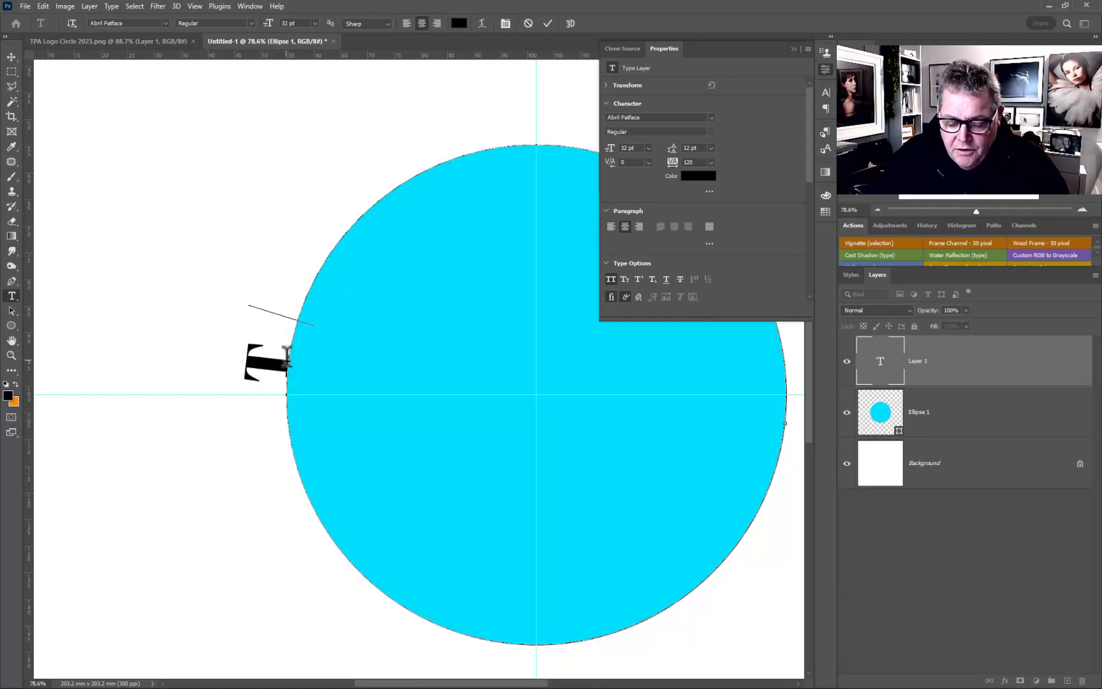
pyautogui.write('E')
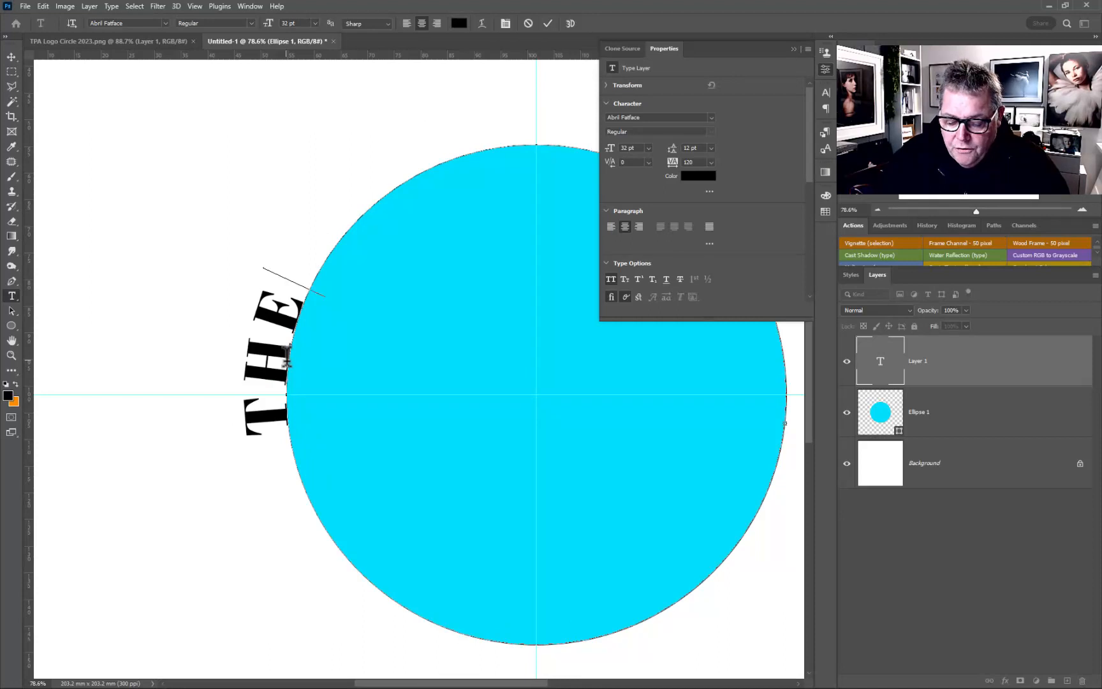
pyautogui.write(' PH')
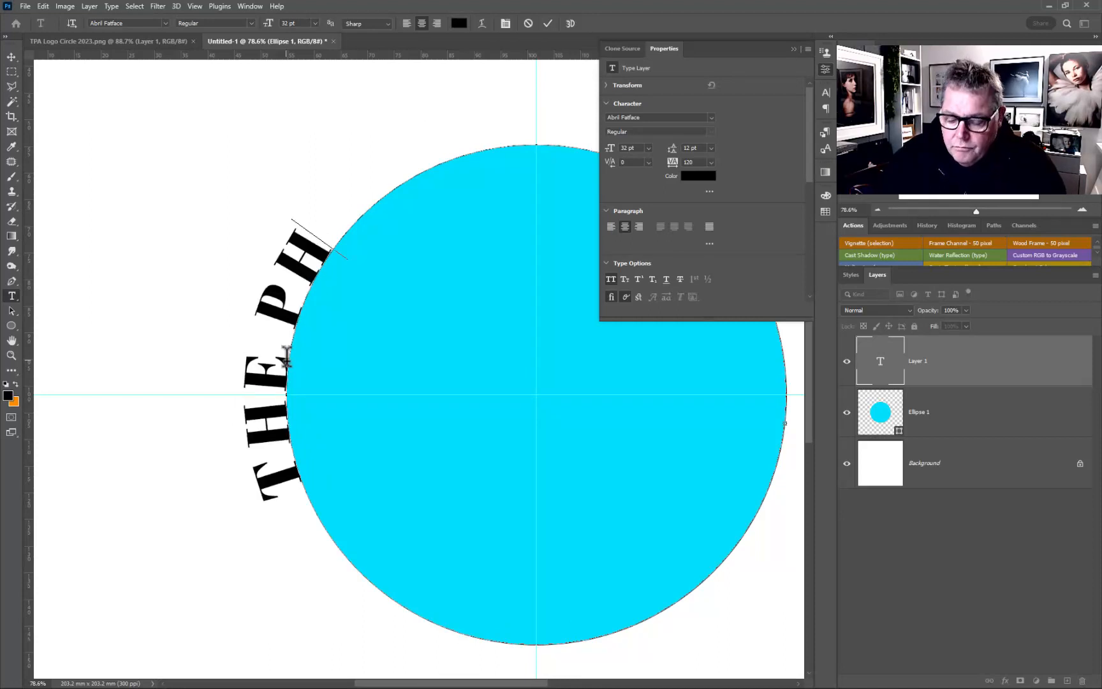
pyautogui.write('OTOGRAP')
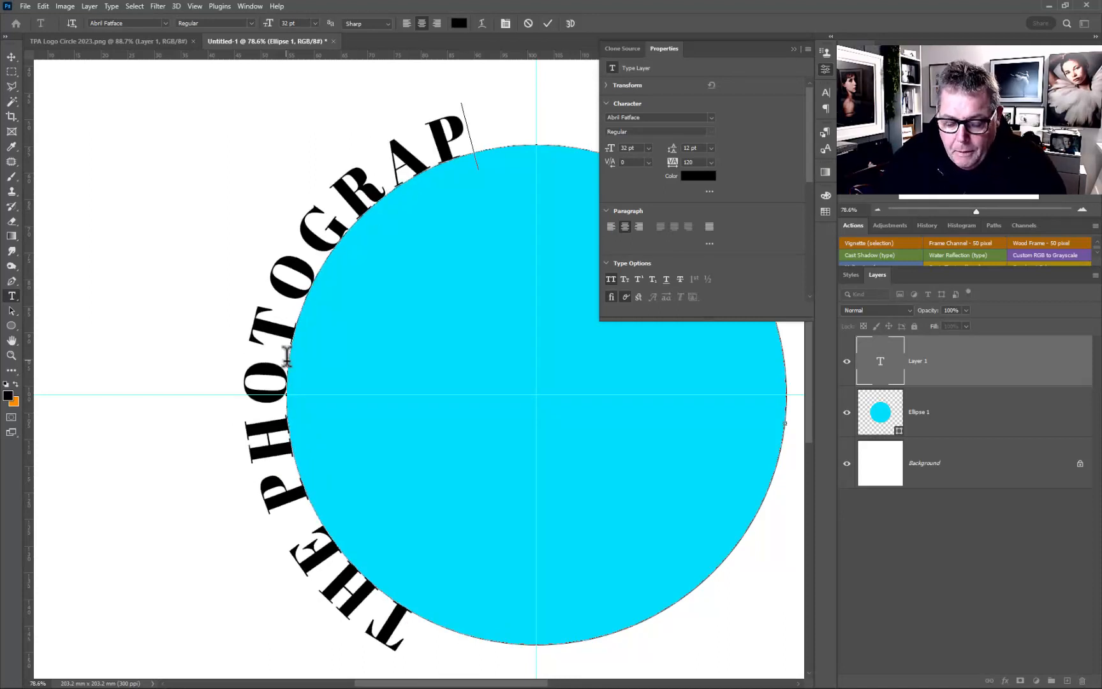
pyautogui.write('HER')
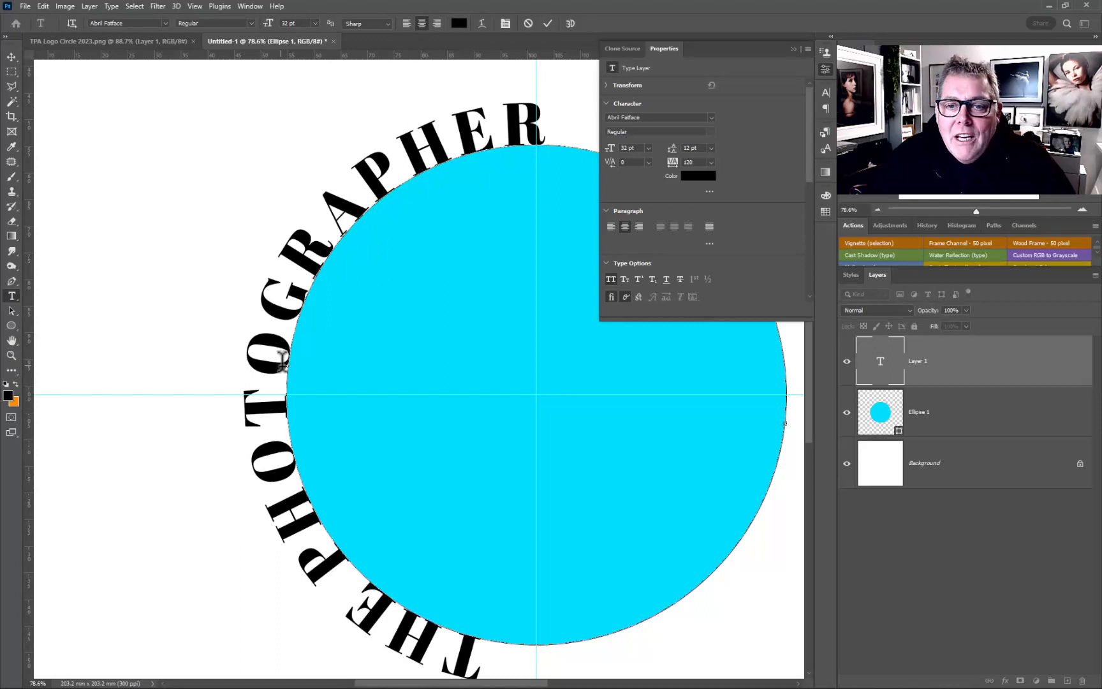
# Slide the text along the circle's path with the Path Selection tool until it is centred over the top
pyautogui.scroll(-1, 283, 360)
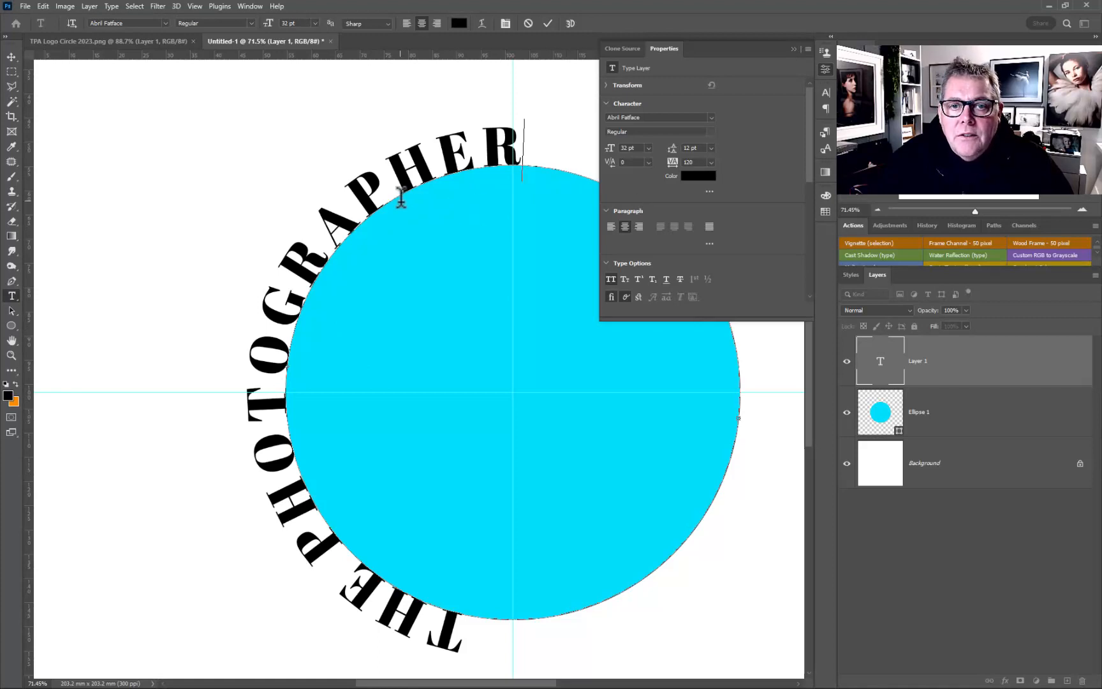
pyautogui.click(12, 311)
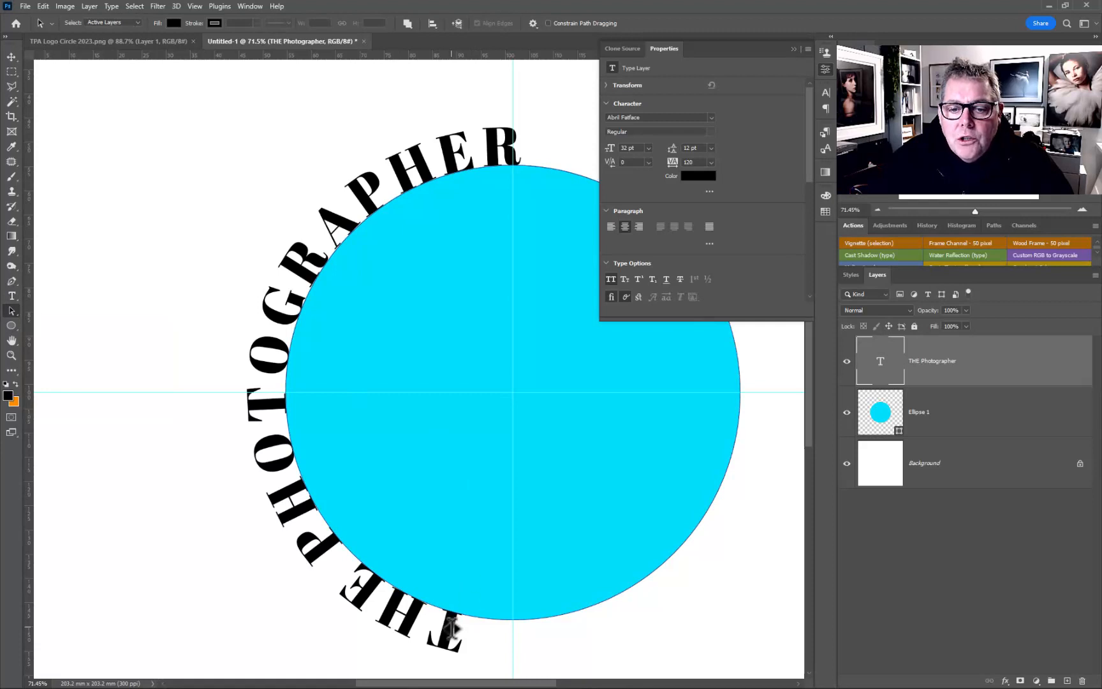
pyautogui.moveTo(451, 629)
pyautogui.mouseDown()
pyautogui.moveTo(344, 580)
pyautogui.moveTo(260, 362)
pyautogui.moveTo(320, 198)
pyautogui.moveTo(455, 144)
pyautogui.moveTo(503, 151)
pyautogui.mouseUp()
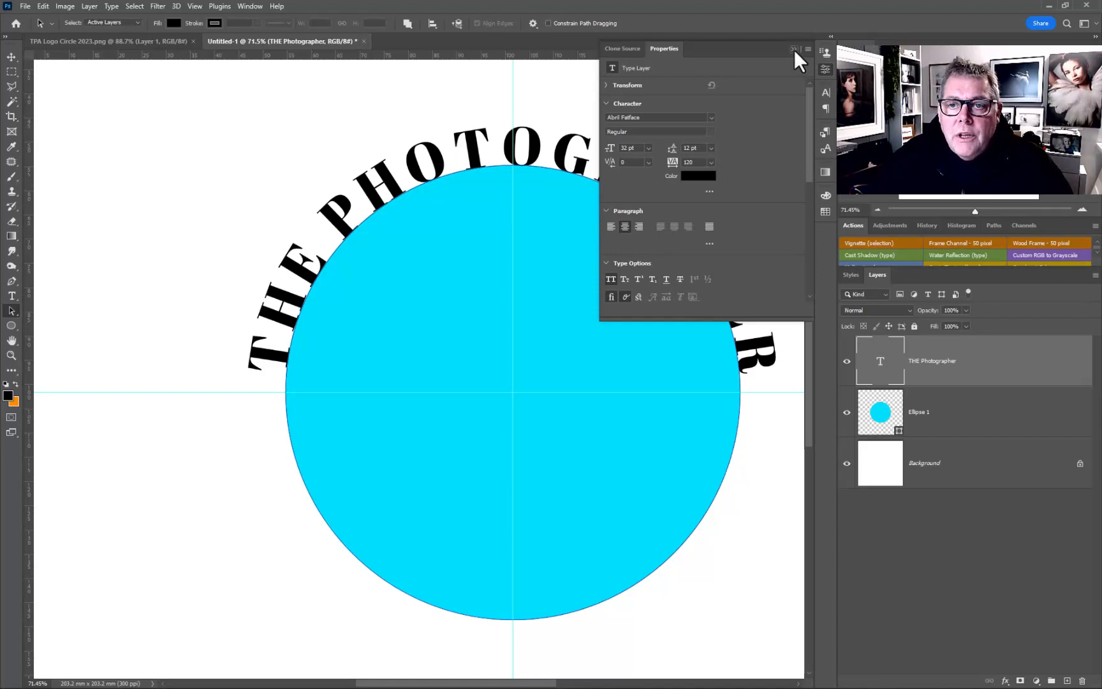
# Change the curved text's font to Countach and increase its size to 47 pt
pyautogui.click(711, 118)
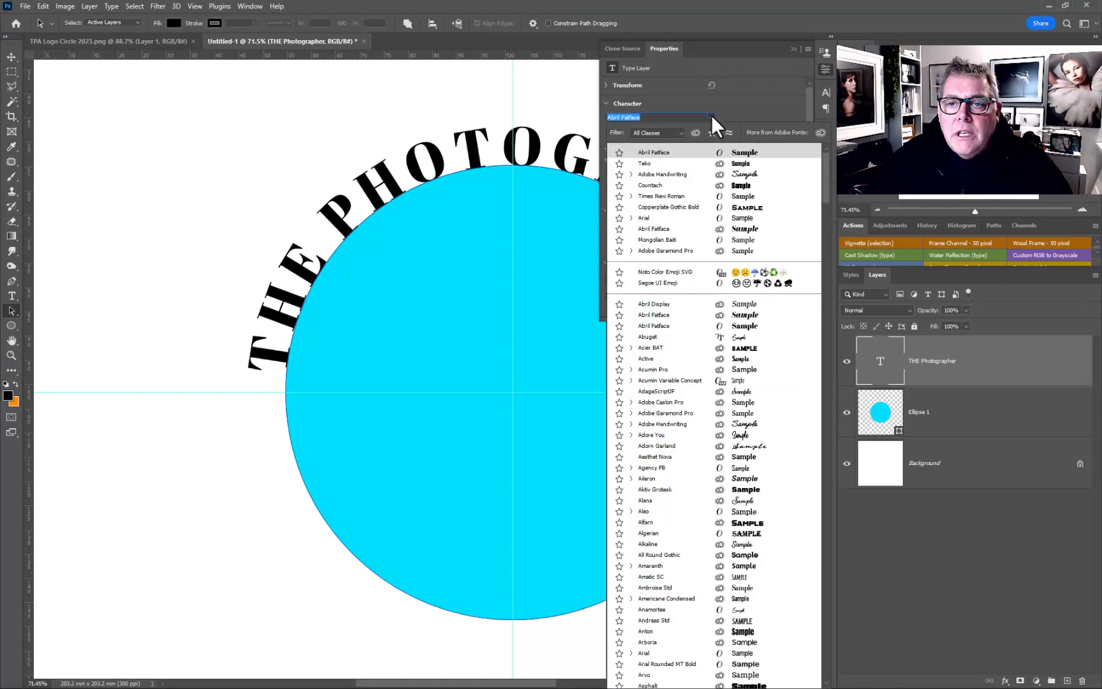
pyautogui.click(734, 186)
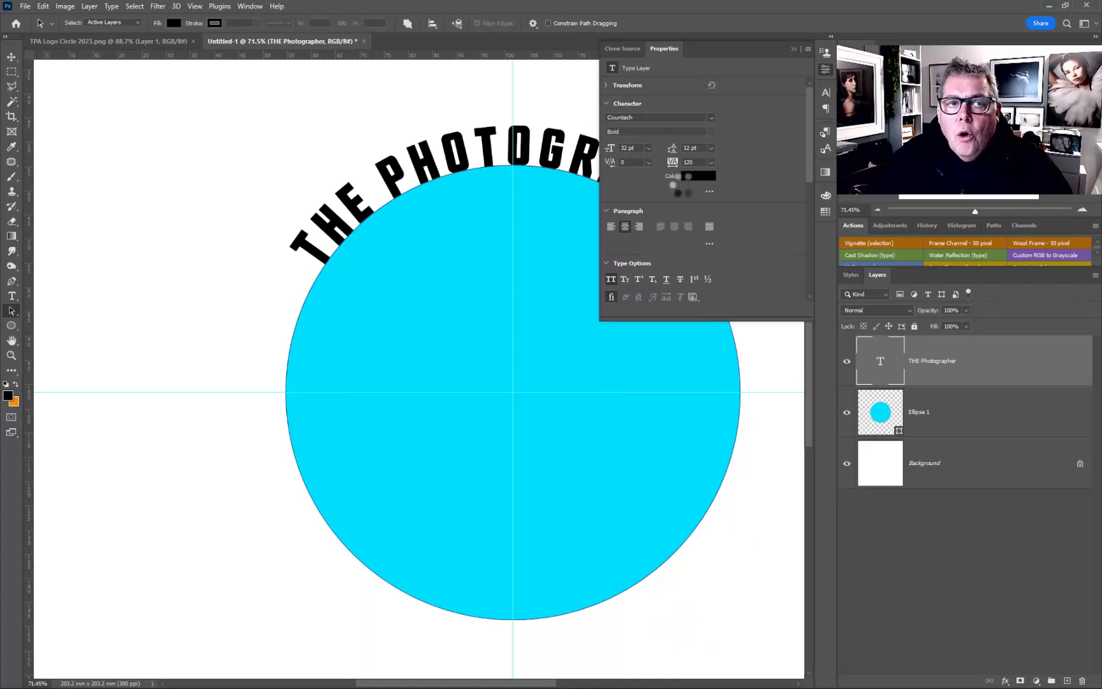
pyautogui.click(102, 23)
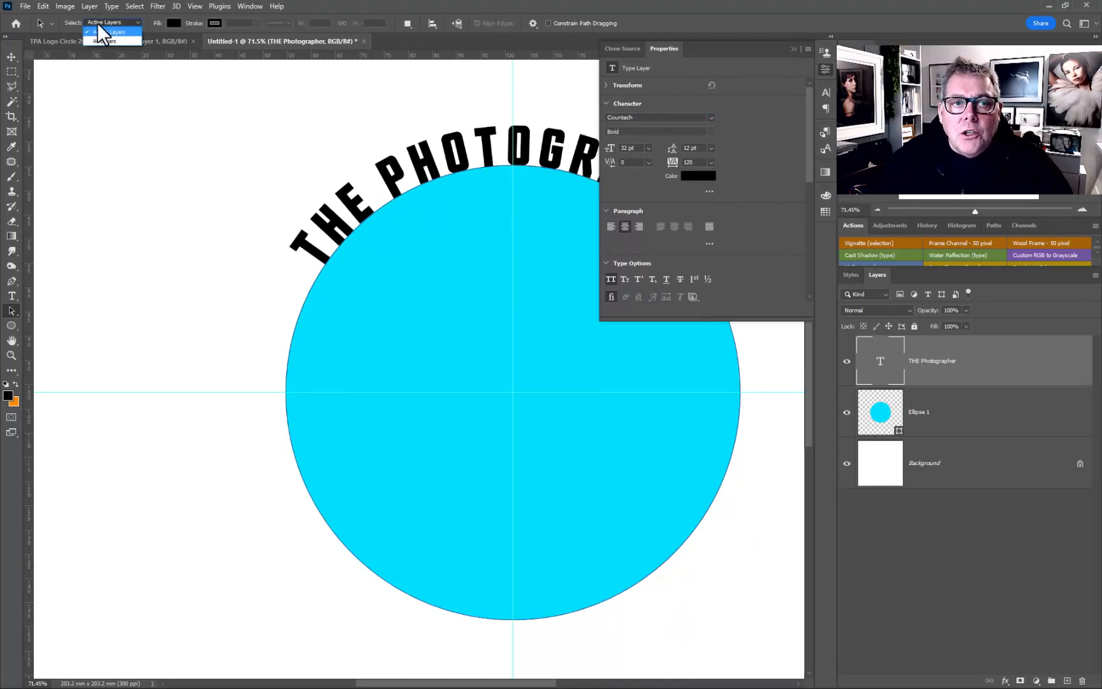
pyautogui.click(137, 22)
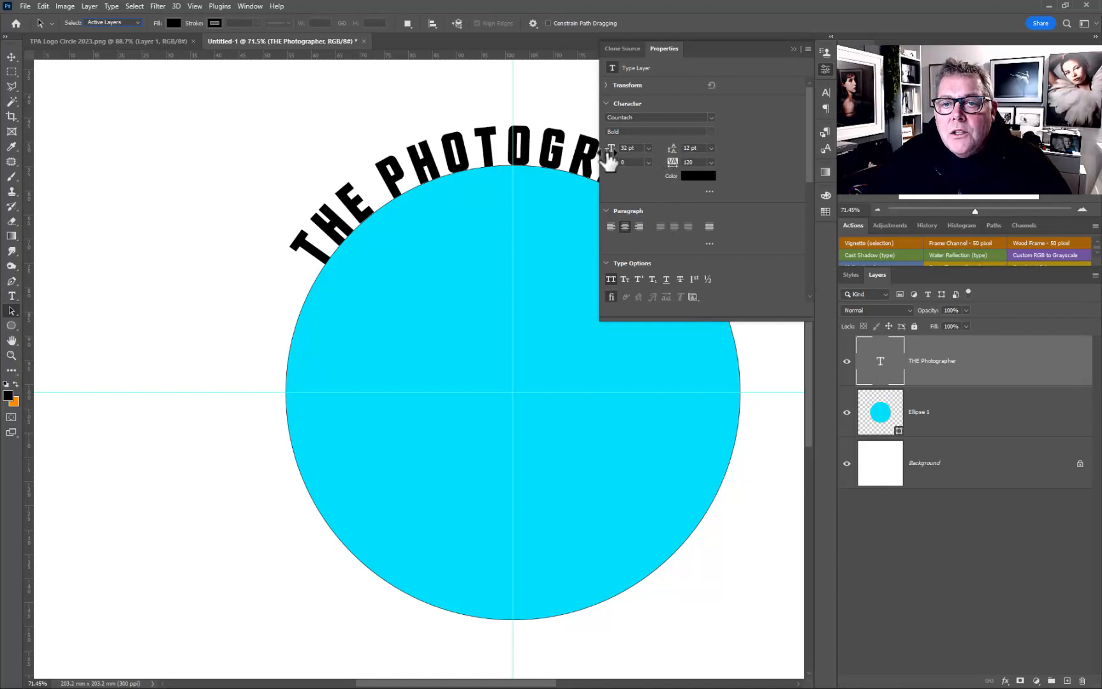
pyautogui.moveTo(614, 152); pyautogui.dragTo(631, 146)
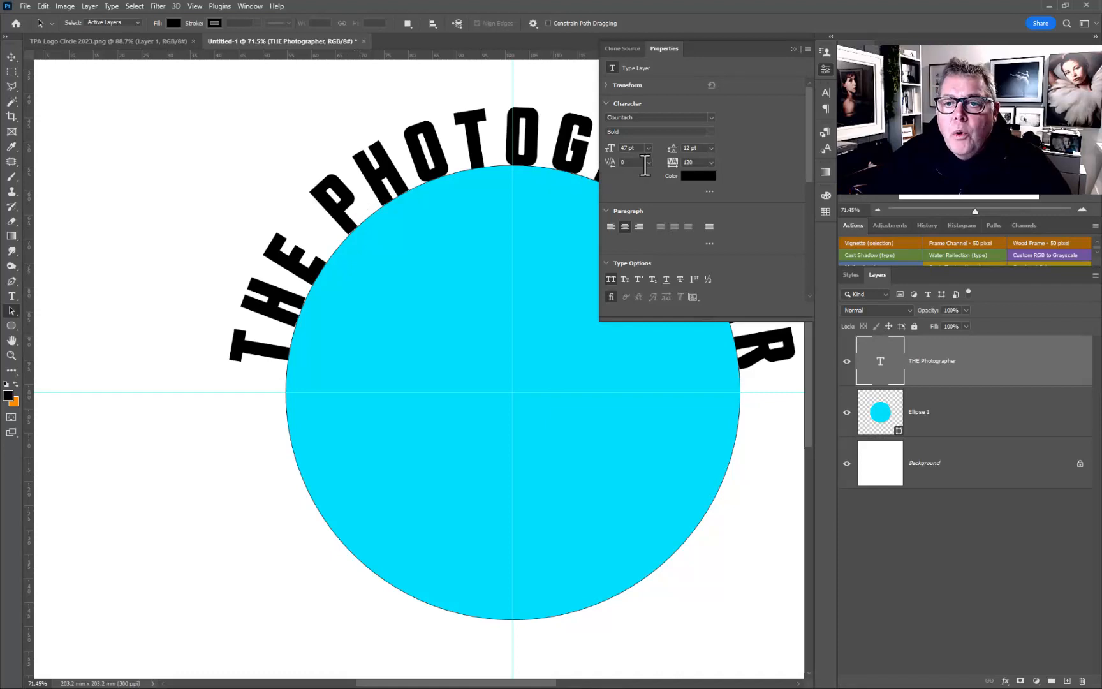
# Try tighter tracking of 100 and 0 on the curved "THE PHOTOGRAPHER" text, then set it to 140
pyautogui.moveTo(671, 164); pyautogui.dragTo(668, 154)
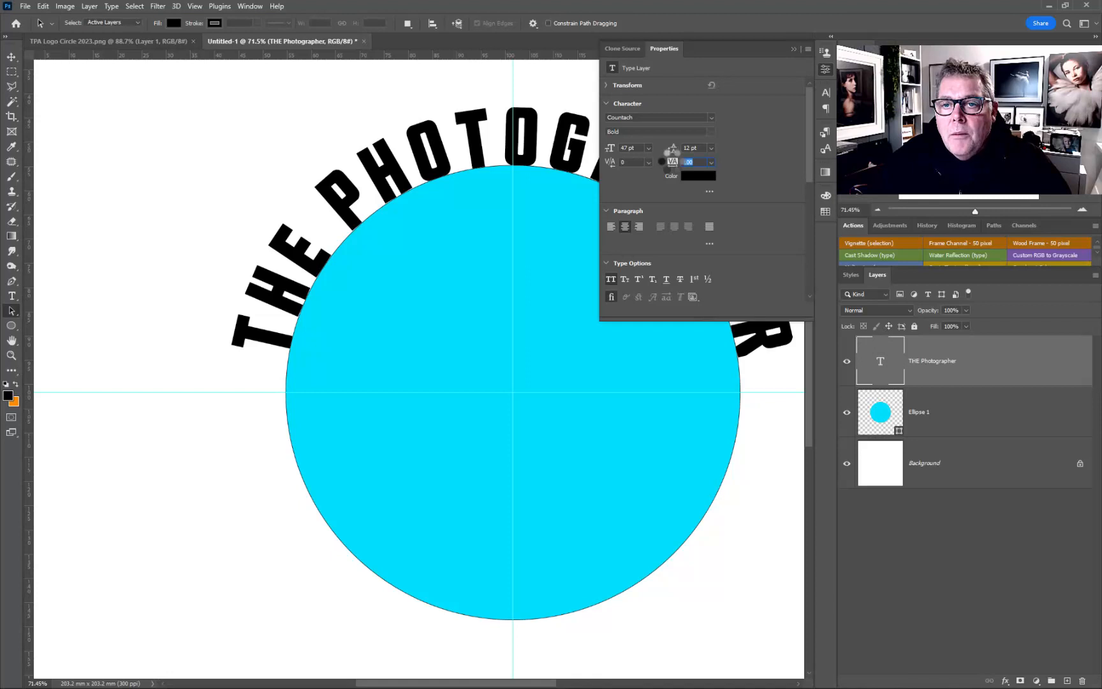
pyautogui.click(711, 162)
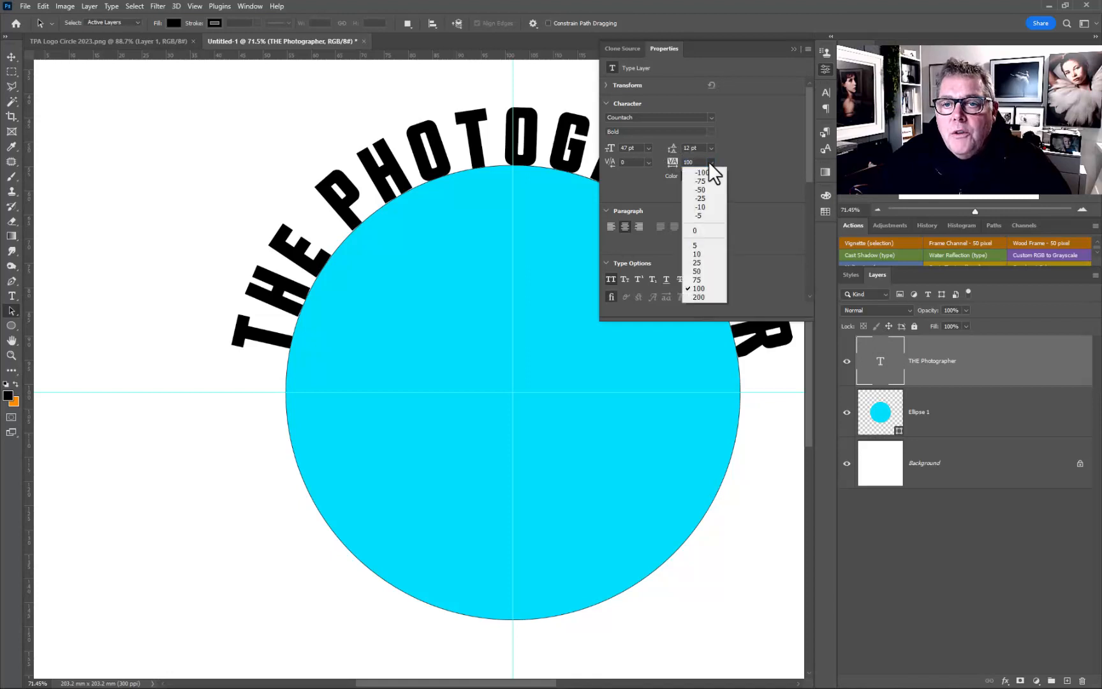
pyautogui.click(688, 229)
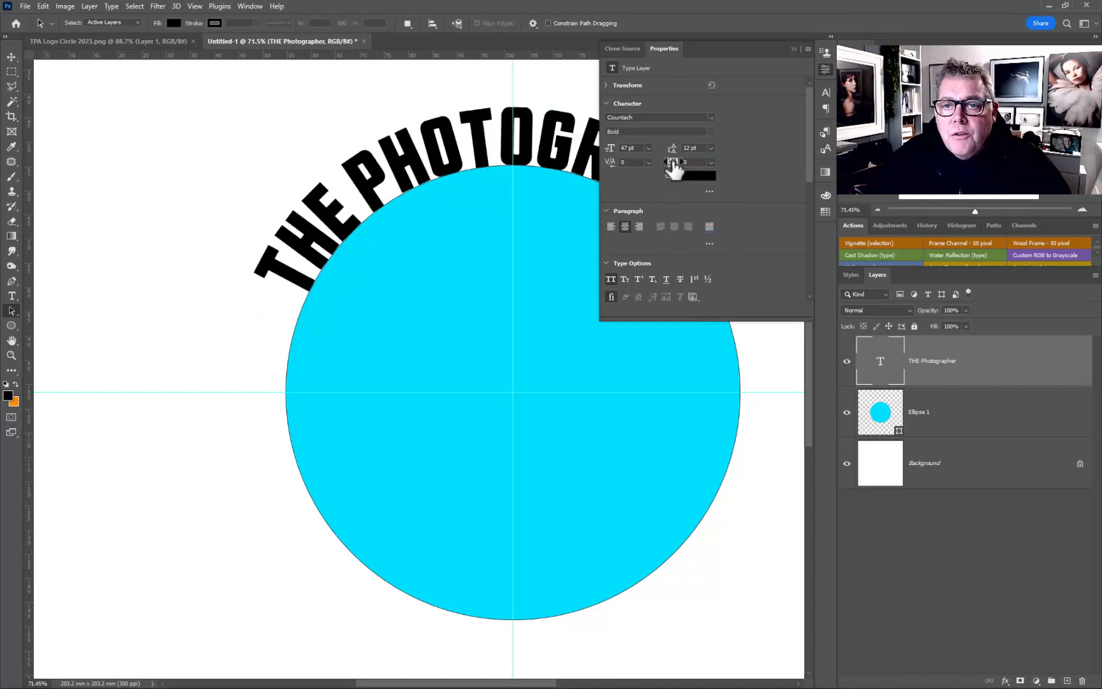
pyautogui.moveTo(672, 162); pyautogui.dragTo(678, 161)
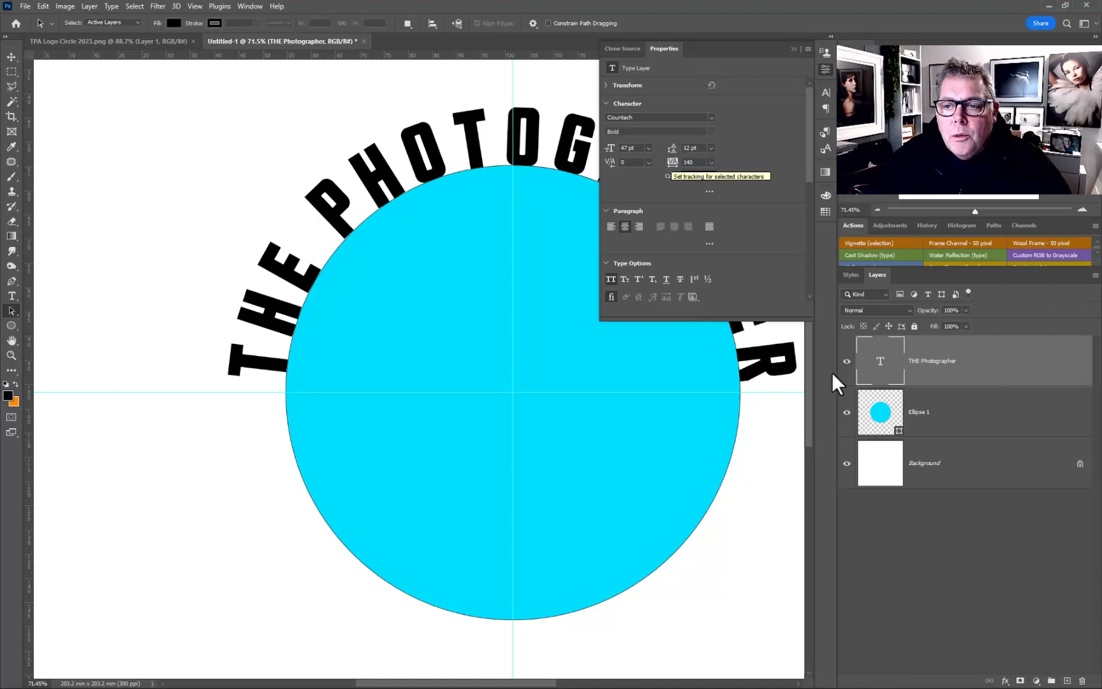
# Draw a second circle about 119 mm in diameter, centred on the guide intersection and enclosing the curved text
pyautogui.click(1002, 428)
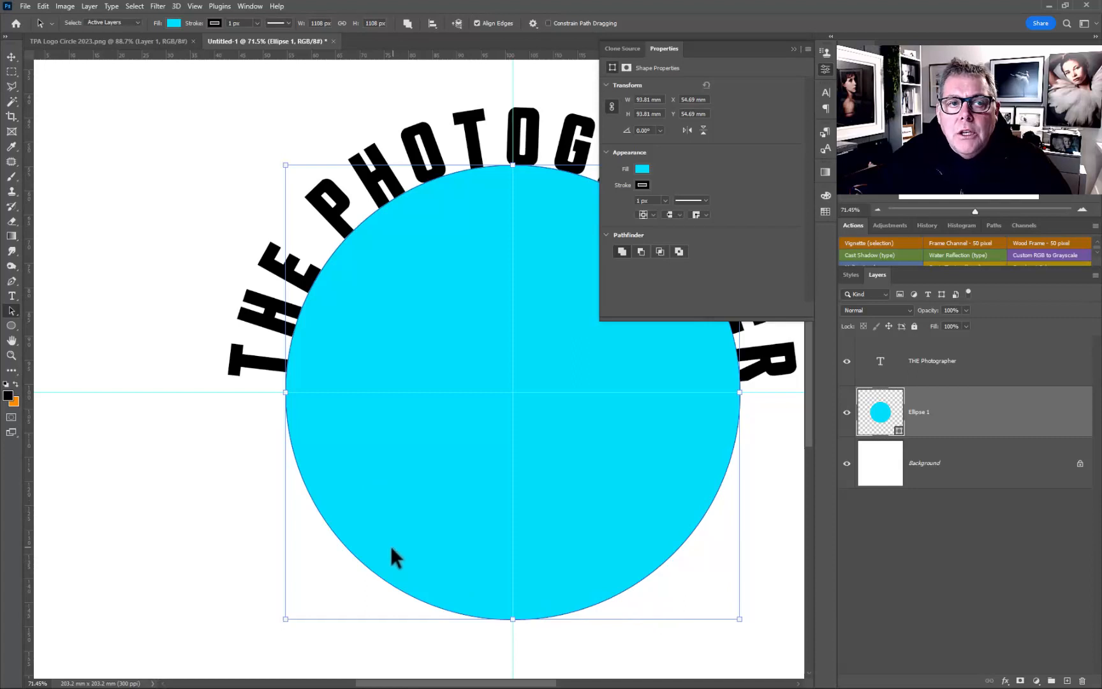
pyautogui.click(1032, 369)
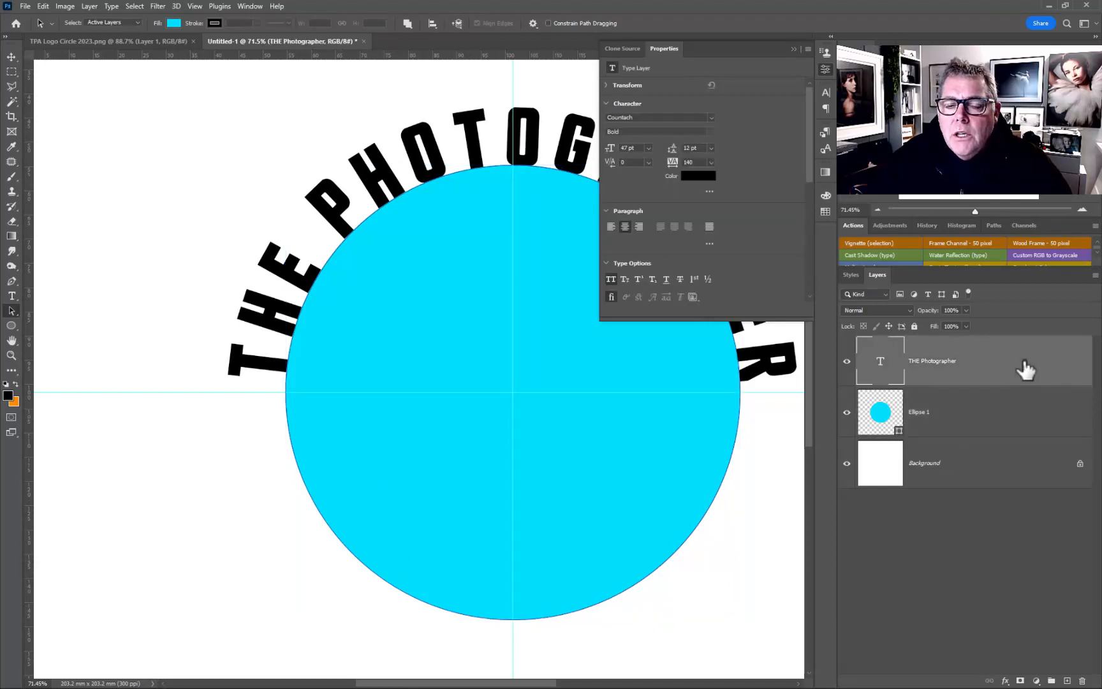
pyautogui.click(12, 326)
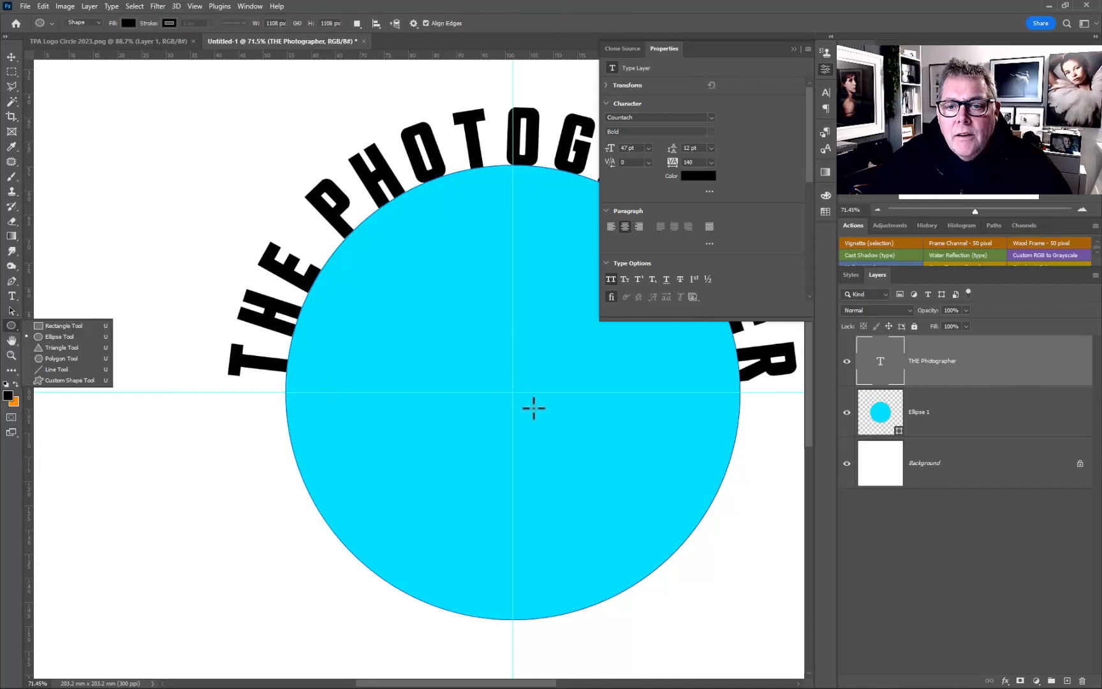
pyautogui.moveTo(513, 394); pyautogui.dragTo(191, 104)
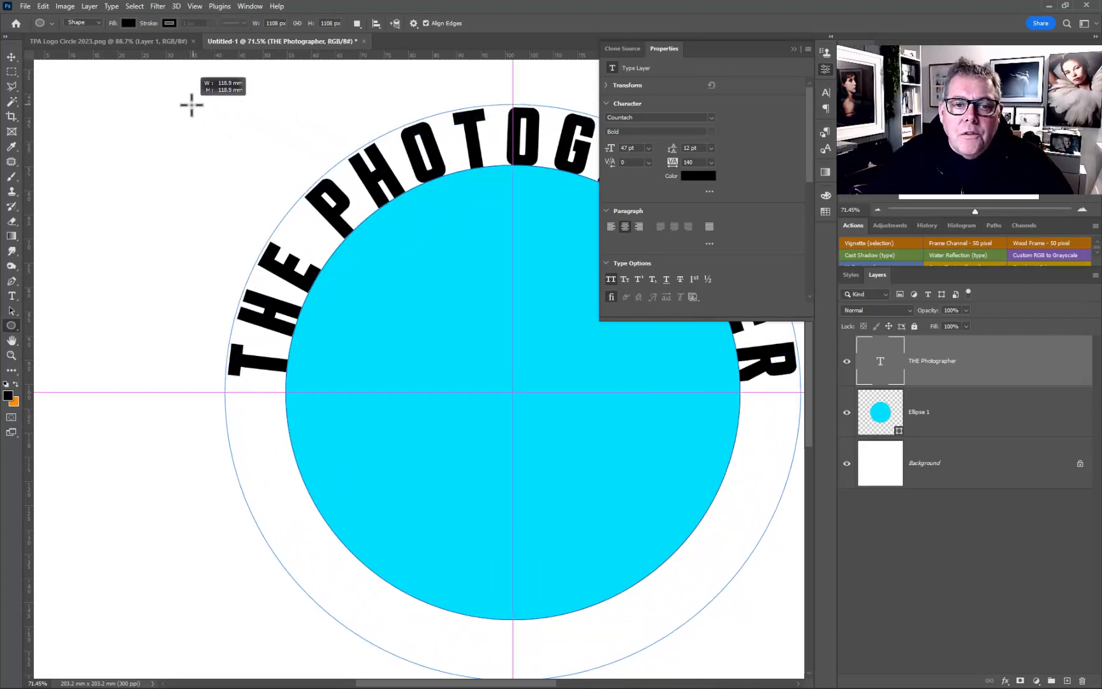
pyautogui.moveTo(191, 105); pyautogui.dragTo(190, 103)
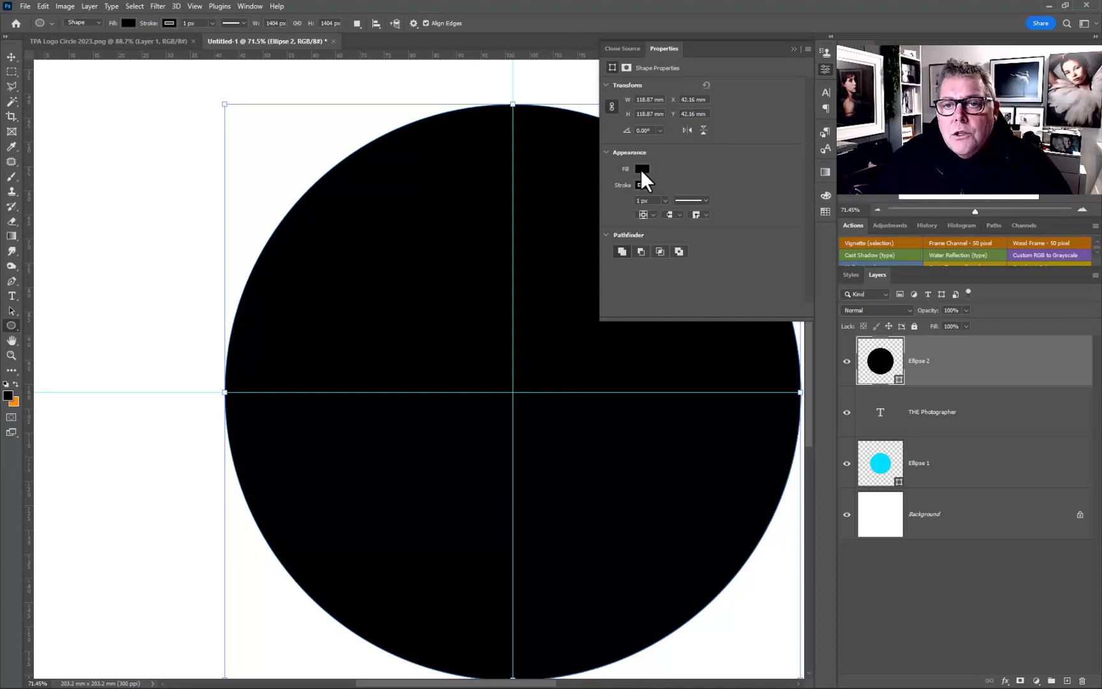
# Fill the larger circle with the recently used orange and move its layer below the cyan circle's layer
pyautogui.click(641, 169)
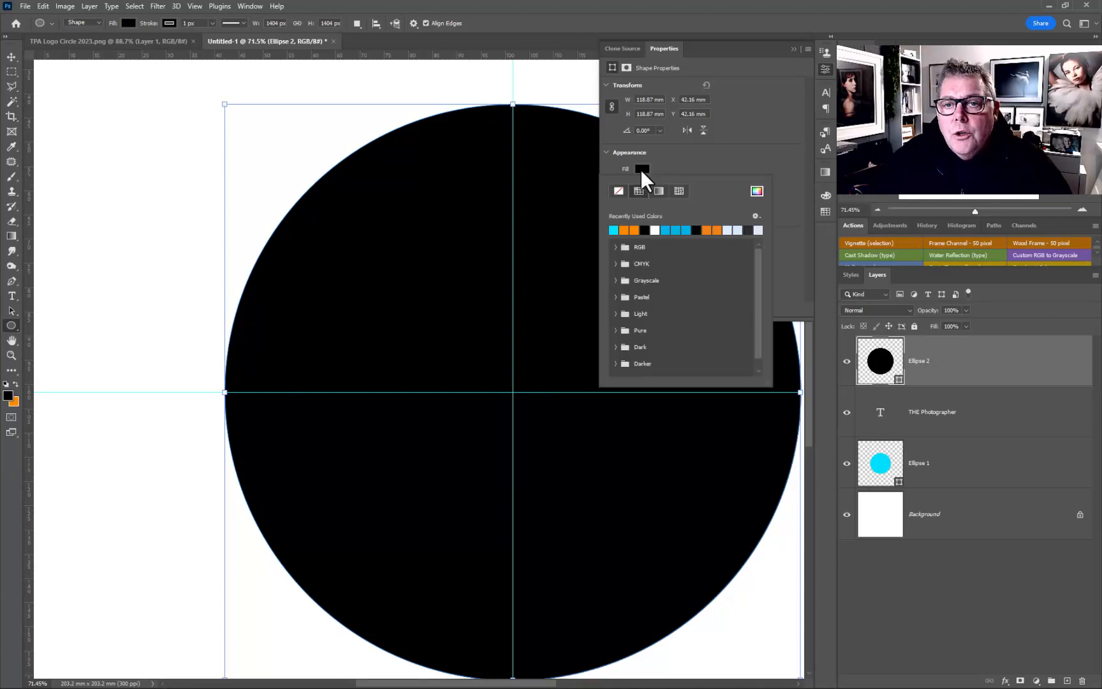
pyautogui.click(634, 229)
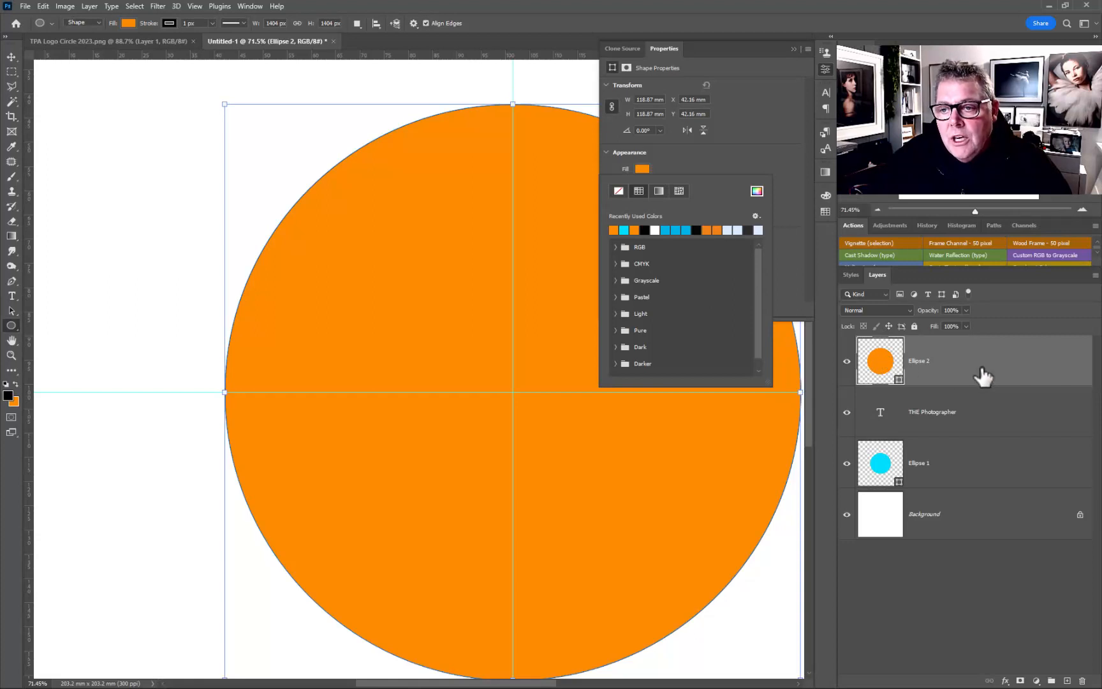
pyautogui.moveTo(983, 379); pyautogui.dragTo(986, 477)
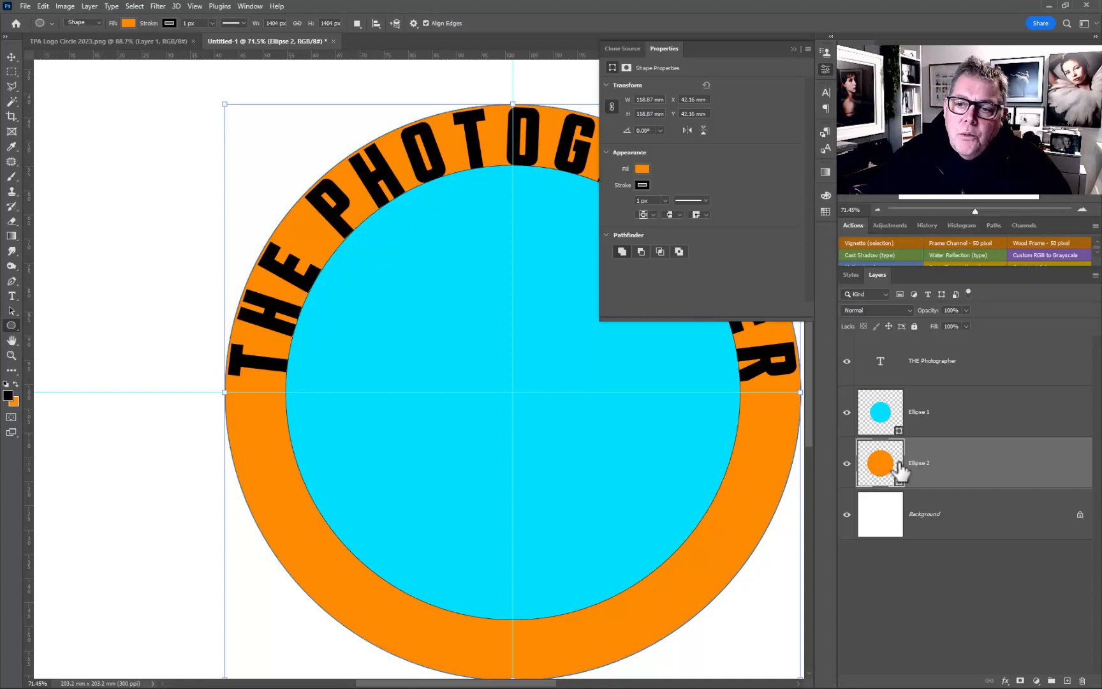
# Add the text "ACADEMY" on the path of the orange circle, starting from its lower-left edge
pyautogui.click(14, 295)
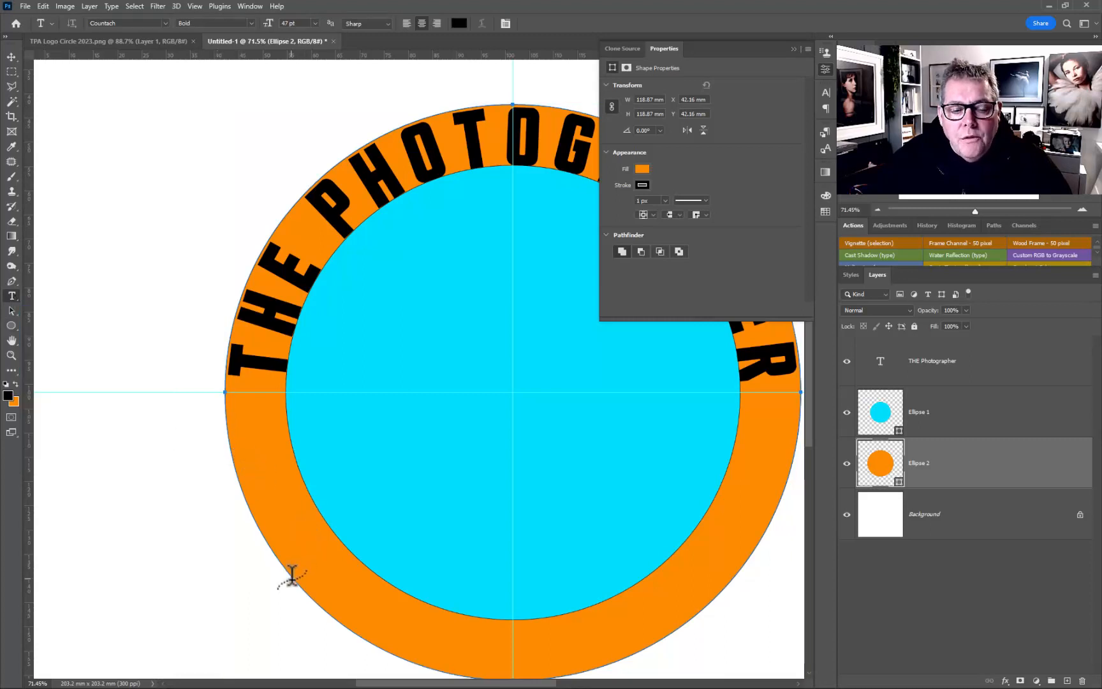
pyautogui.scroll(4, 291, 574)
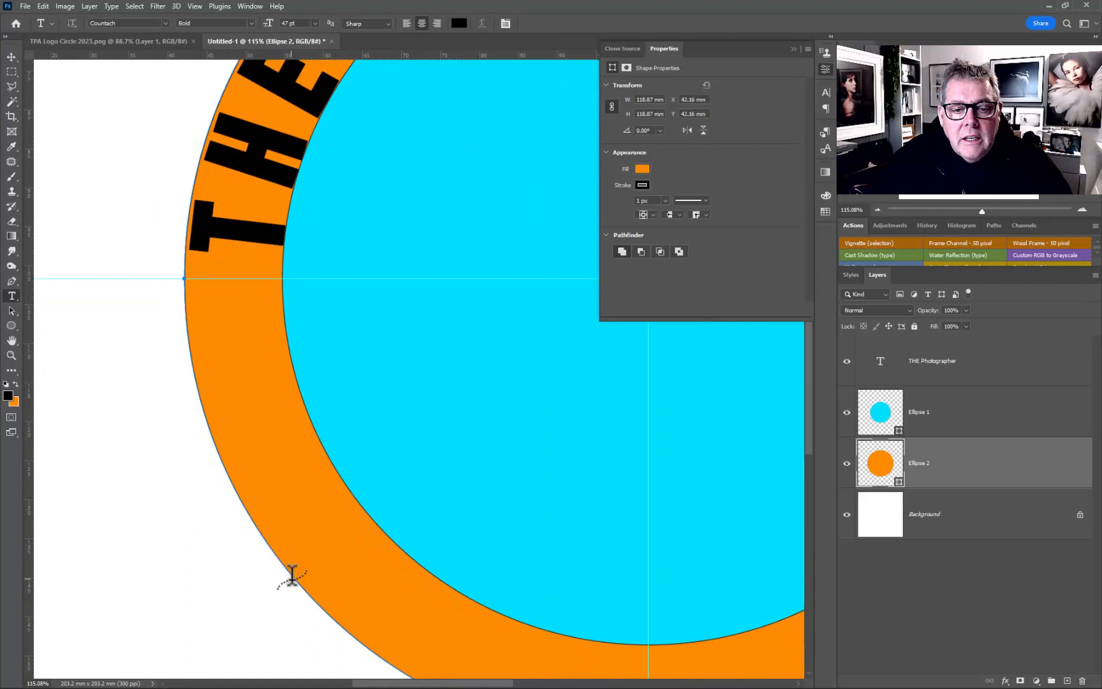
pyautogui.click(292, 574)
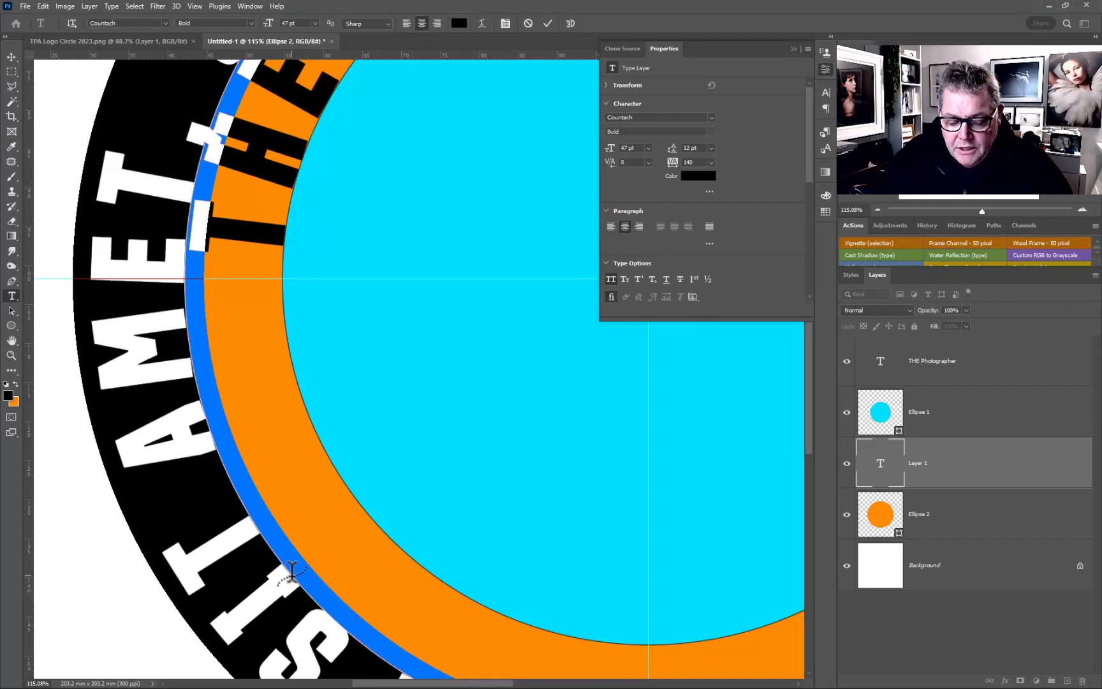
pyautogui.write('ACADEM')
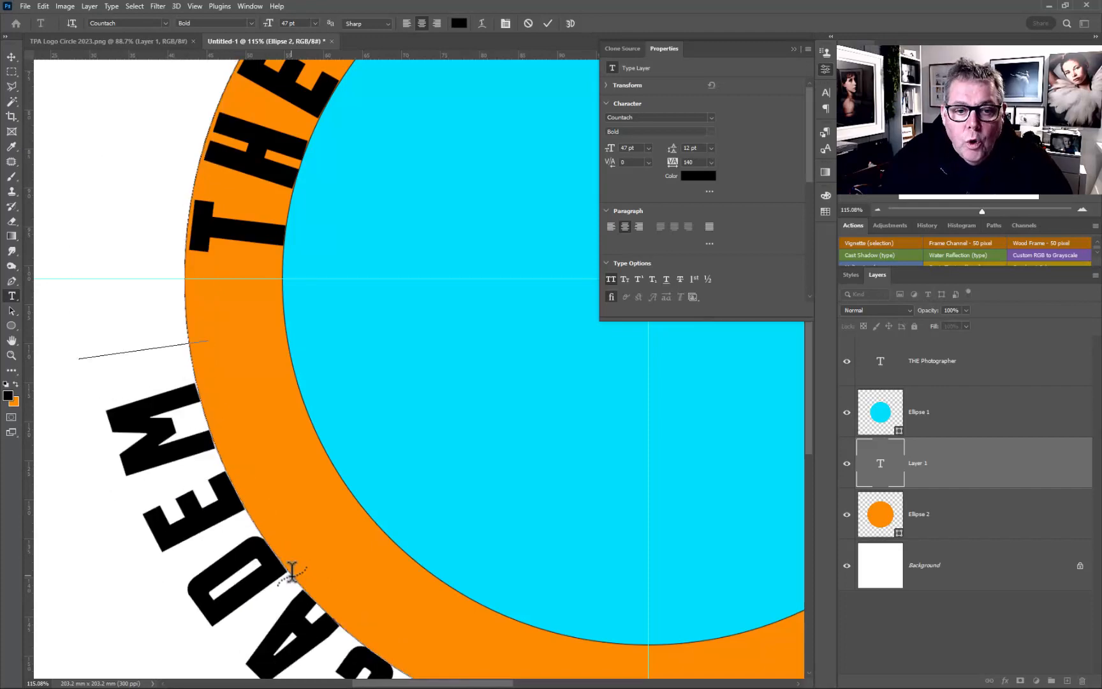
pyautogui.write('Y')
pyautogui.scroll(-4, 291, 570)
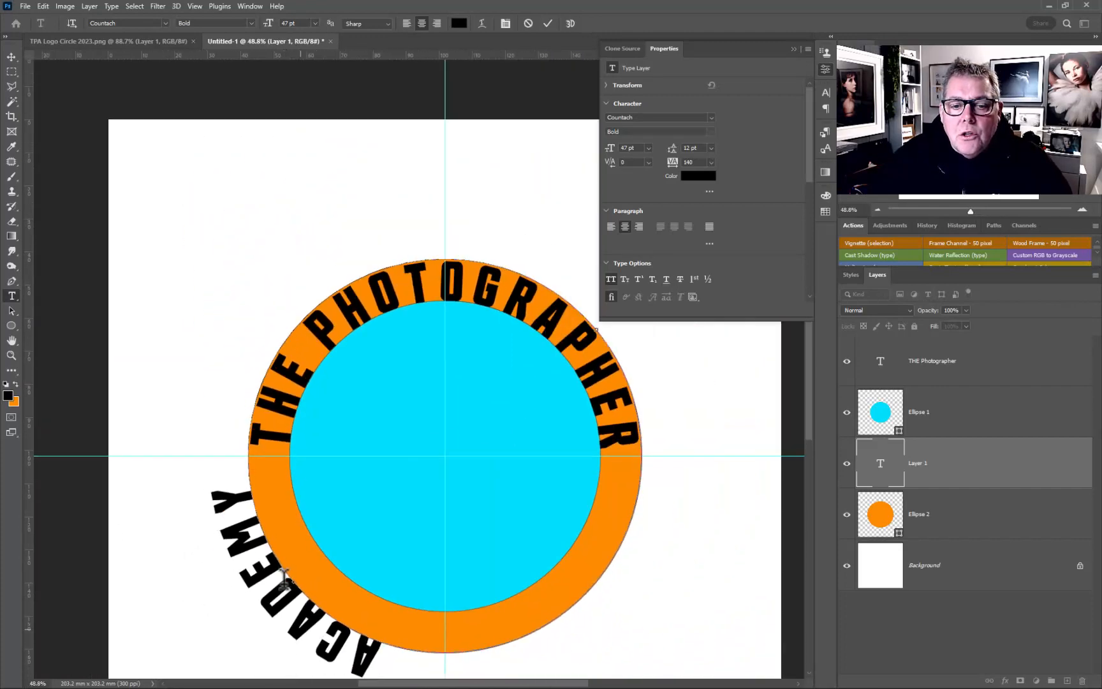
pyautogui.scroll(-2, 284, 578)
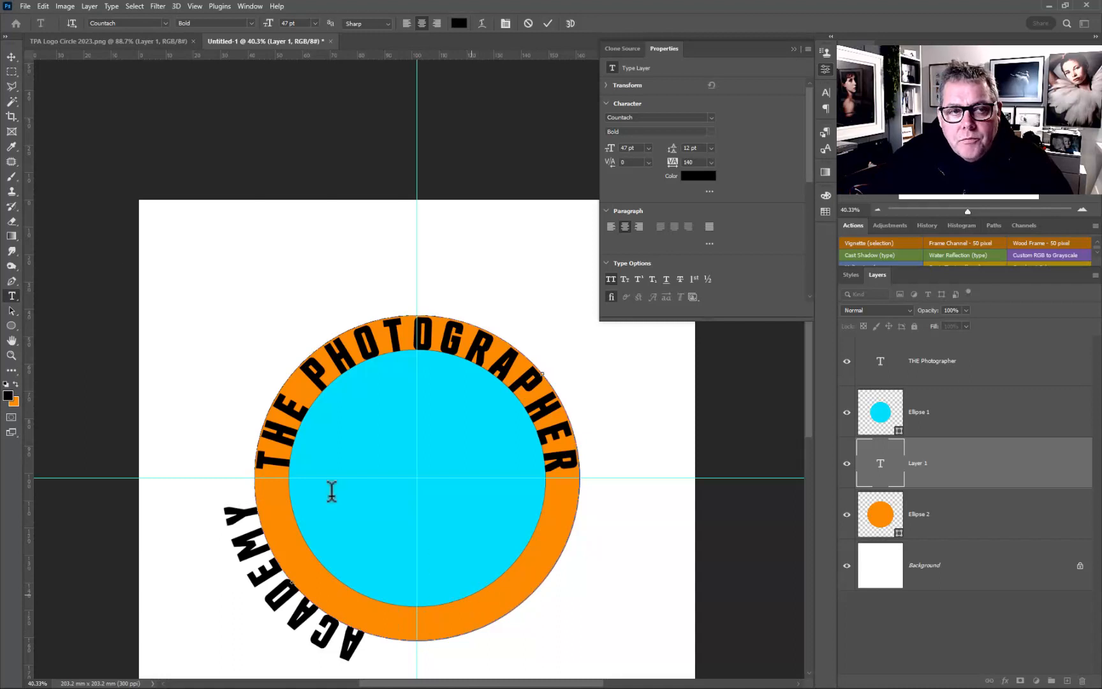
# Slide "ACADEMY" along and inside the orange circle's path with Path Selection until it is upright and centred at the bottom of the ring
pyautogui.click(9, 310)
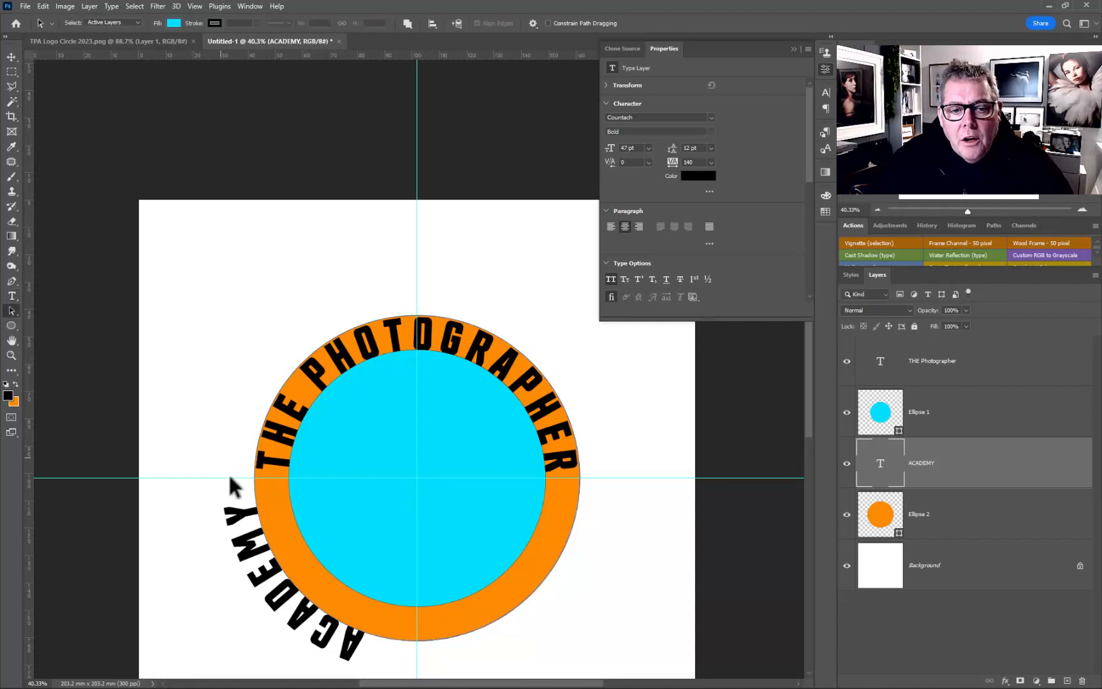
pyautogui.moveTo(240, 515); pyautogui.dragTo(417, 620)
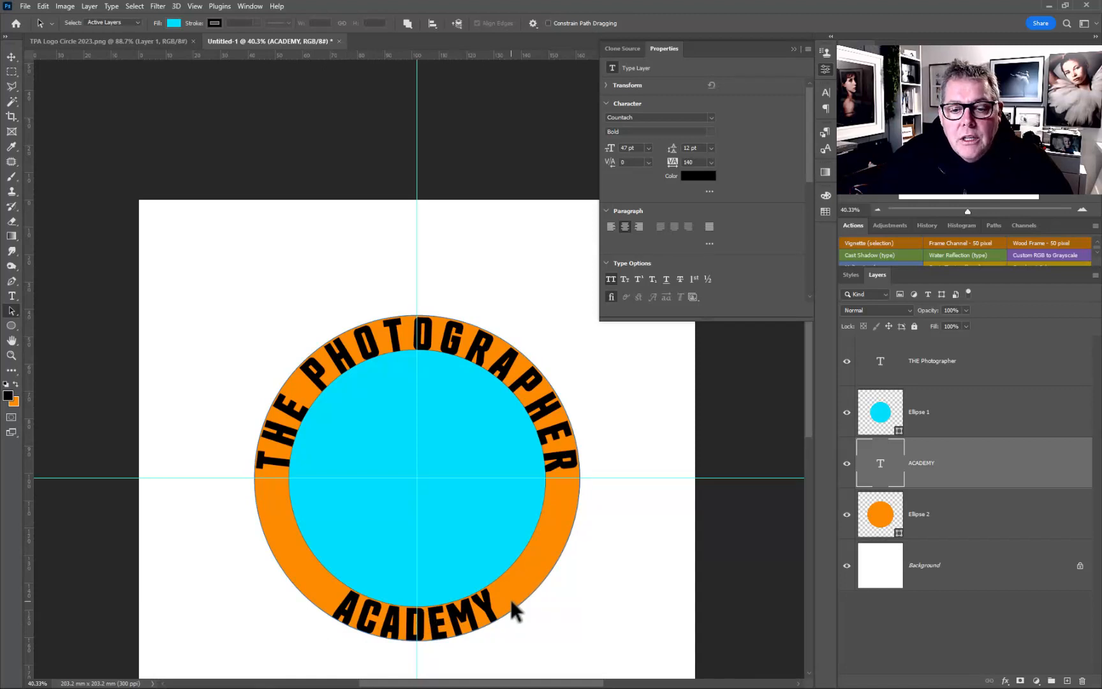
pyautogui.scroll(2, 447, 453)
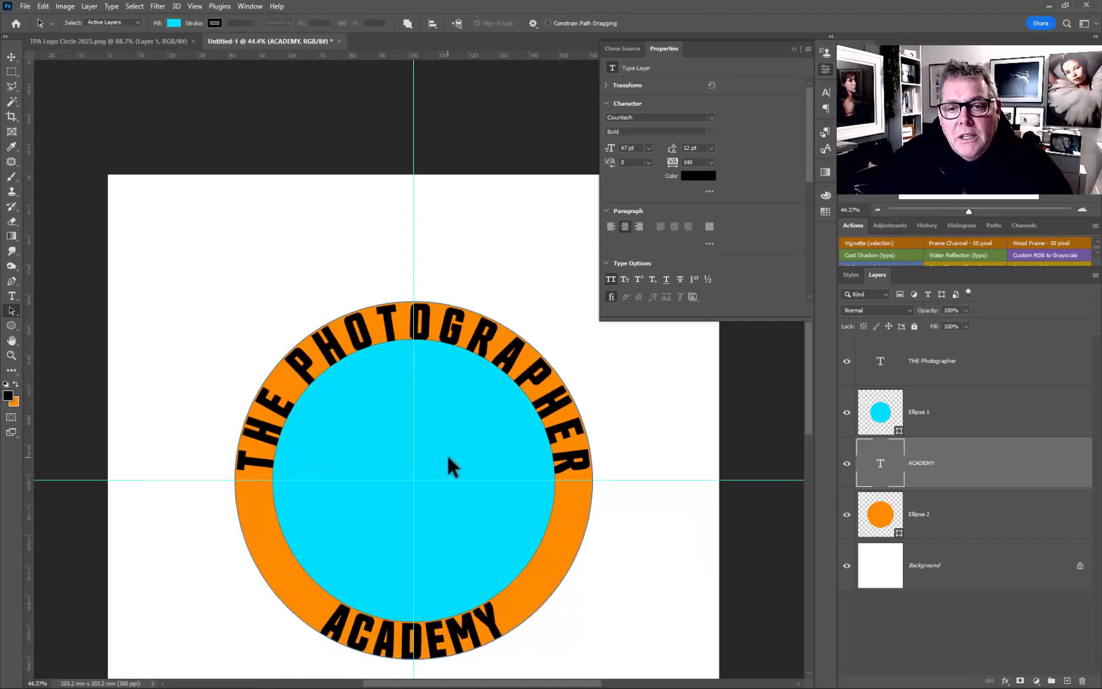
pyautogui.moveTo(445, 470); pyautogui.dragTo(442, 398)
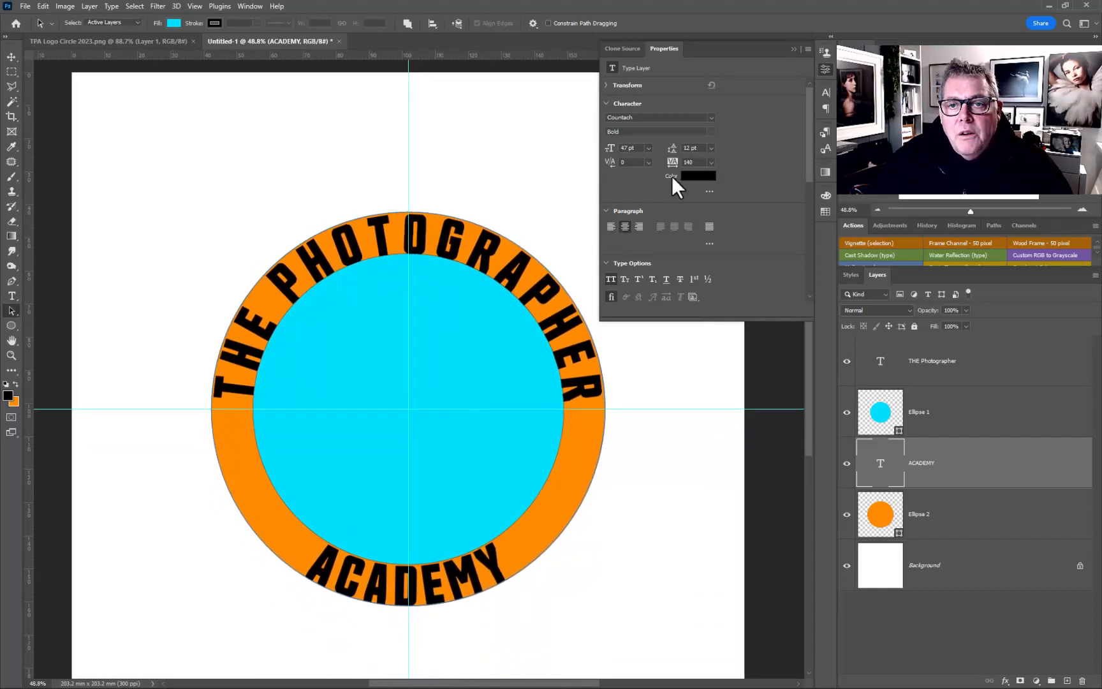
# Try tracking values of 400, 0 and 720 on the "ACADEMY" text
pyautogui.moveTo(672, 167); pyautogui.dragTo(669, 167)
pyautogui.write('400')
pyautogui.press('Return')
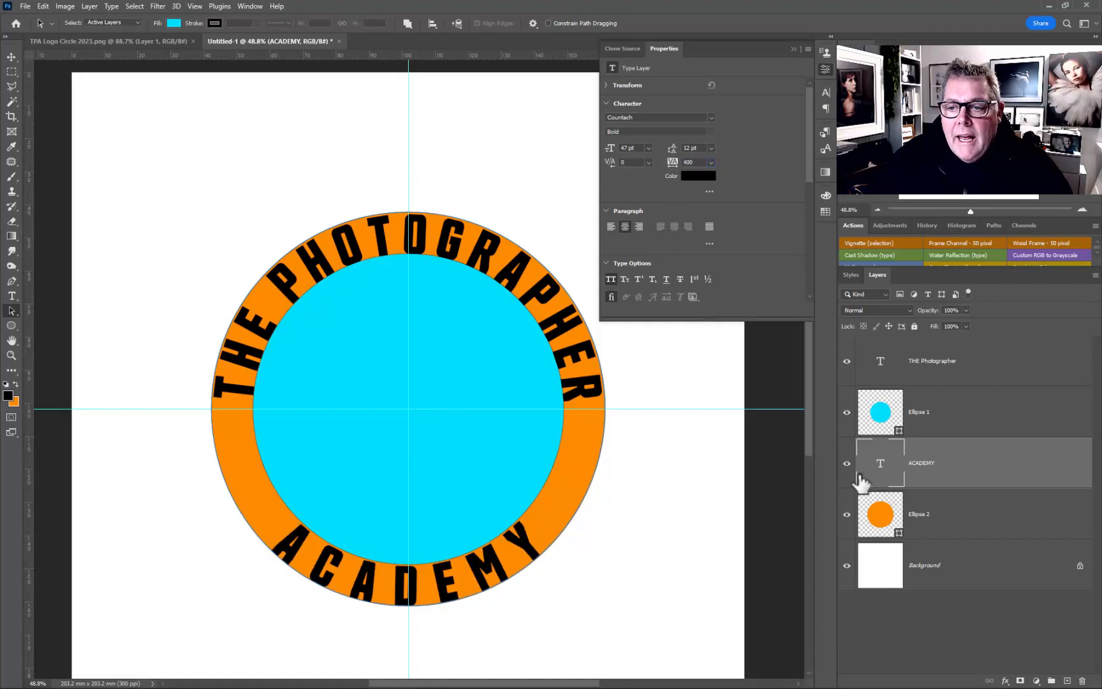
pyautogui.click(612, 165)
pyautogui.moveTo(675, 169); pyautogui.dragTo(683, 169)
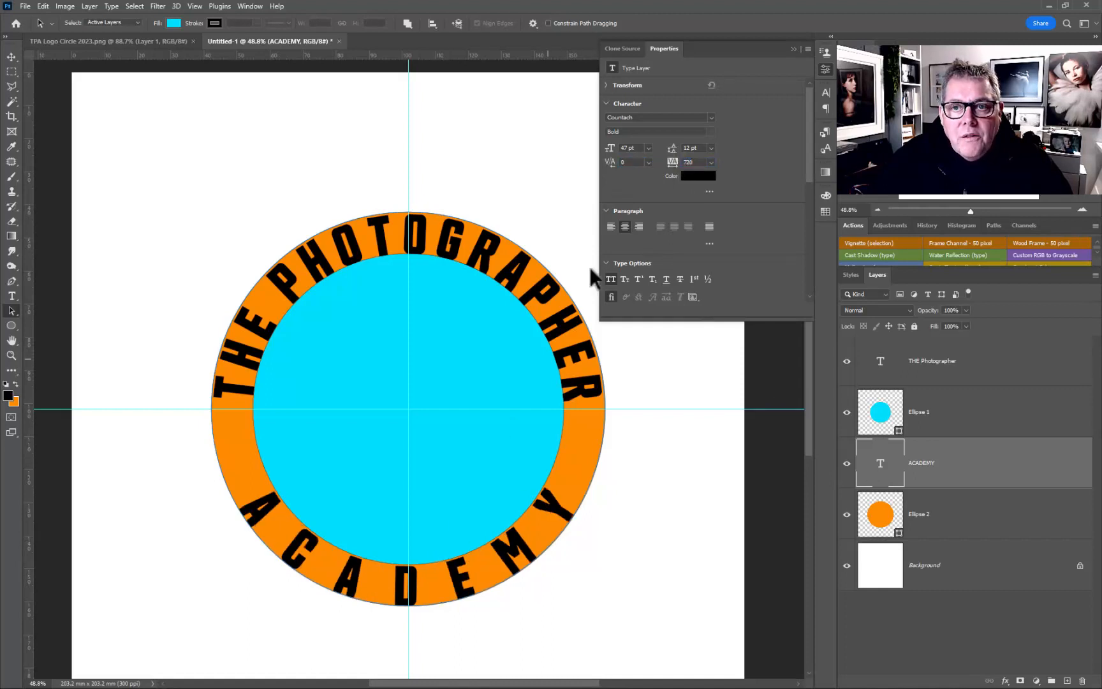
pyautogui.click(710, 162)
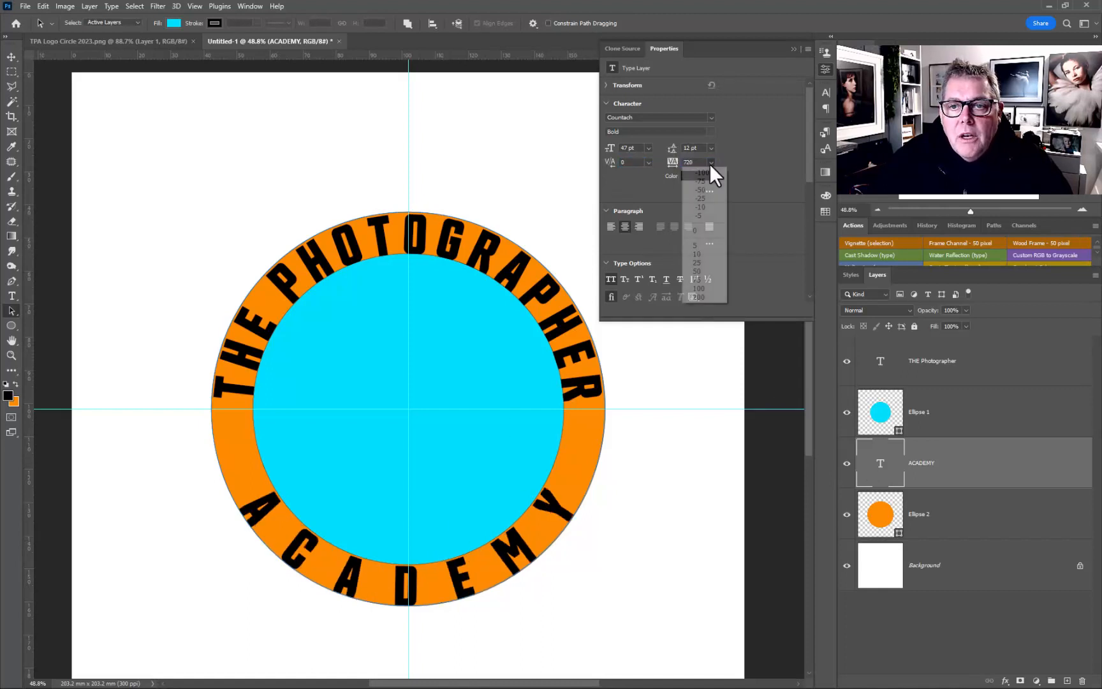
pyautogui.click(700, 231)
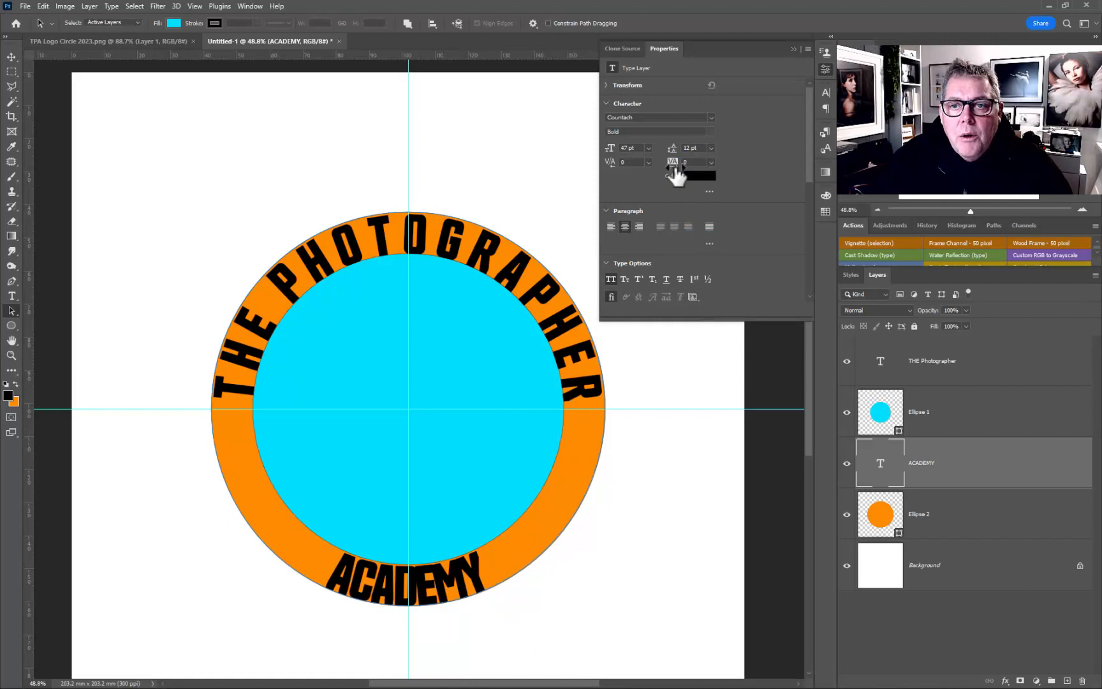
pyautogui.moveTo(672, 165)
pyautogui.mouseDown()
pyautogui.moveTo(689, 163)
pyautogui.moveTo(677, 171)
pyautogui.mouseUp()
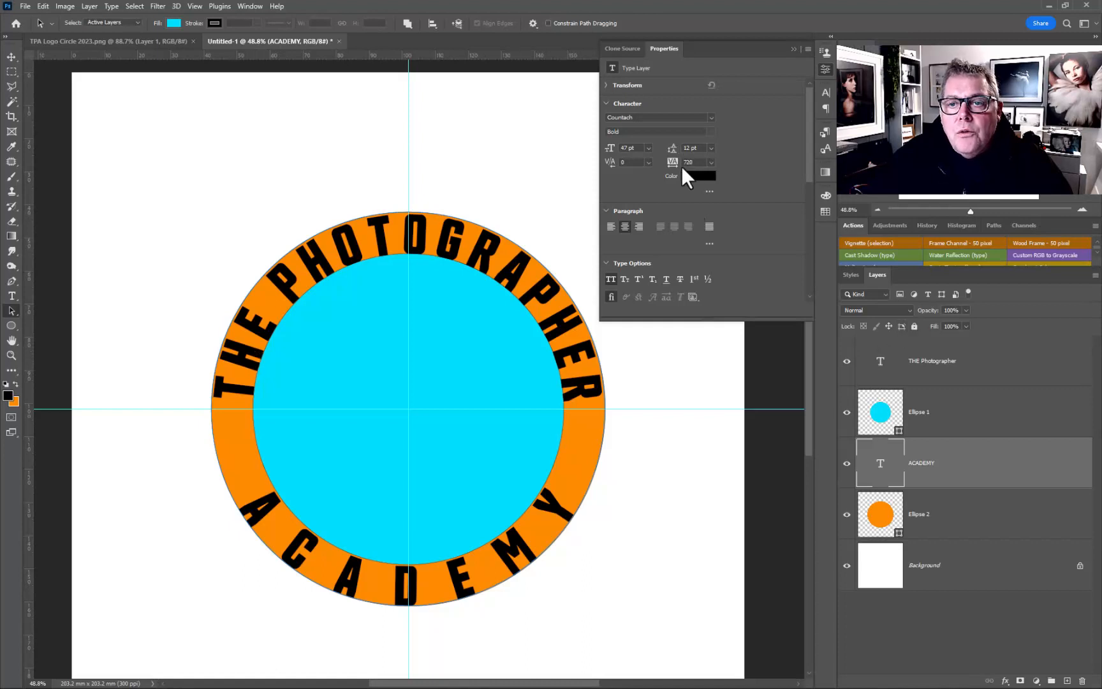
# Set the tracking of the "THE PHOTOGRAPHER" text to 220
pyautogui.click(881, 362)
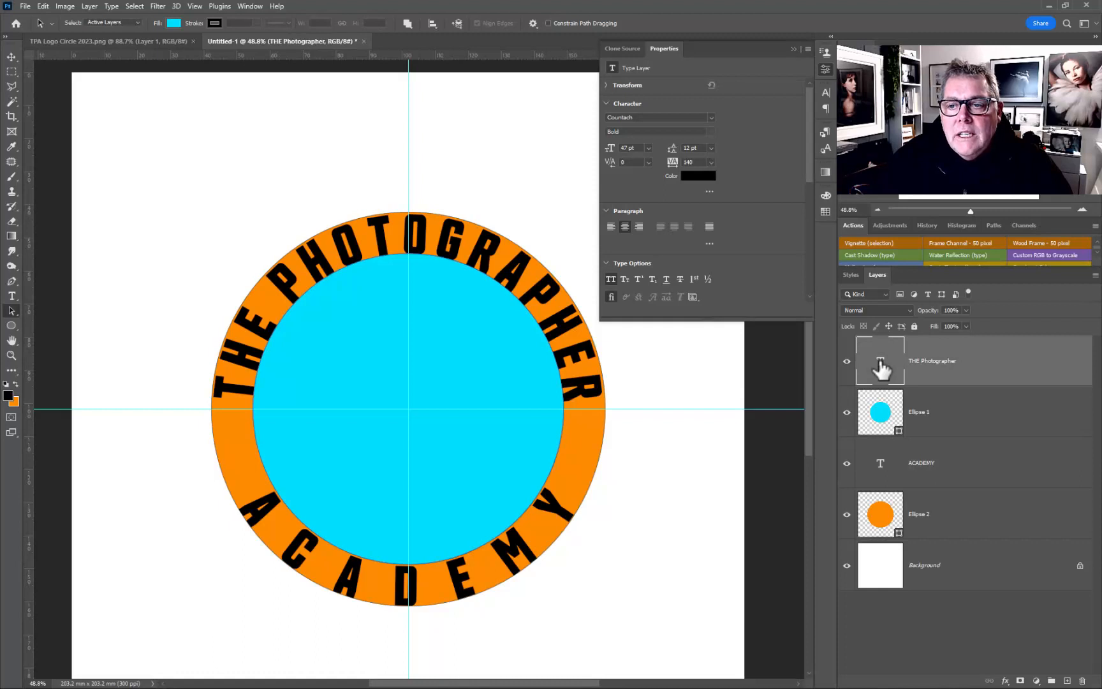
pyautogui.moveTo(673, 169); pyautogui.dragTo(683, 165)
pyautogui.moveTo(678, 163); pyautogui.dragTo(664, 163)
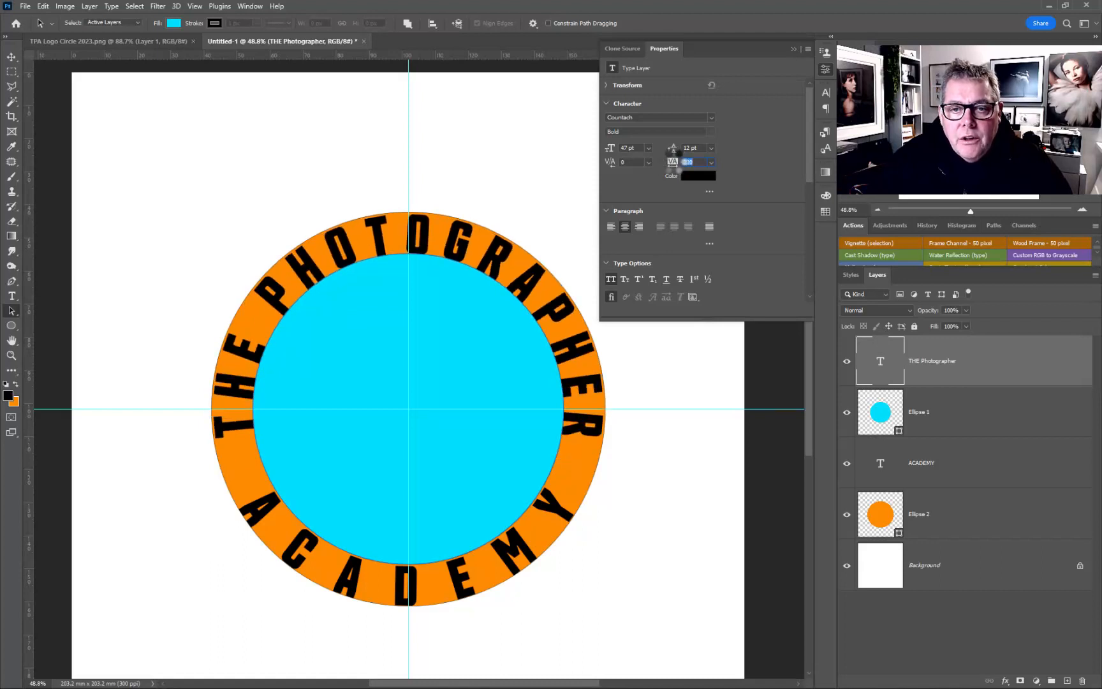
pyautogui.write('220')
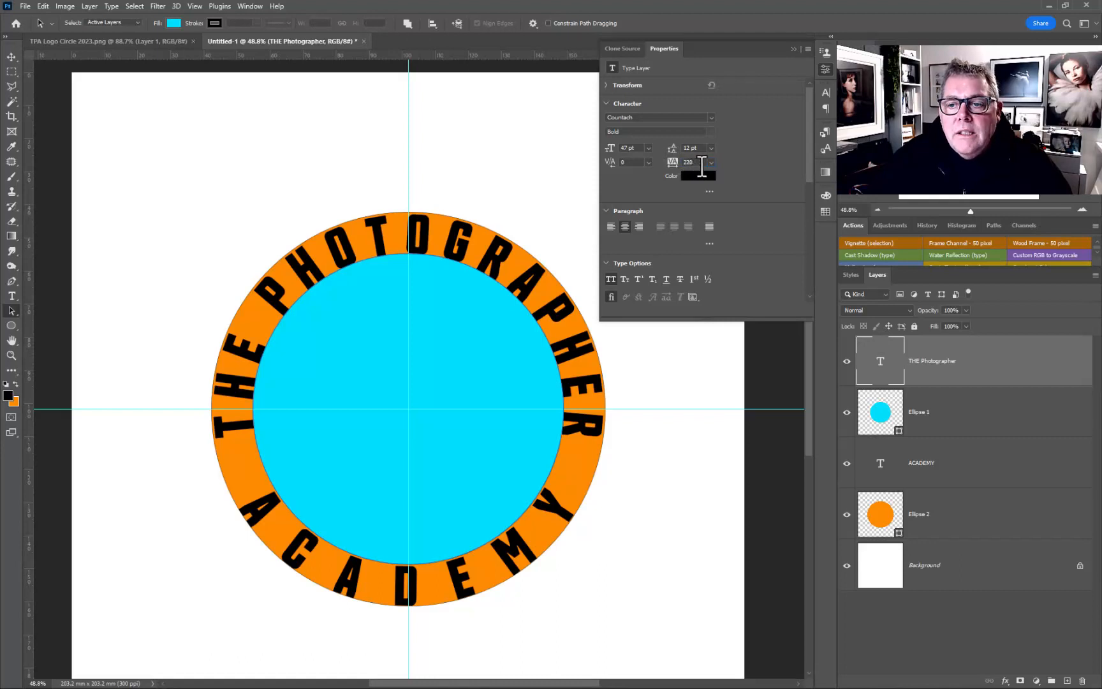
# Set the tracking of the "ACADEMY" text to 220 and bring its layer opacity to 99%
pyautogui.click(880, 463)
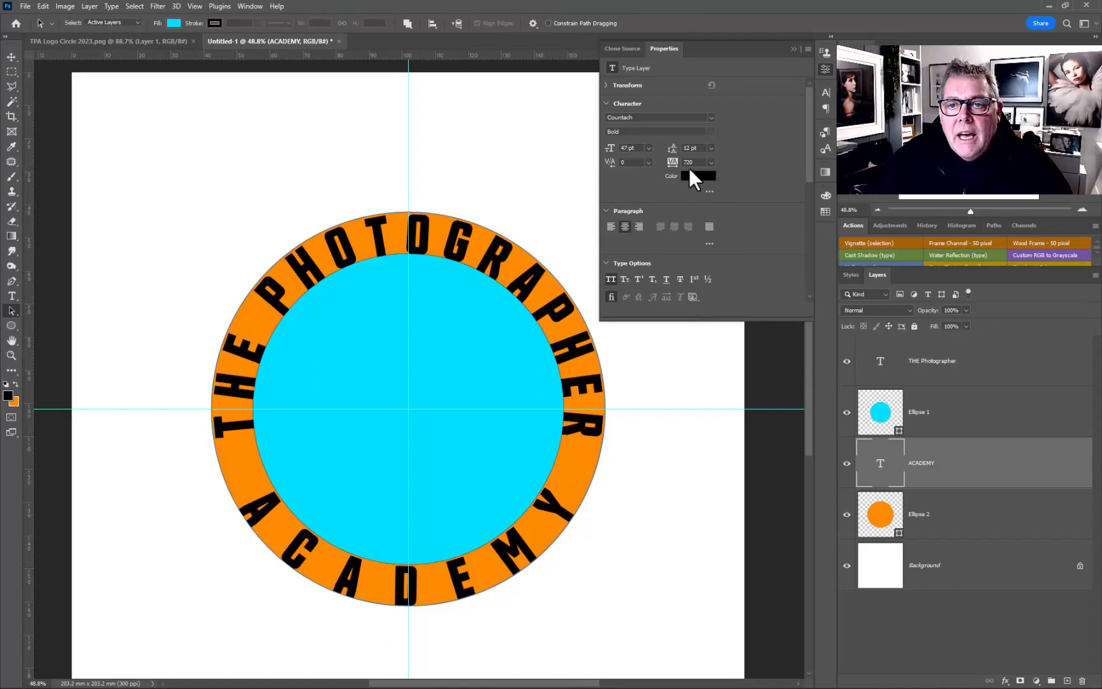
pyautogui.moveTo(673, 168); pyautogui.dragTo(667, 169)
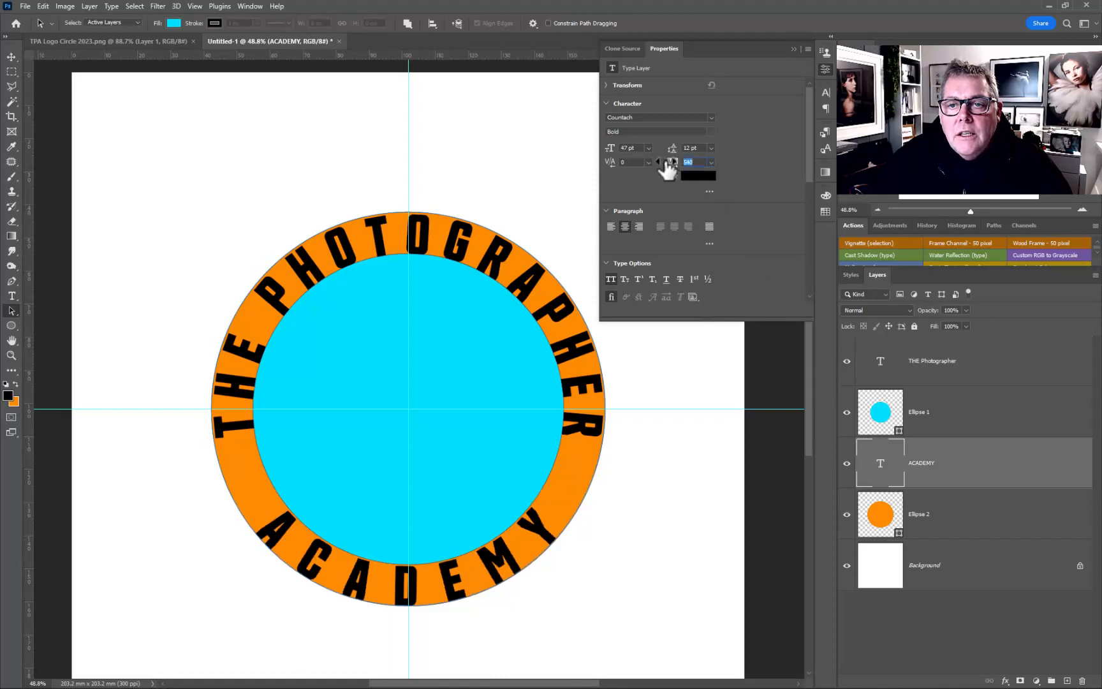
pyautogui.press('2')
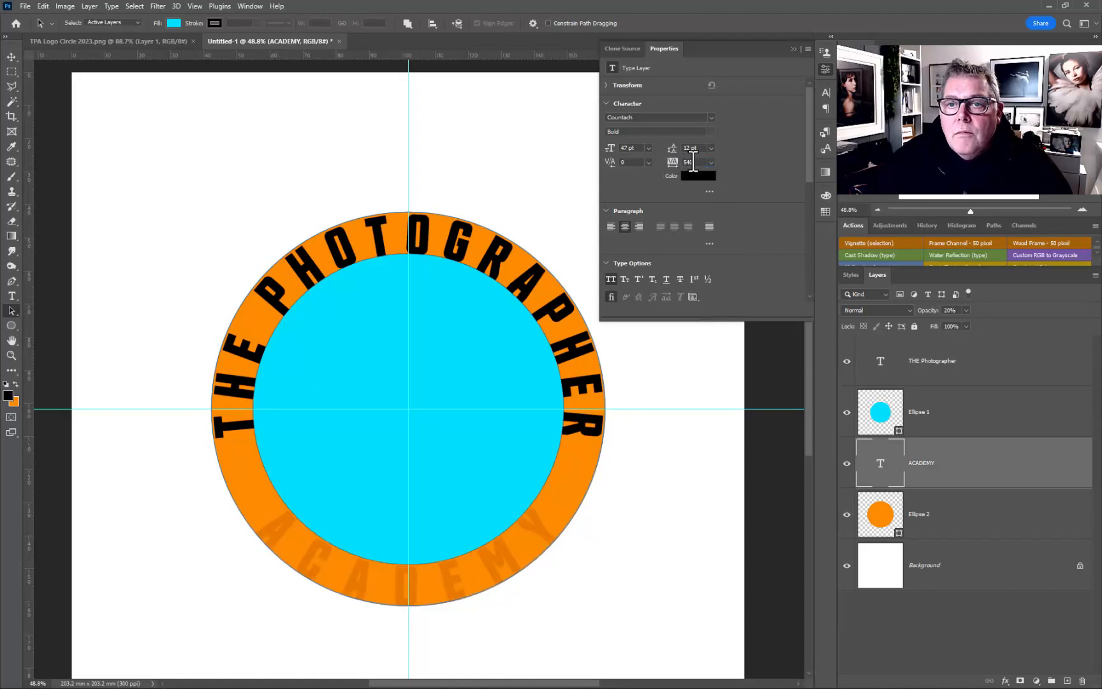
pyautogui.click(700, 162)
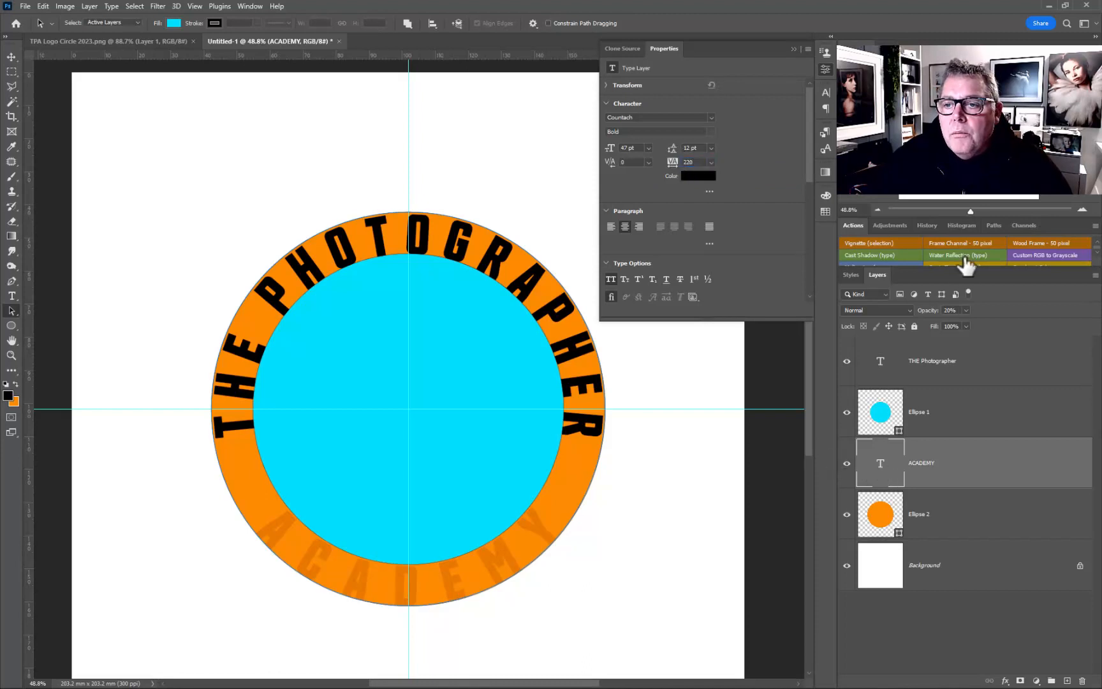
pyautogui.moveTo(935, 312); pyautogui.dragTo(992, 313)
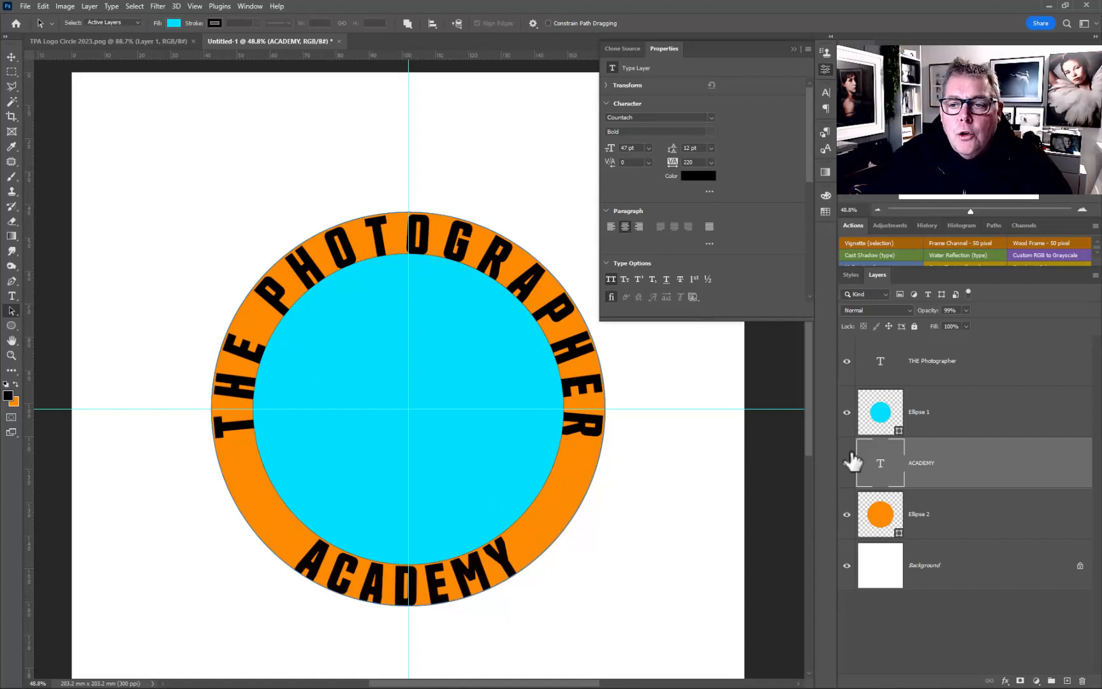
# Hide the cyan and orange ellipse layers and switch to the Move tool so that only the curved text is displayed
pyautogui.click(847, 412)
pyautogui.click(847, 514)
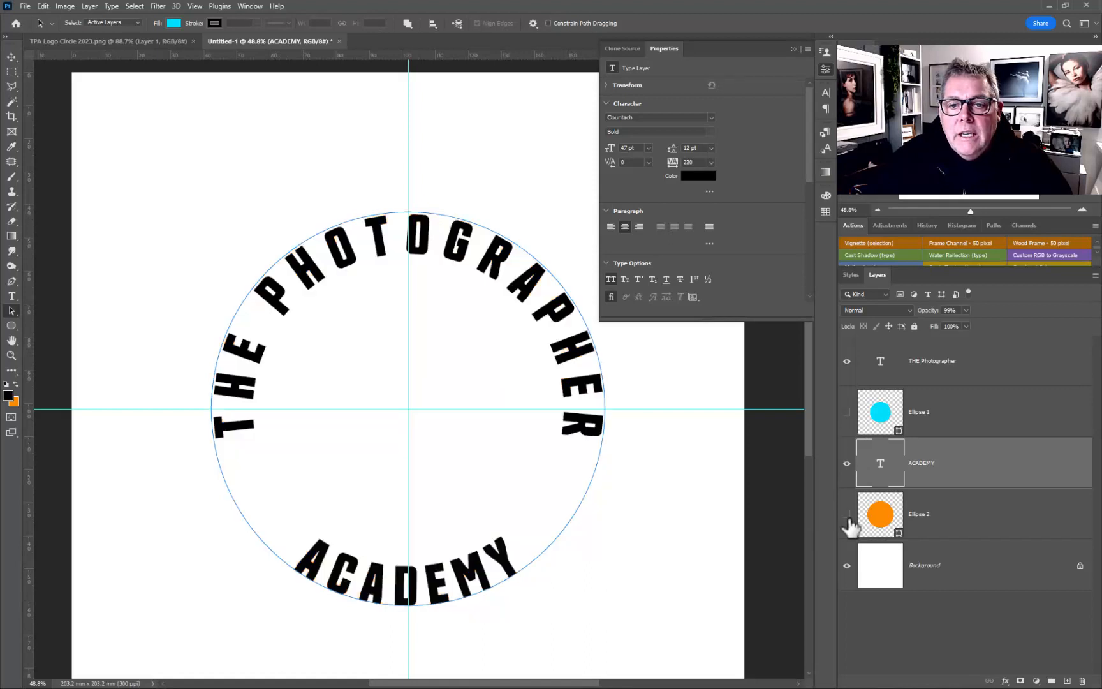
pyautogui.click(12, 57)
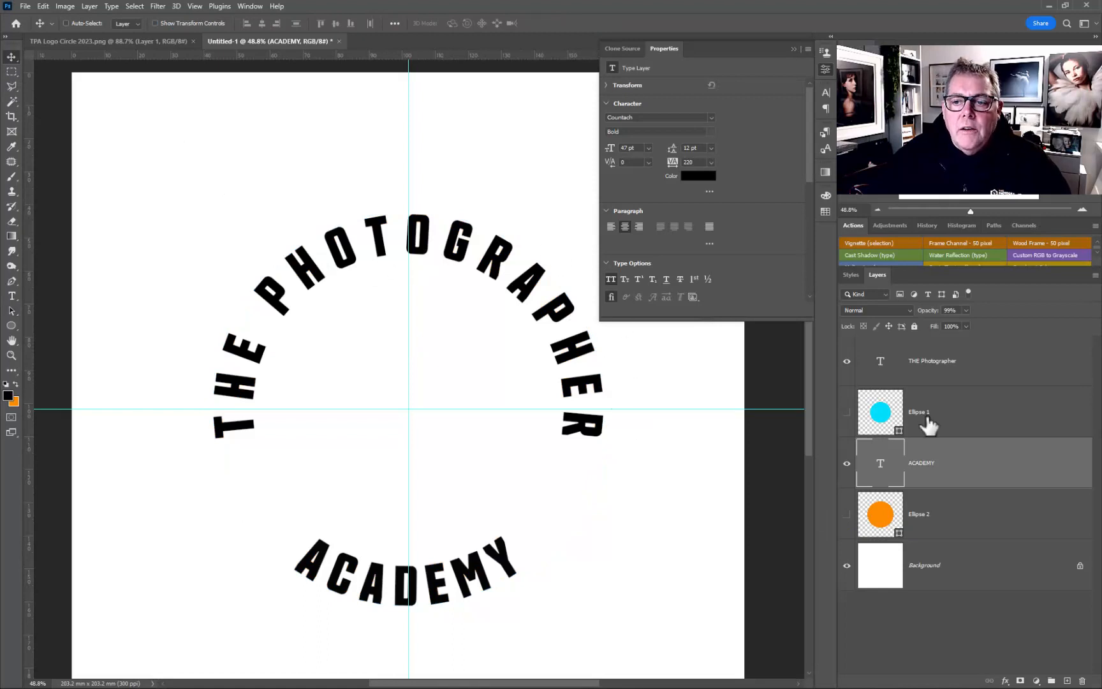
# Recolour the "THE PHOTOGRAPHER" text with the orange background colour f08a01
pyautogui.doubleClick(880, 365)
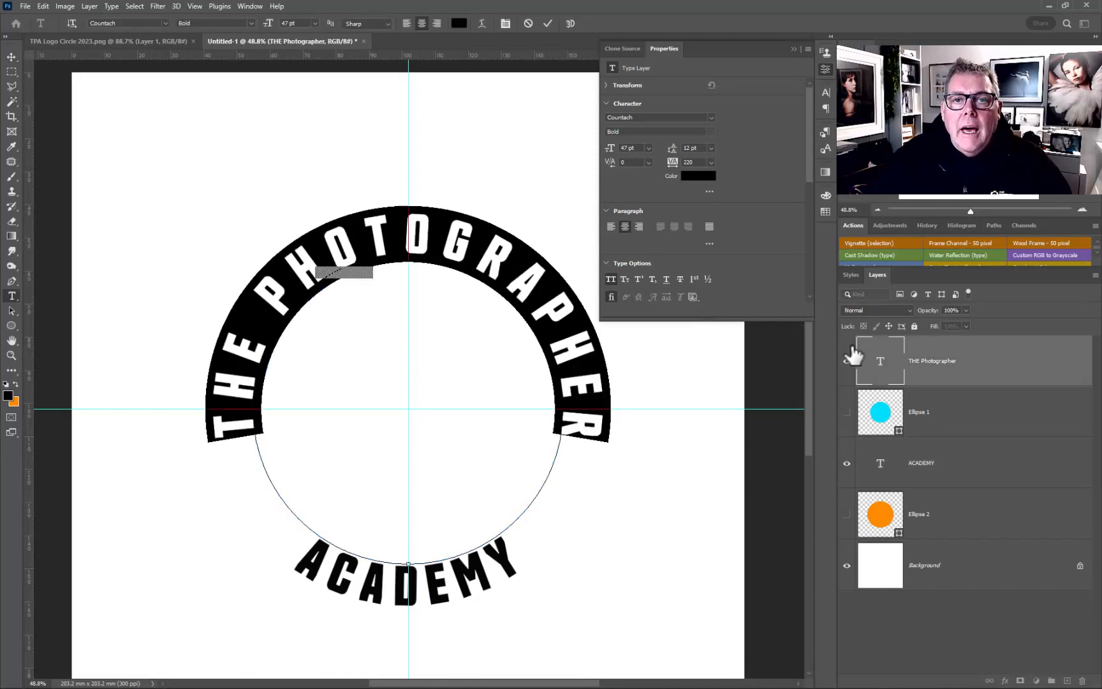
pyautogui.click(698, 178)
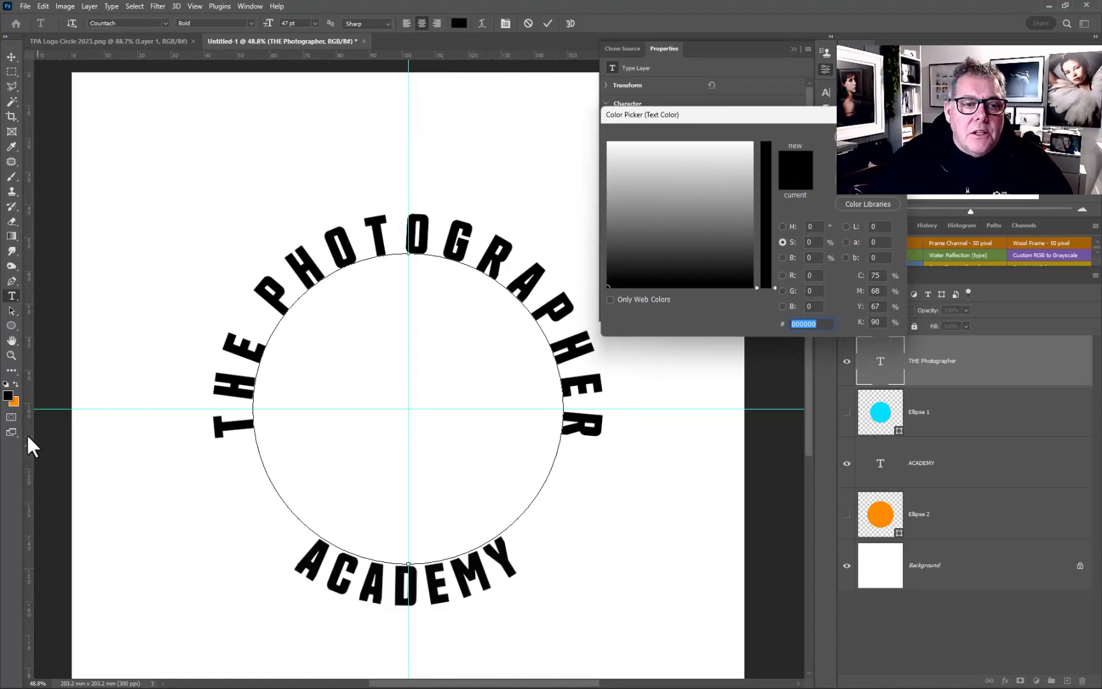
pyautogui.click(13, 400)
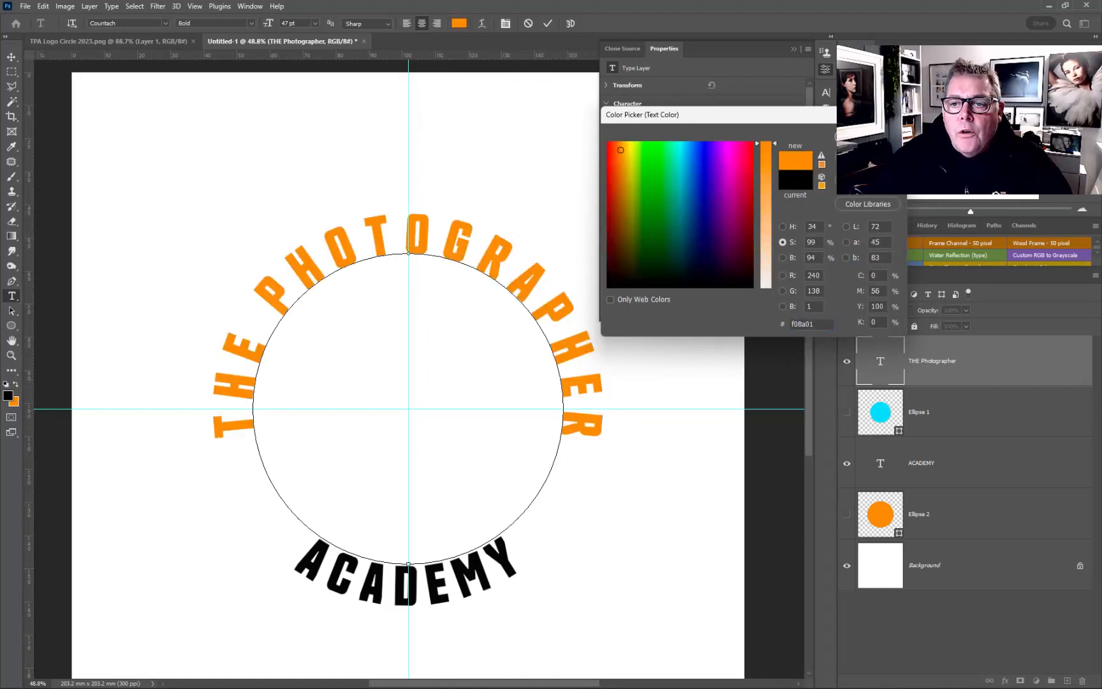
pyautogui.press('Return')
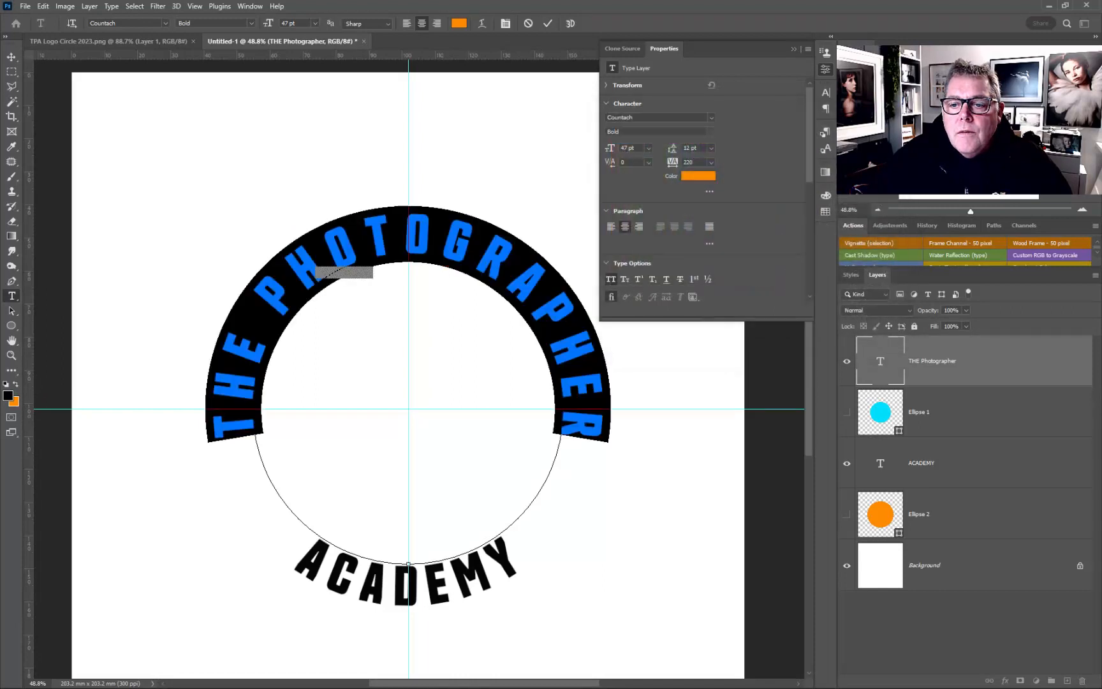
# Recolour the "ACADEMY" text with the same orange, f08a01, and copy its hex code
pyautogui.click(882, 466)
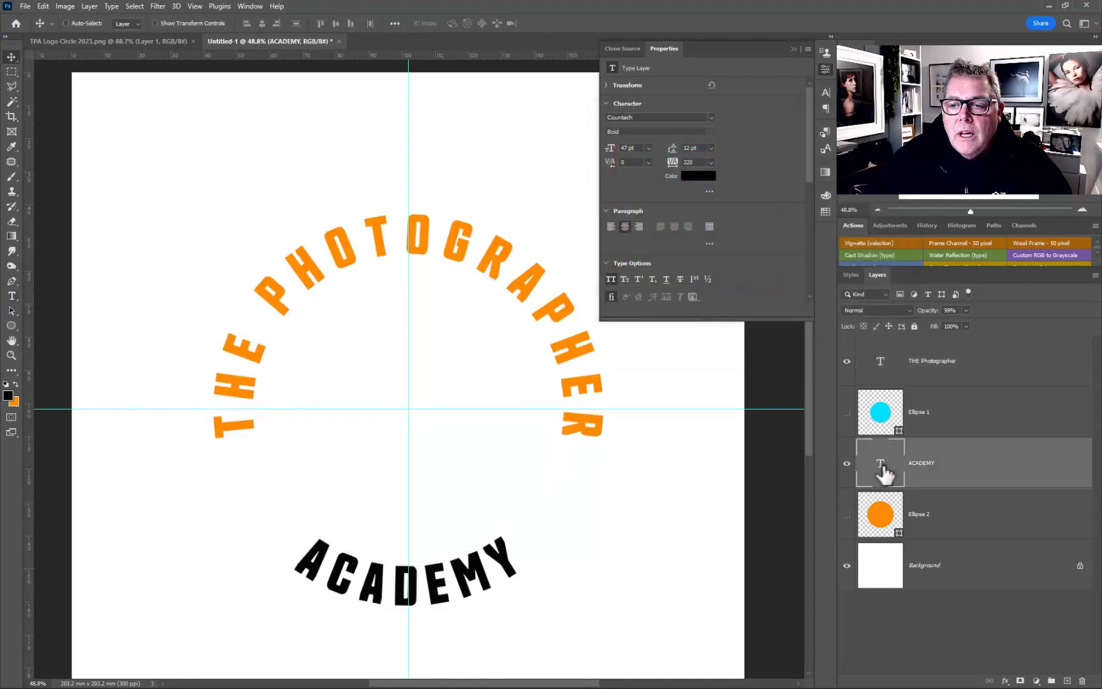
pyautogui.doubleClick(881, 467)
pyautogui.click(698, 176)
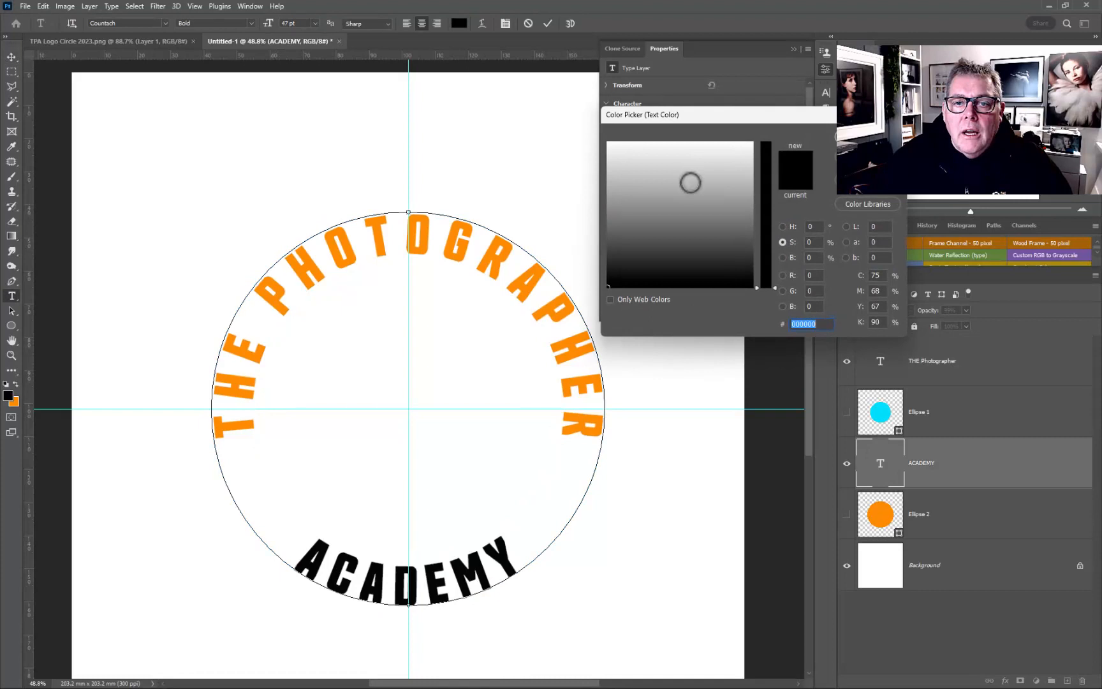
pyautogui.click(16, 401)
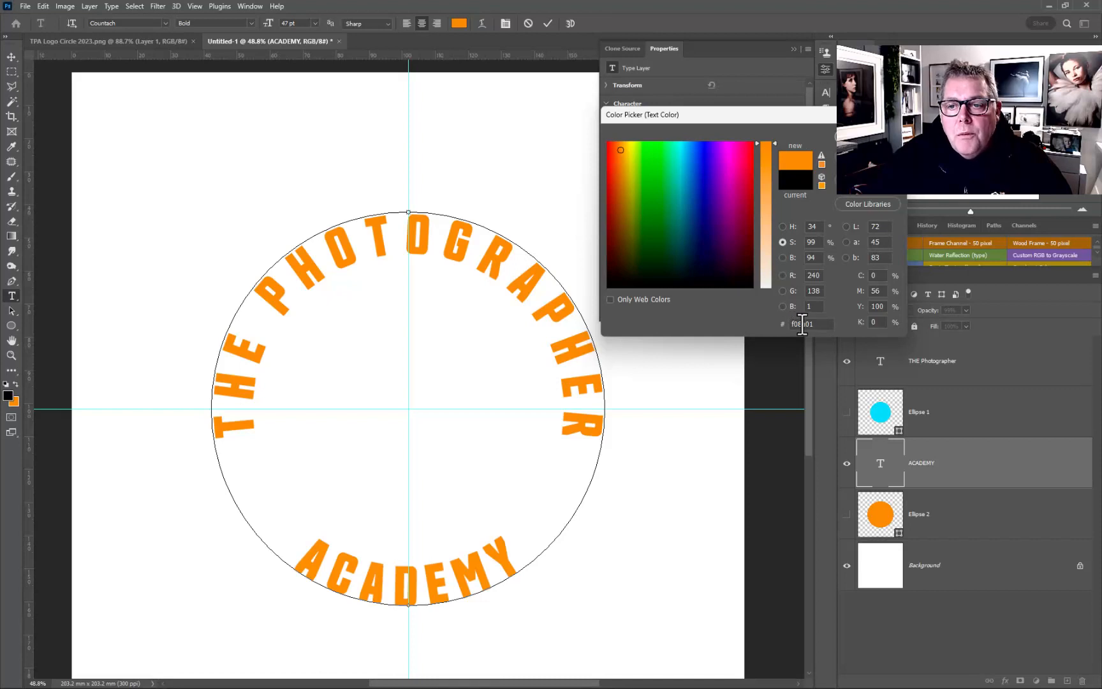
pyautogui.moveTo(823, 323); pyautogui.dragTo(788, 323)
pyautogui.hotkey('ctrl', 'c')
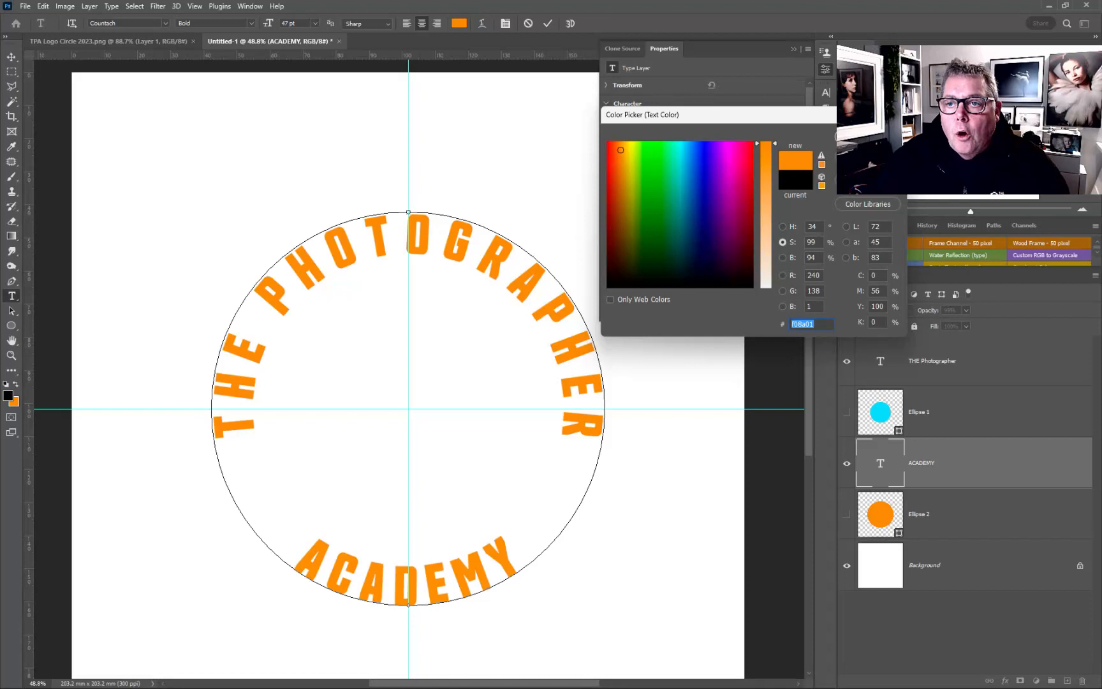
pyautogui.press('Return')
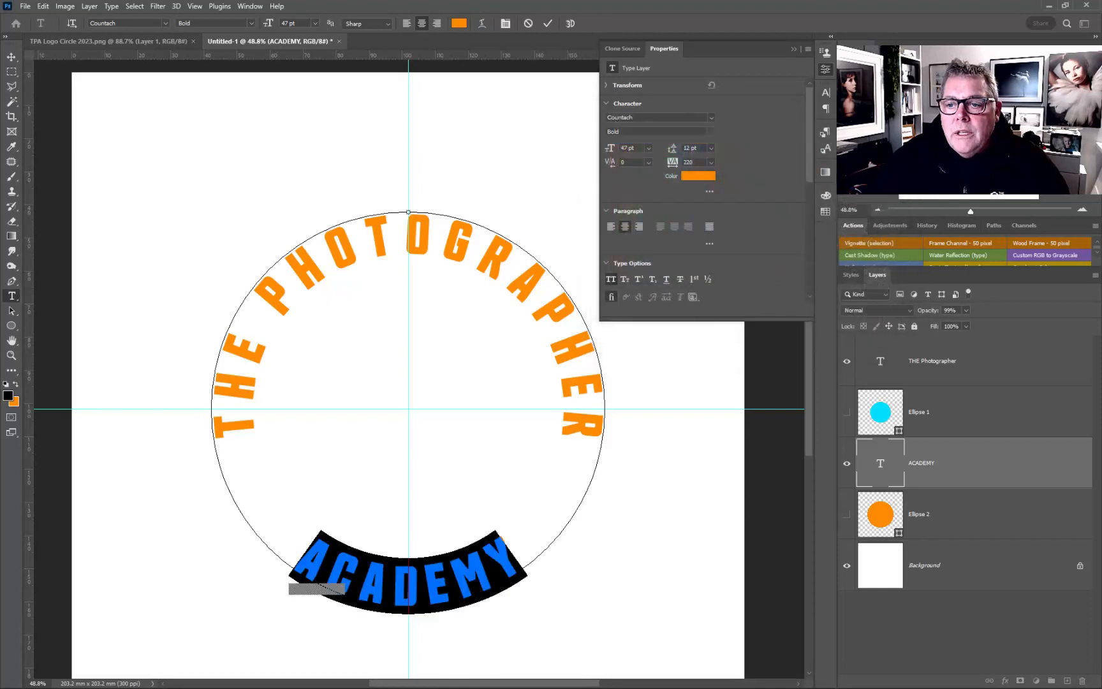
# Rename the Ellipse 2 layer with the copied hex code f08a01 and hide the white Background layer
pyautogui.doubleClick(918, 514)
pyautogui.hotkey('ctrl', 'v')
pyautogui.press('Return')
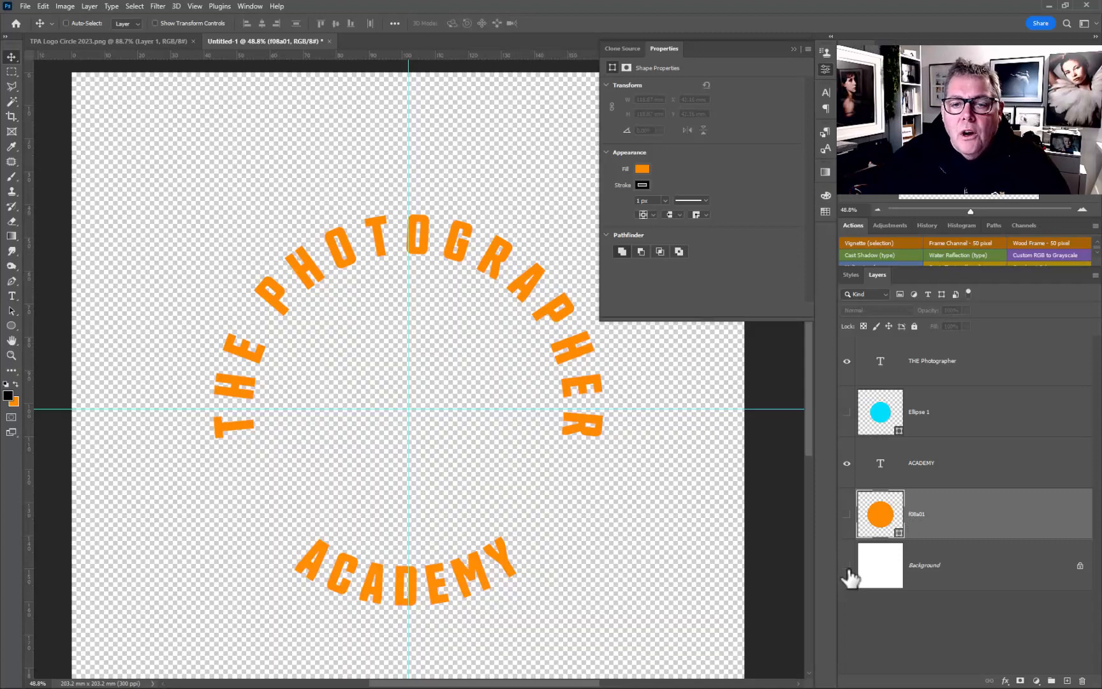
pyautogui.click(847, 566)
# Place the "CAMERA Icon Big" PSD file into the logo document
pyautogui.scroll(3, 491, 456)
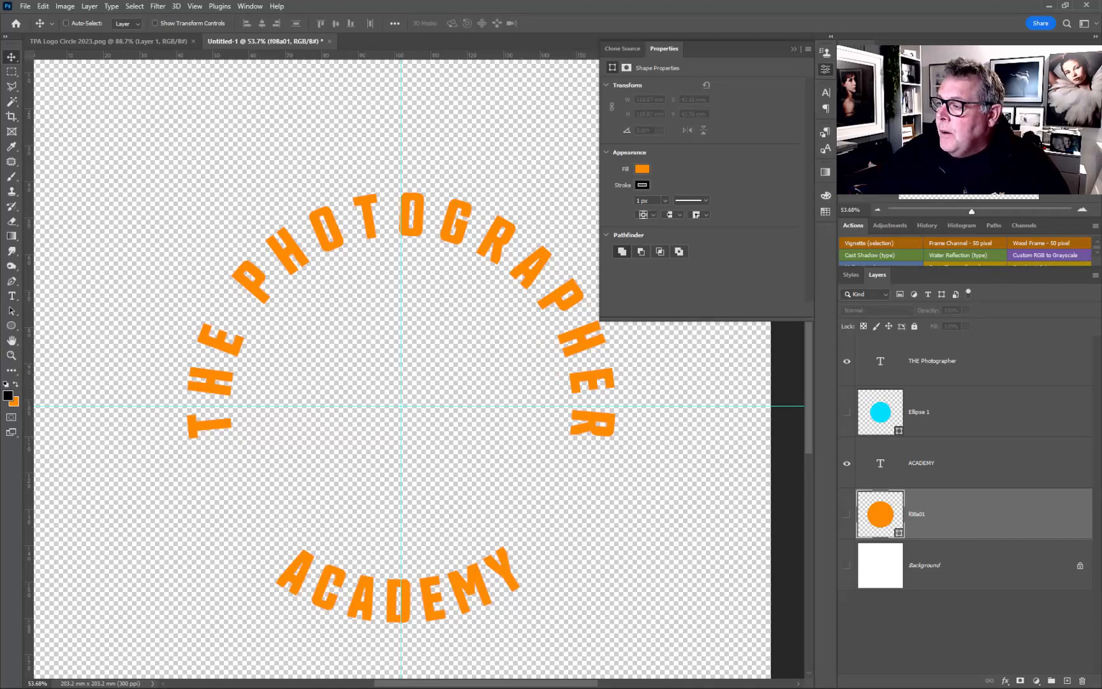
pyautogui.moveTo(1101, 421); pyautogui.dragTo(404, 423)
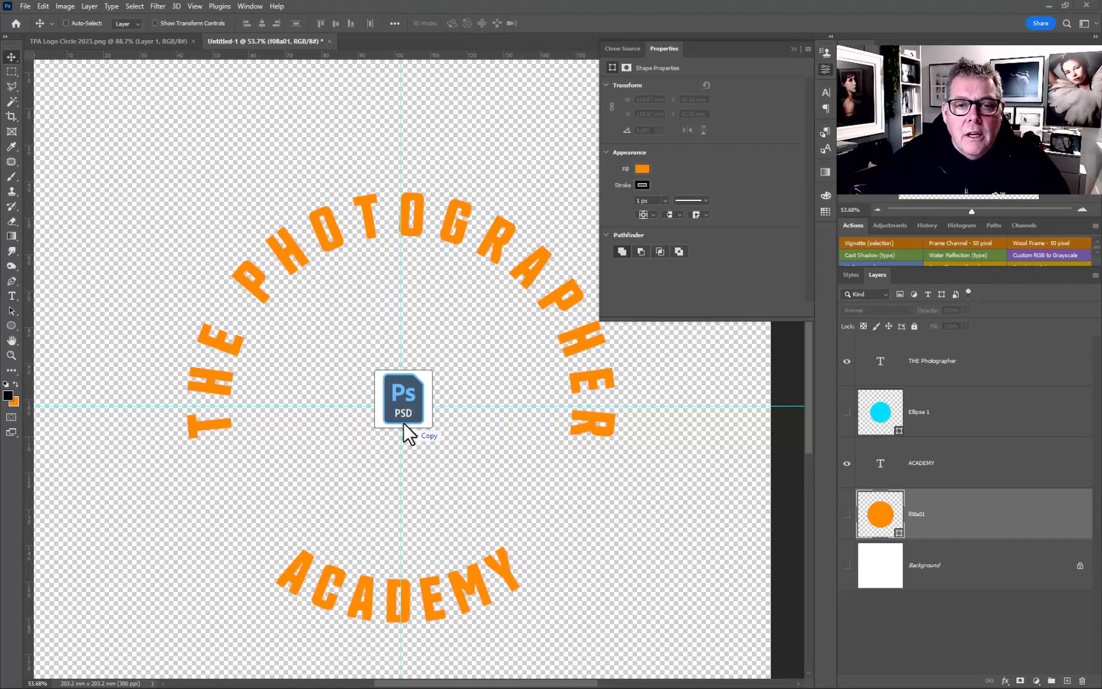
pyautogui.moveTo(403, 422); pyautogui.dragTo(403, 422)
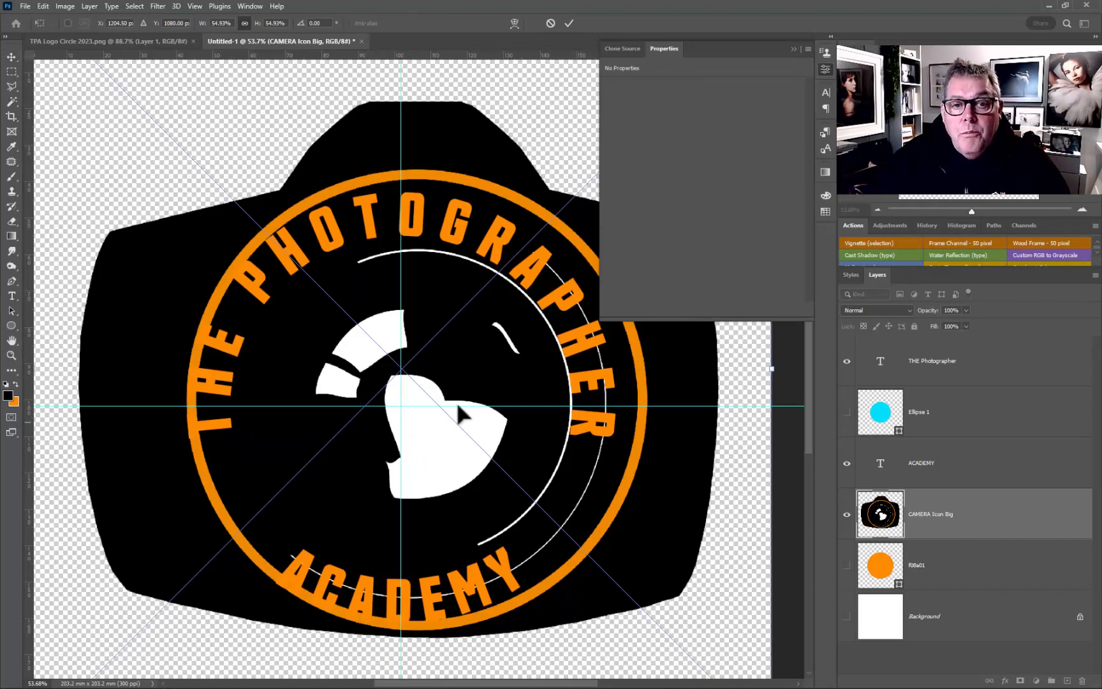
# Scale the placed camera icon to about 24% and centre it inside the ring of text
pyautogui.scroll(-3, 479, 395)
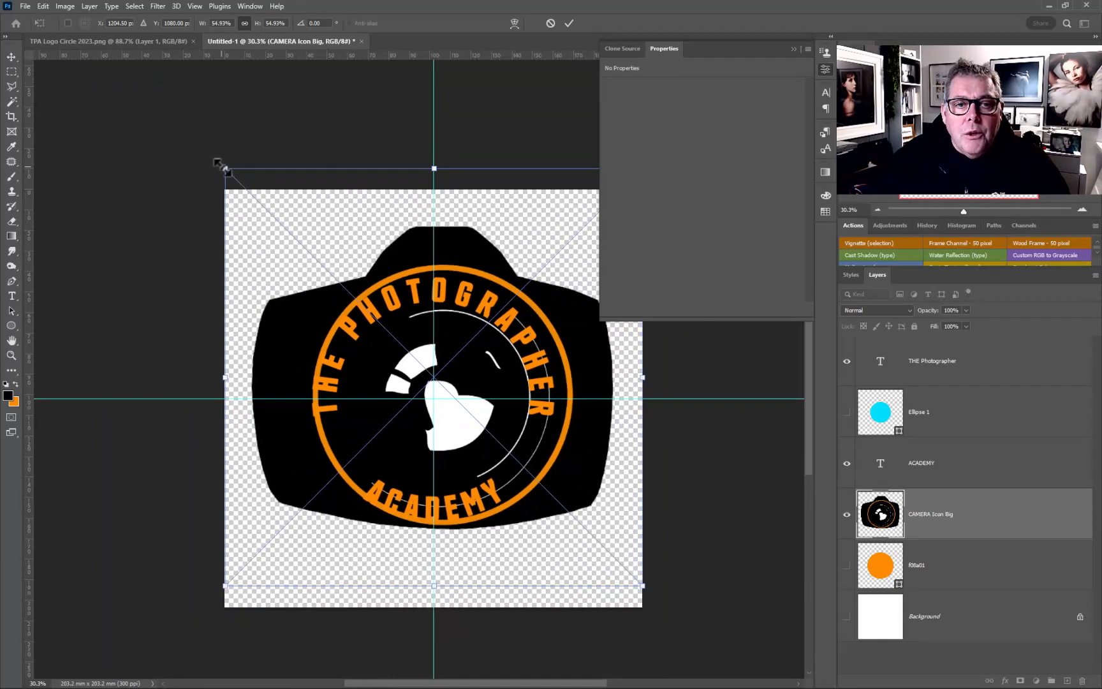
pyautogui.moveTo(223, 167); pyautogui.dragTo(413, 423)
pyautogui.moveTo(554, 471); pyautogui.dragTo(443, 383)
pyautogui.moveTo(530, 498); pyautogui.dragTo(517, 481)
pyautogui.moveTo(485, 392); pyautogui.dragTo(491, 397)
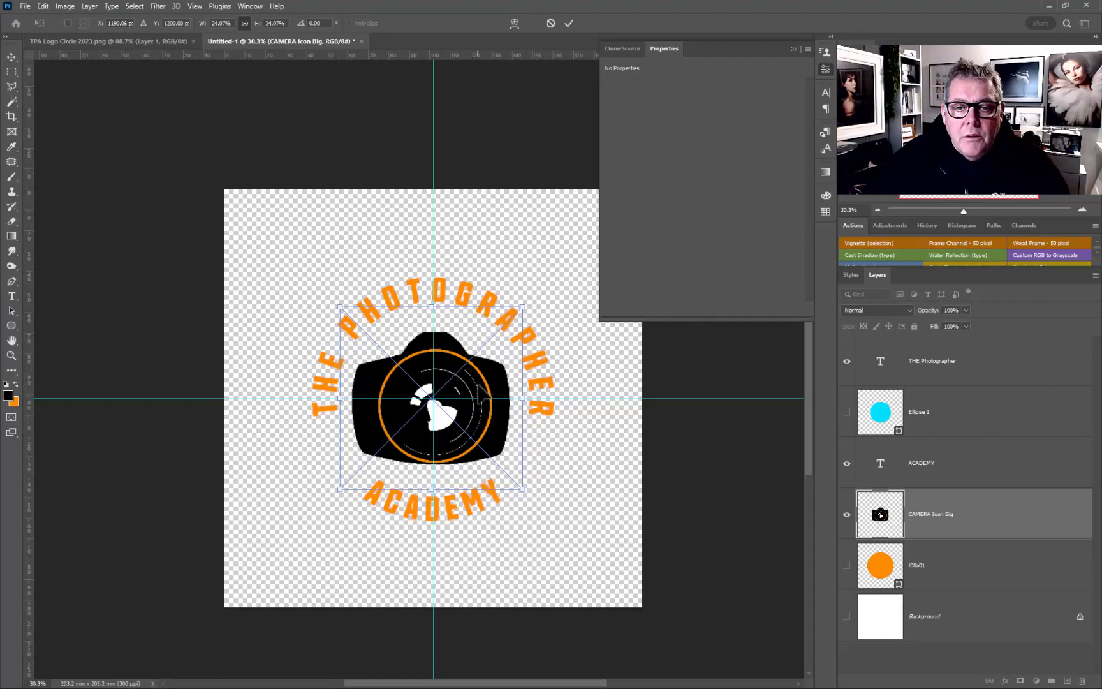
pyautogui.press('Return')
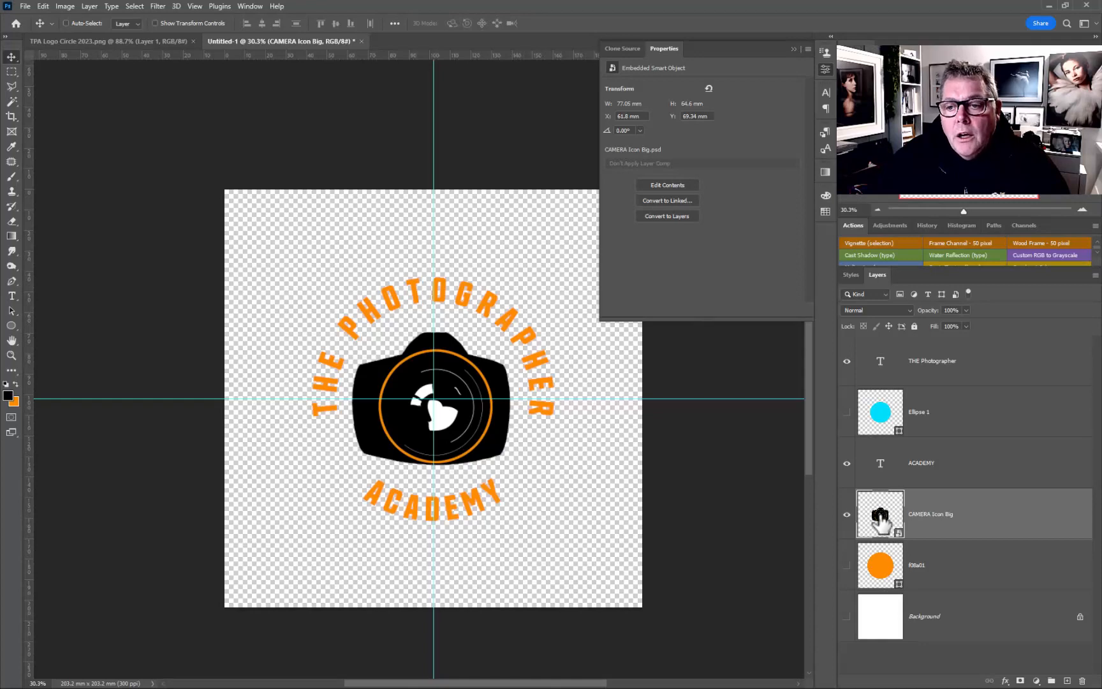
# In the camera smart object's contents, replace the visible "Camera White centre" layer with "Camera Clear Centre", save, and return to the logo document
pyautogui.doubleClick(880, 520)
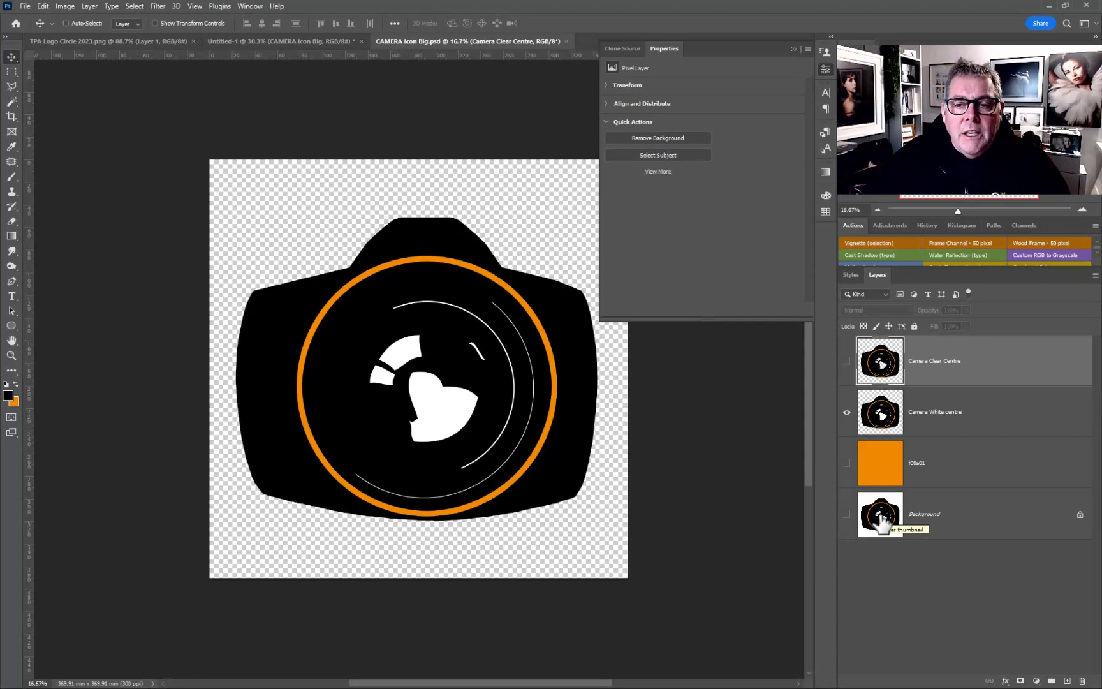
pyautogui.click(846, 413)
pyautogui.click(847, 361)
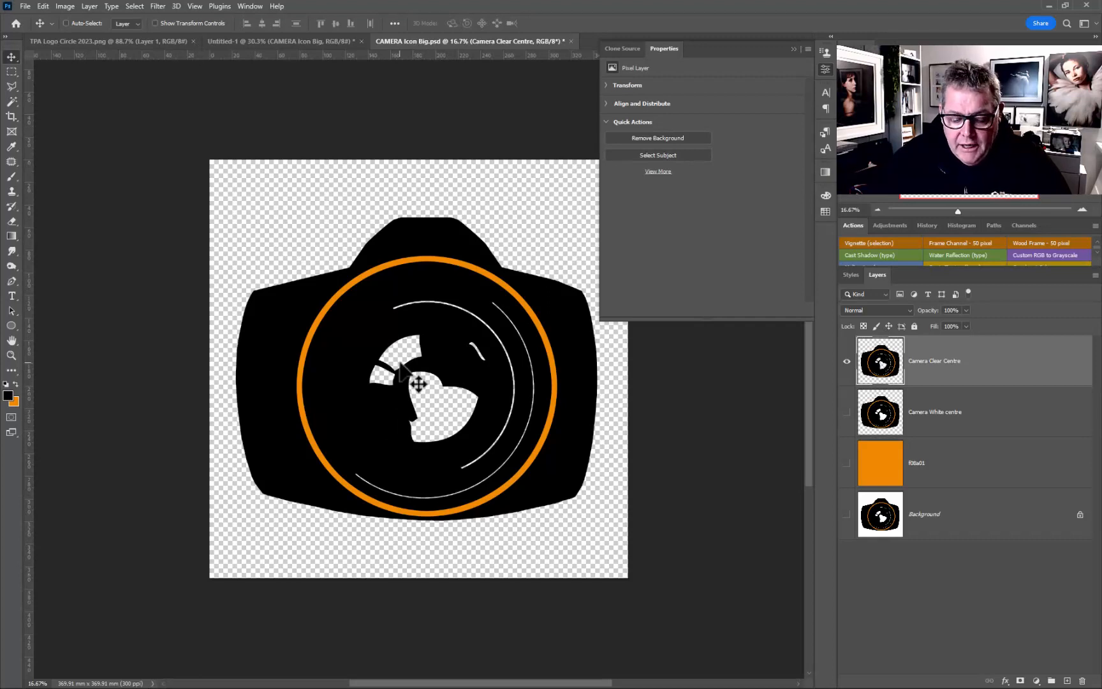
pyautogui.hotkey('ctrl', 's')
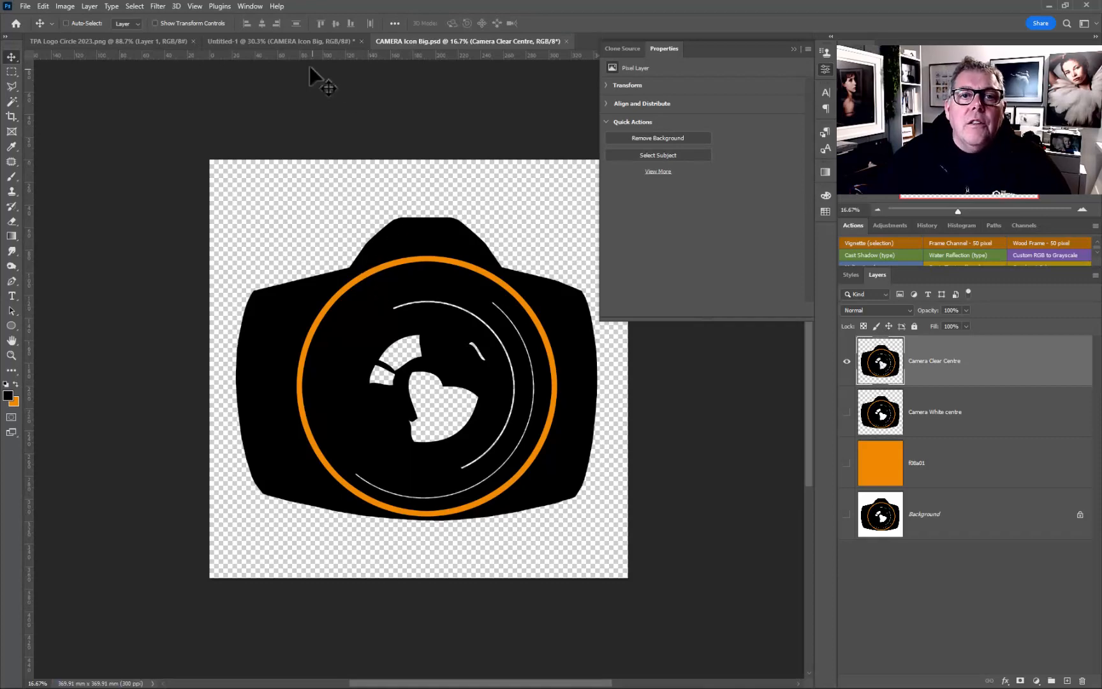
pyautogui.click(312, 42)
# Add a black outside stroke at 100% opacity to the "THE PHOTOGRAPHER" text layer
pyautogui.scroll(2, 406, 454)
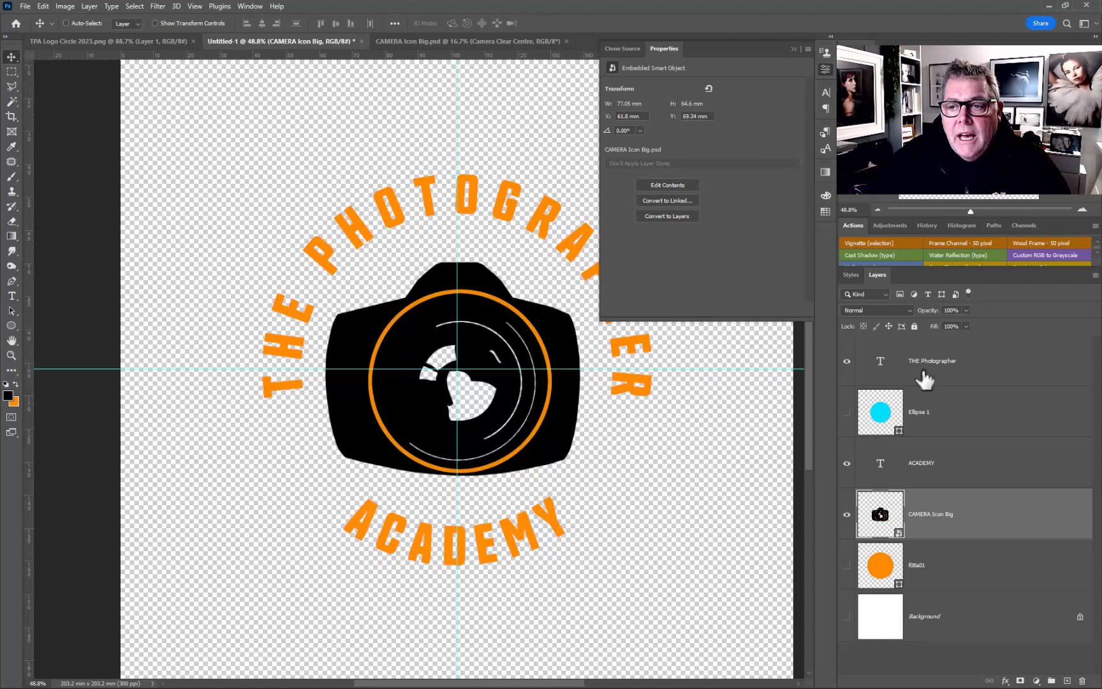
pyautogui.click(961, 366)
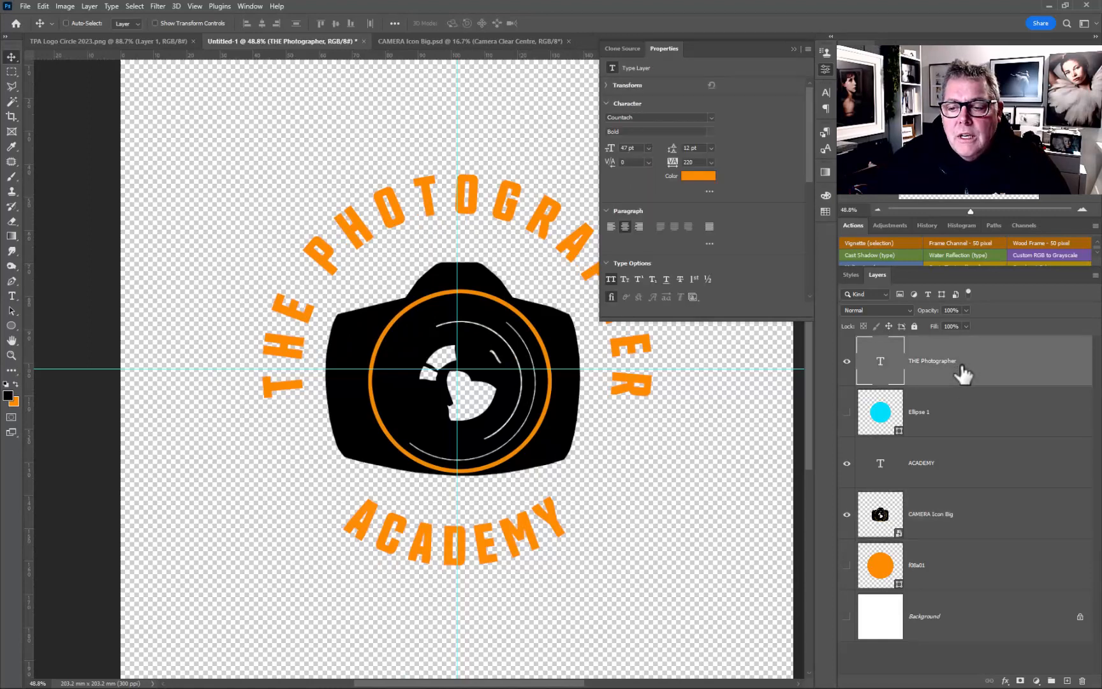
pyautogui.click(1005, 680)
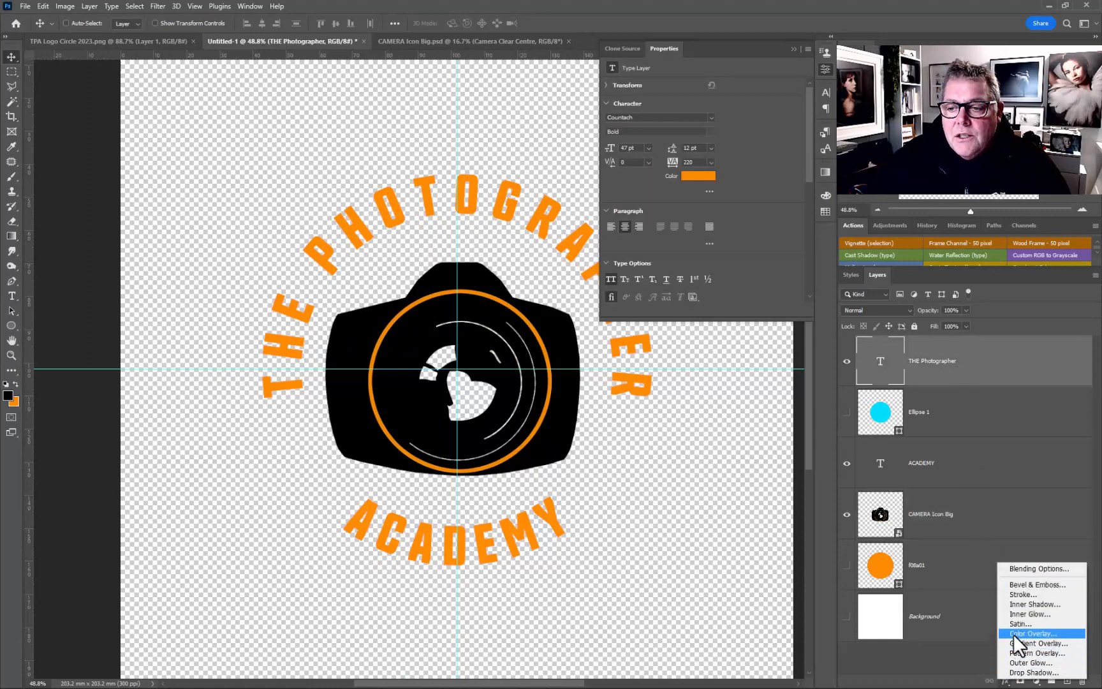
pyautogui.click(1006, 594)
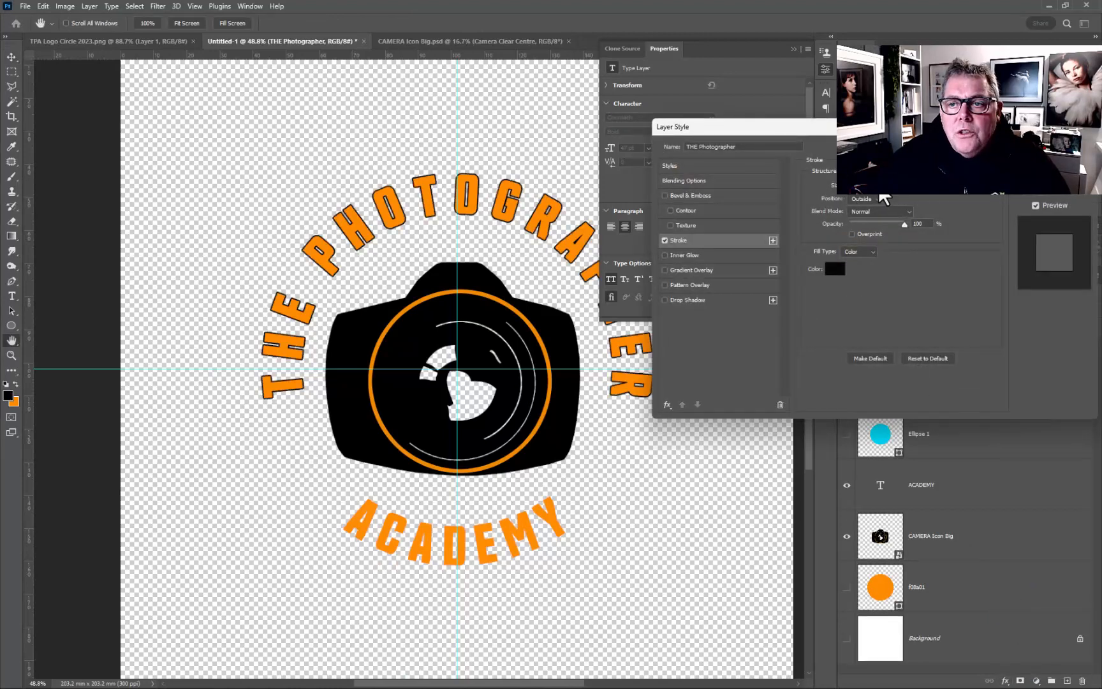
pyautogui.moveTo(911, 126); pyautogui.dragTo(758, 128)
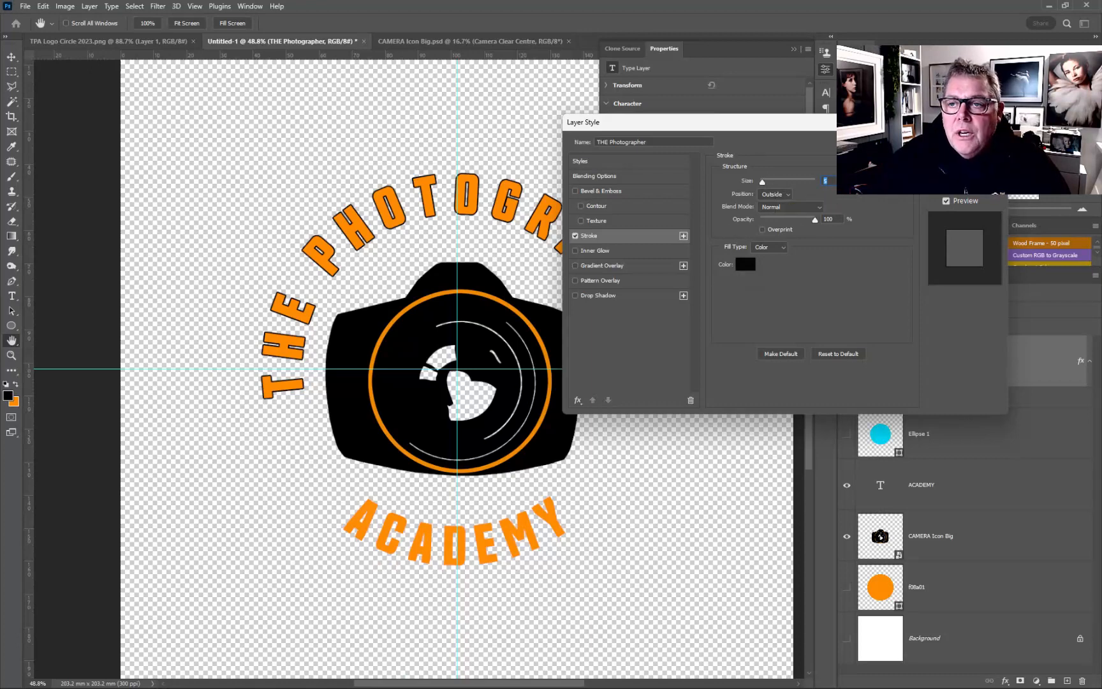
pyautogui.press('Return')
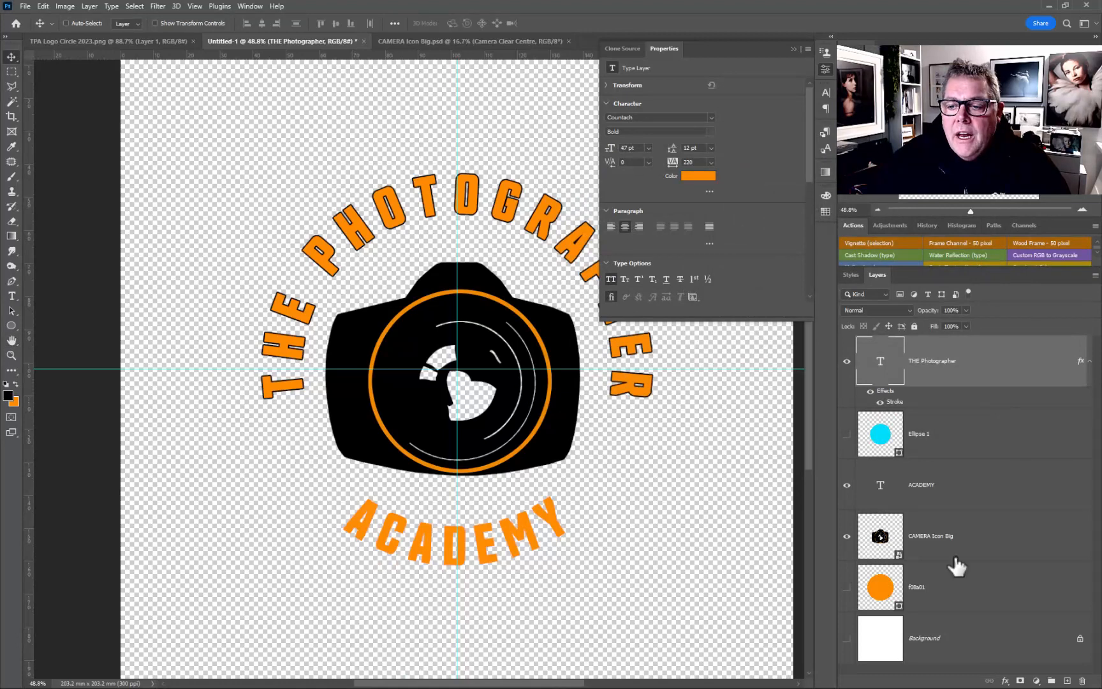
# Add a Multiply drop shadow to the "THE PHOTOGRAPHER" text with angle 93°, distance 36 px, spread 0% and size 9 px
pyautogui.click(1006, 680)
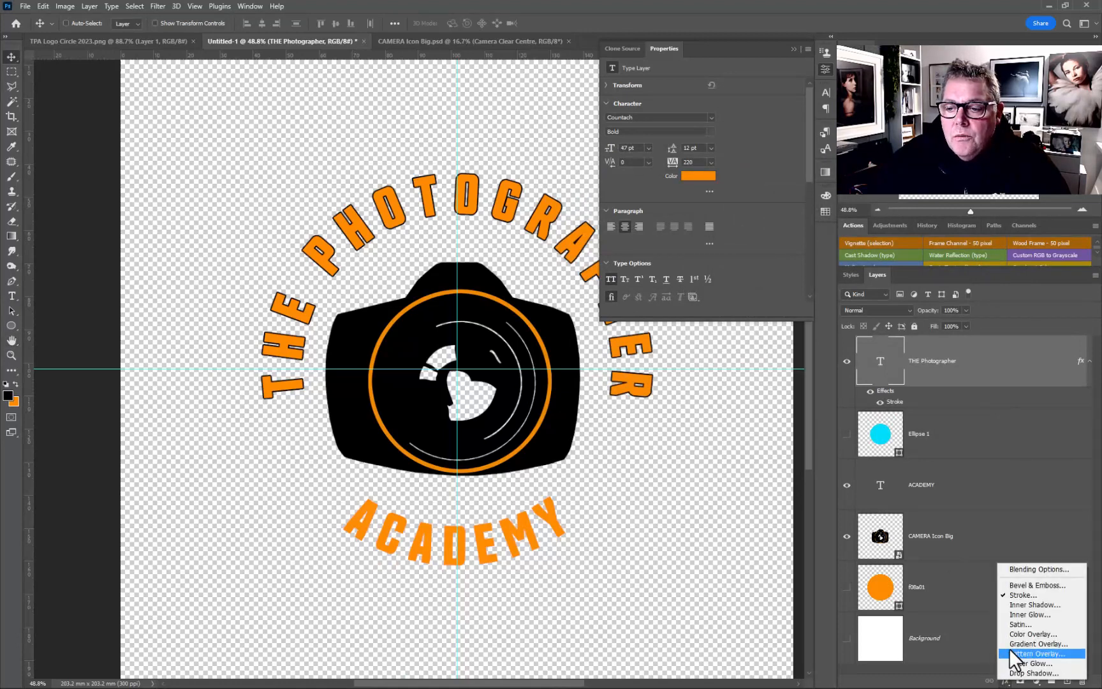
pyautogui.click(1015, 674)
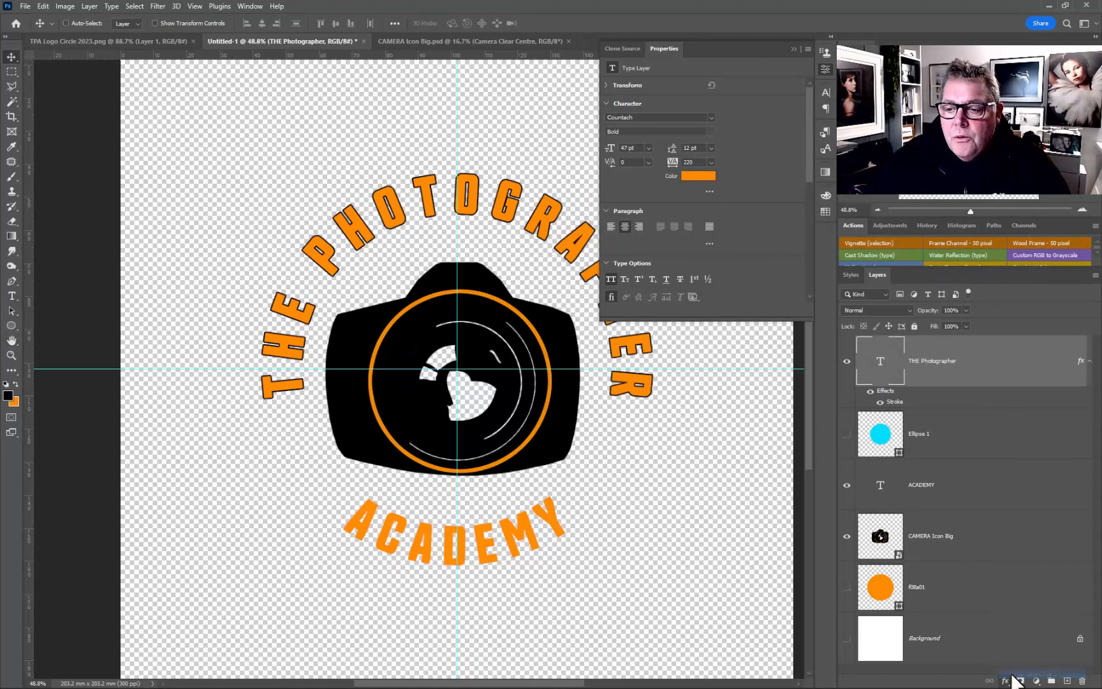
pyautogui.moveTo(486, 232); pyautogui.dragTo(486, 228)
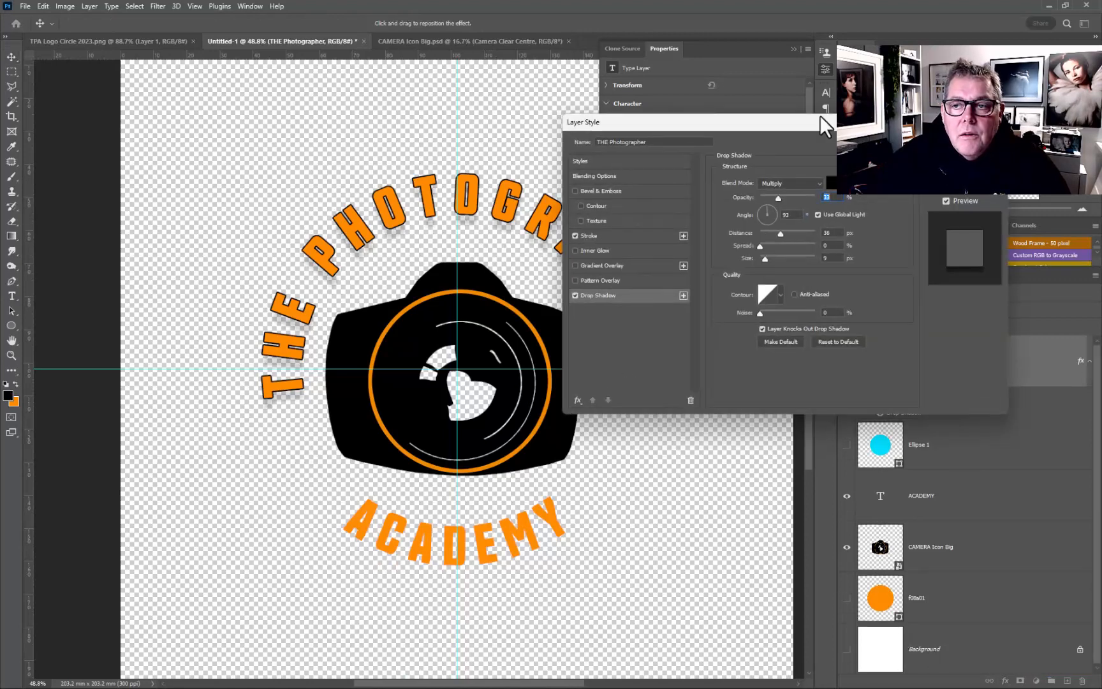
pyautogui.press('Return')
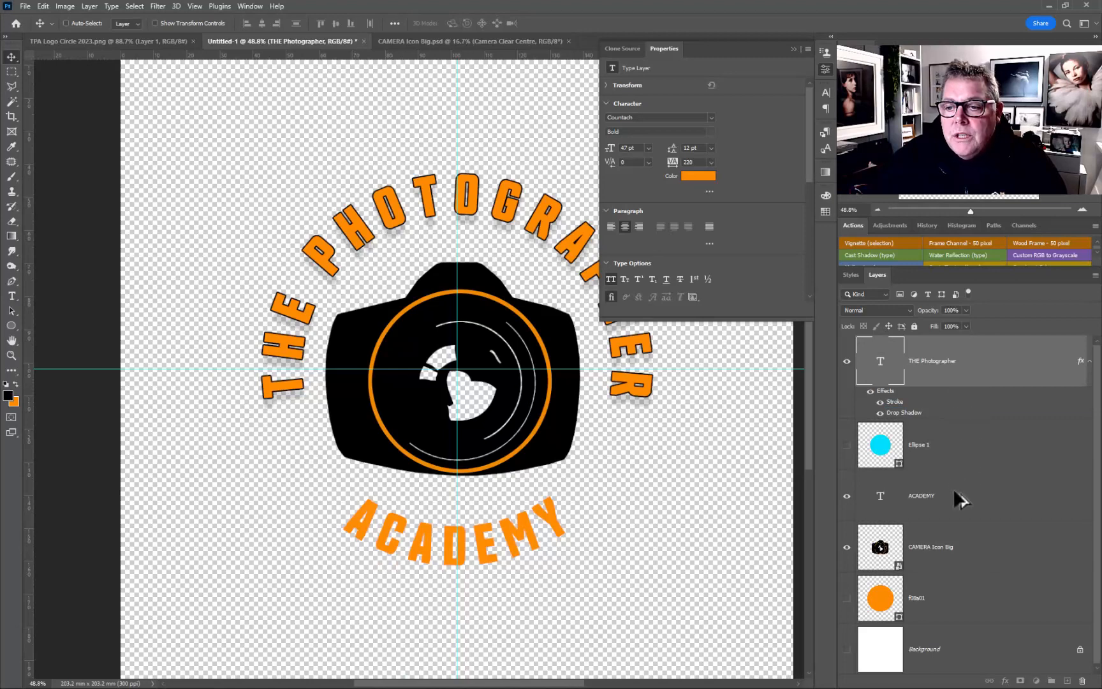
# Copy the stroke and drop shadow effects from the "THE Photographer" layer to the "ACADEMY" layer and inspect the lettering
pyautogui.moveTo(955, 491); pyautogui.dragTo(954, 491)
pyautogui.scroll(4, 510, 561)
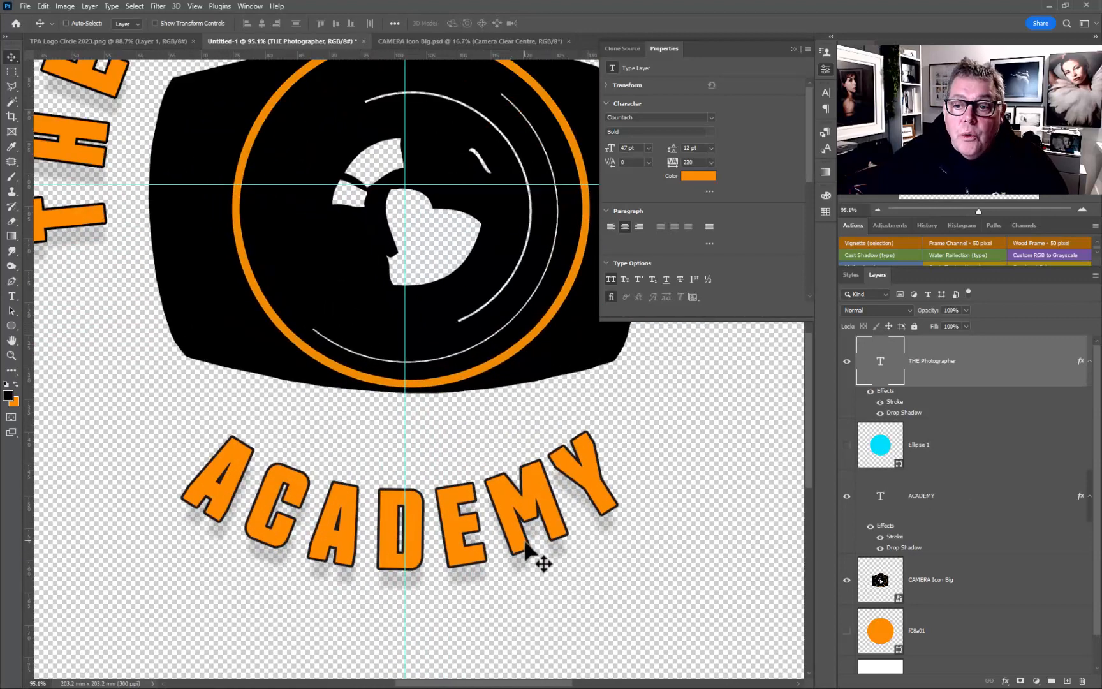
pyautogui.scroll(-4, 526, 544)
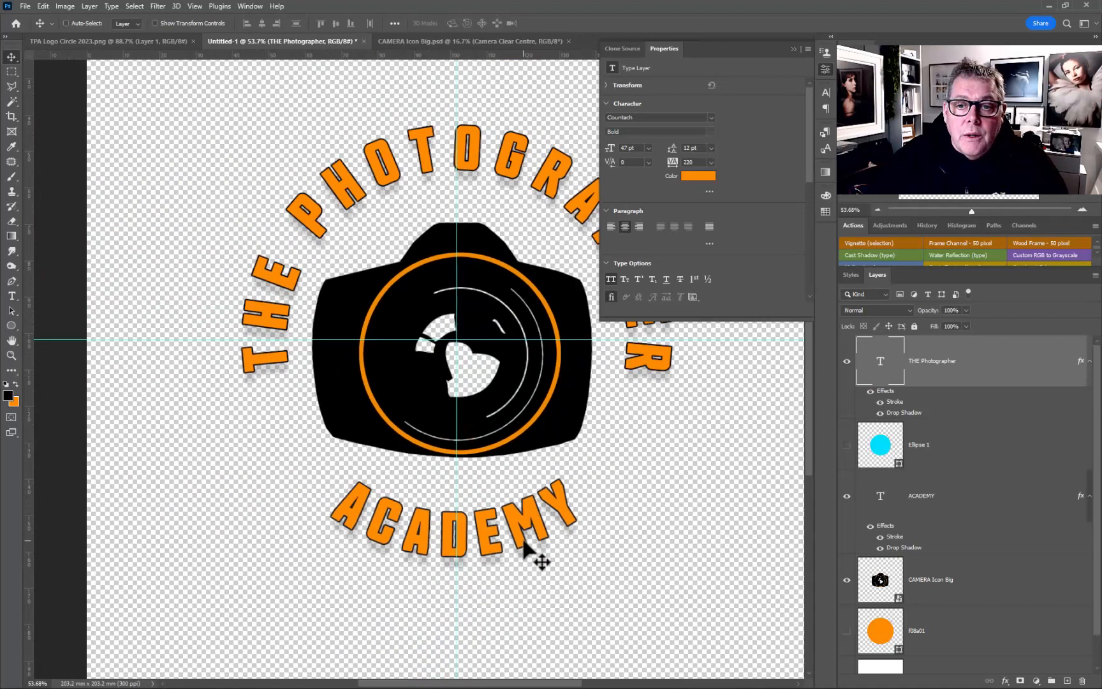
pyautogui.moveTo(578, 390); pyautogui.dragTo(532, 435)
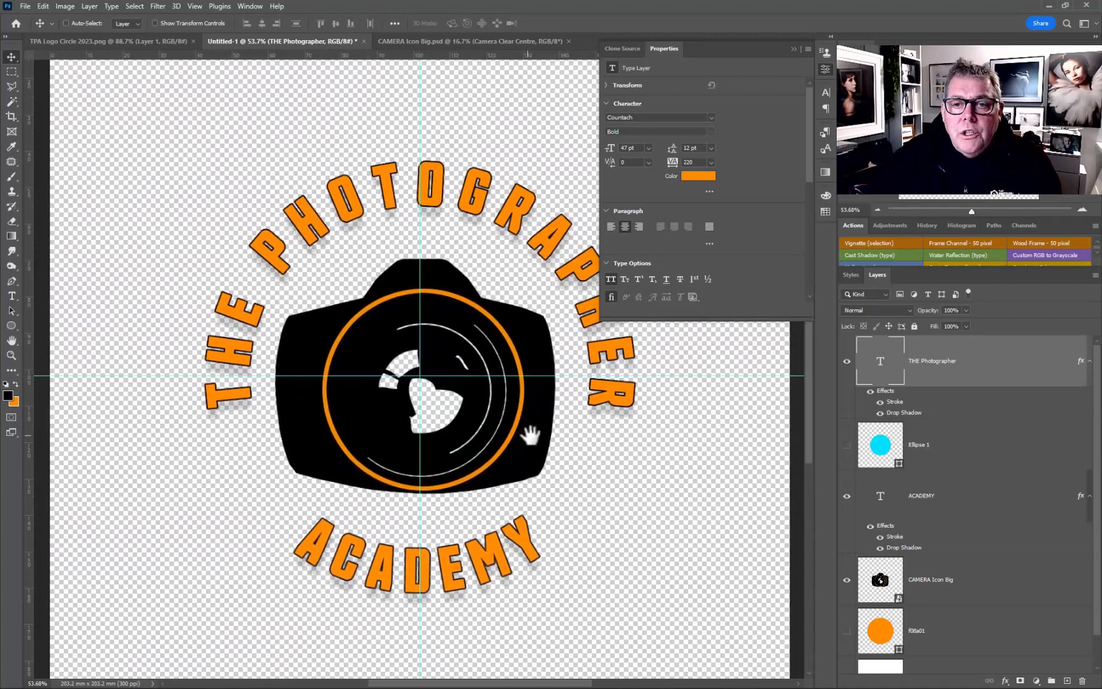
pyautogui.scroll(1, 537, 430)
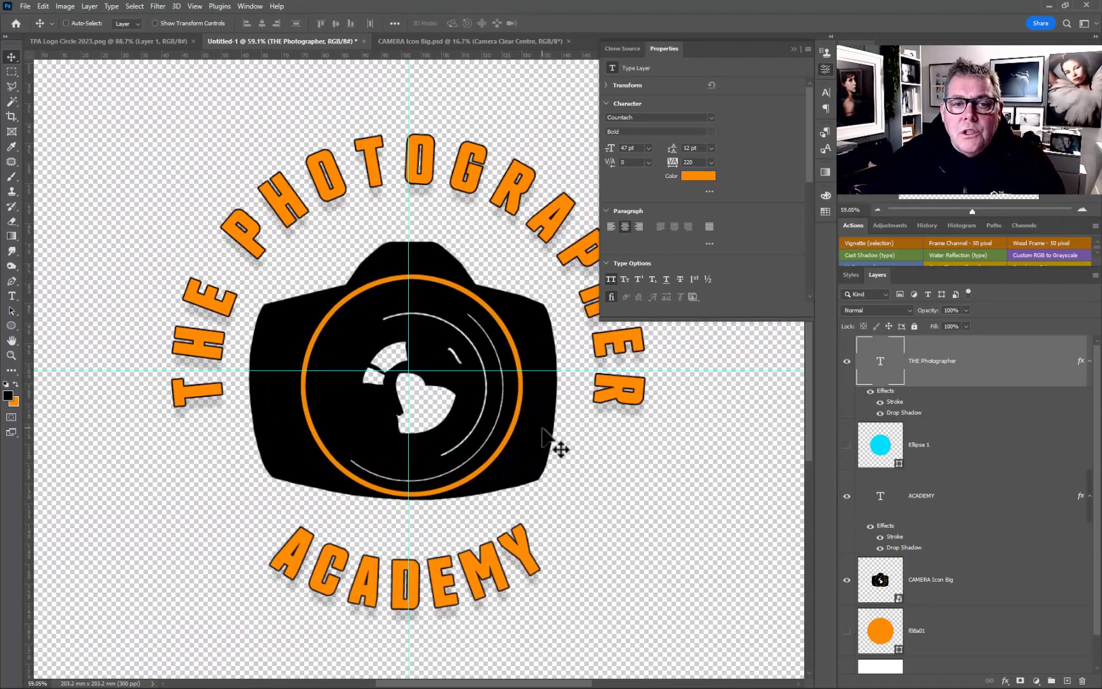
# Show the cyan "Ellipse 1" and orange "f08a01" circle layers that carry the curved text paths
pyautogui.click(847, 445)
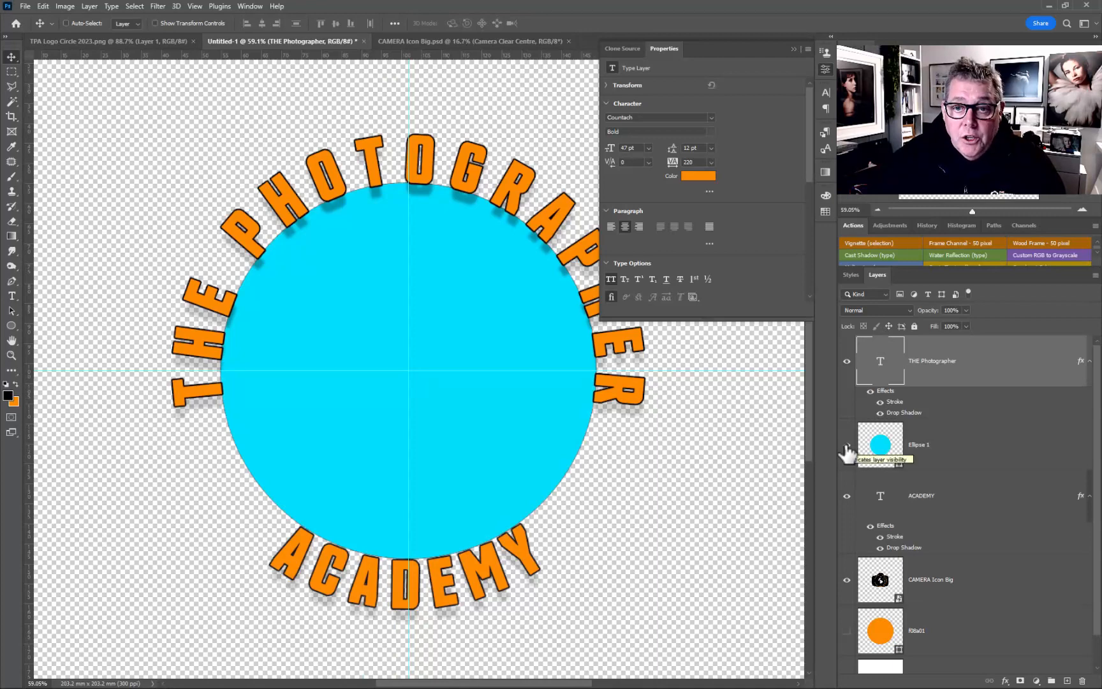
pyautogui.click(847, 362)
pyautogui.click(847, 362)
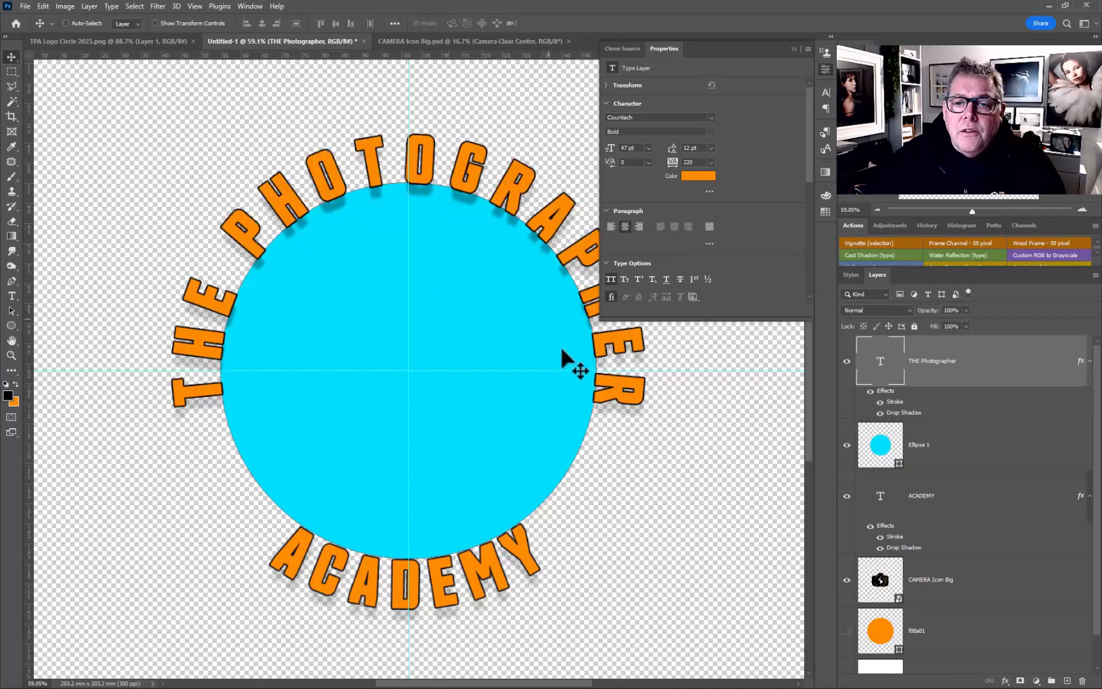
pyautogui.scroll(-1, 938, 521)
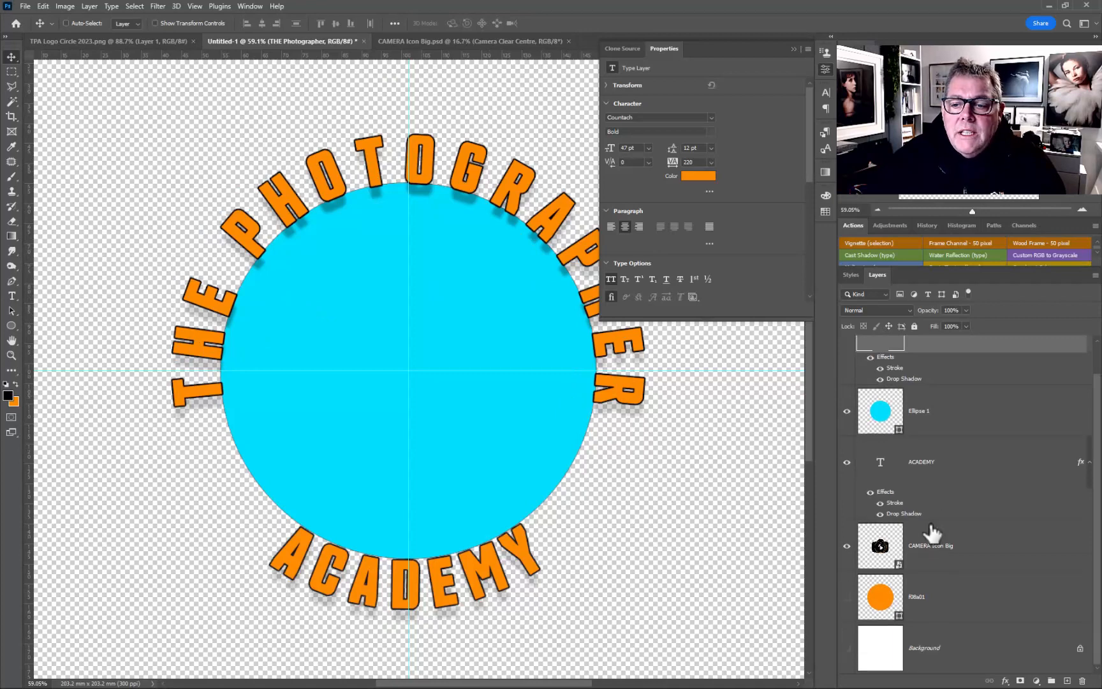
pyautogui.click(847, 600)
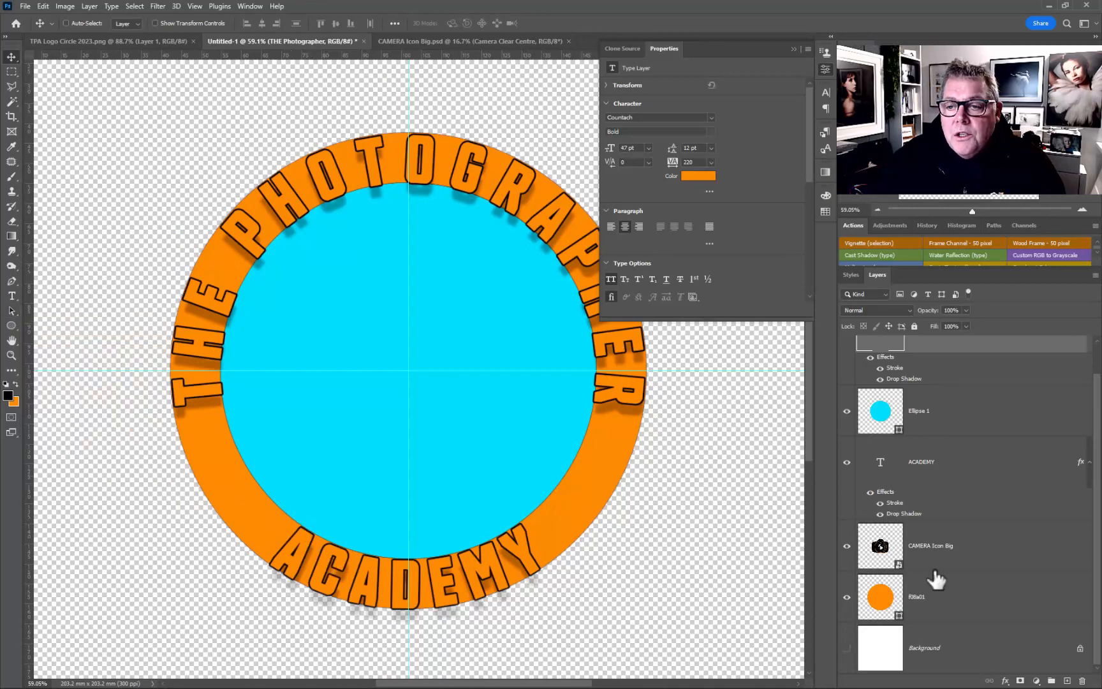
# Slide the "ACADEMY" text slightly clockwise along its circular path with the Path Selection tool, placing the vertical guide between D and E
pyautogui.click(964, 468)
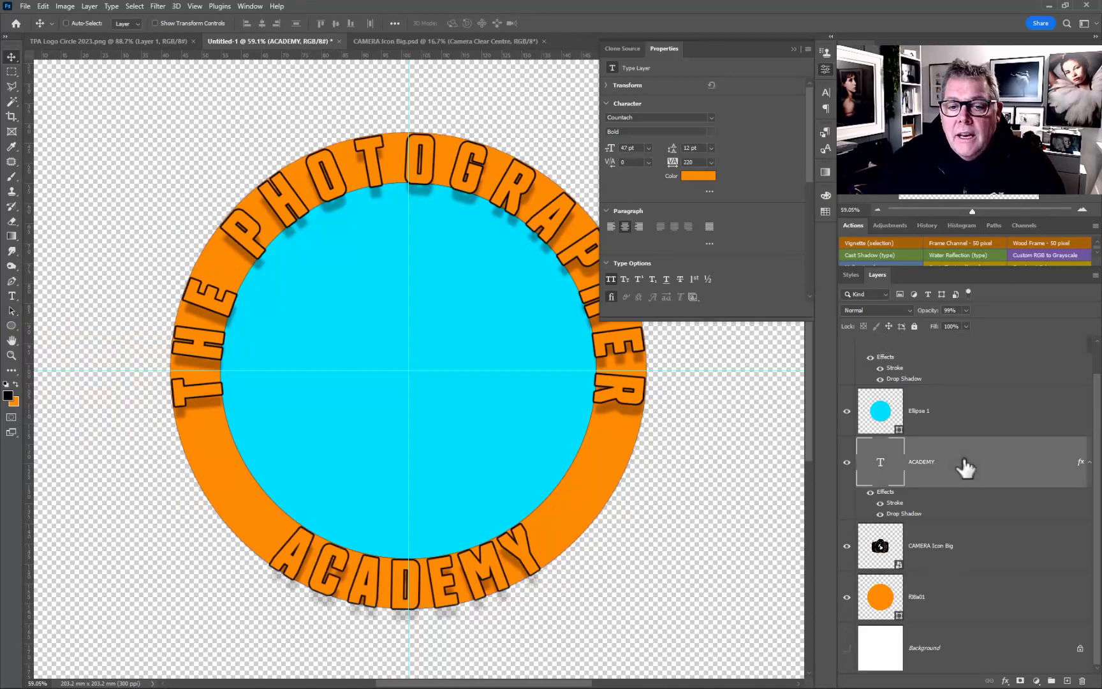
pyautogui.click(10, 313)
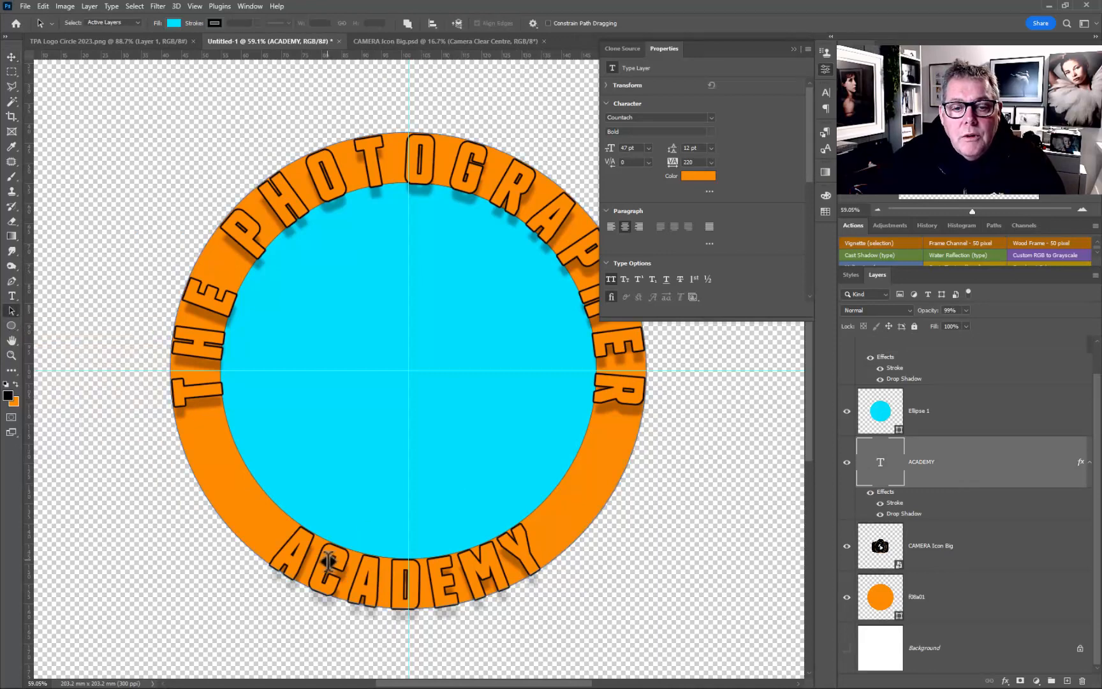
pyautogui.scroll(5, 325, 560)
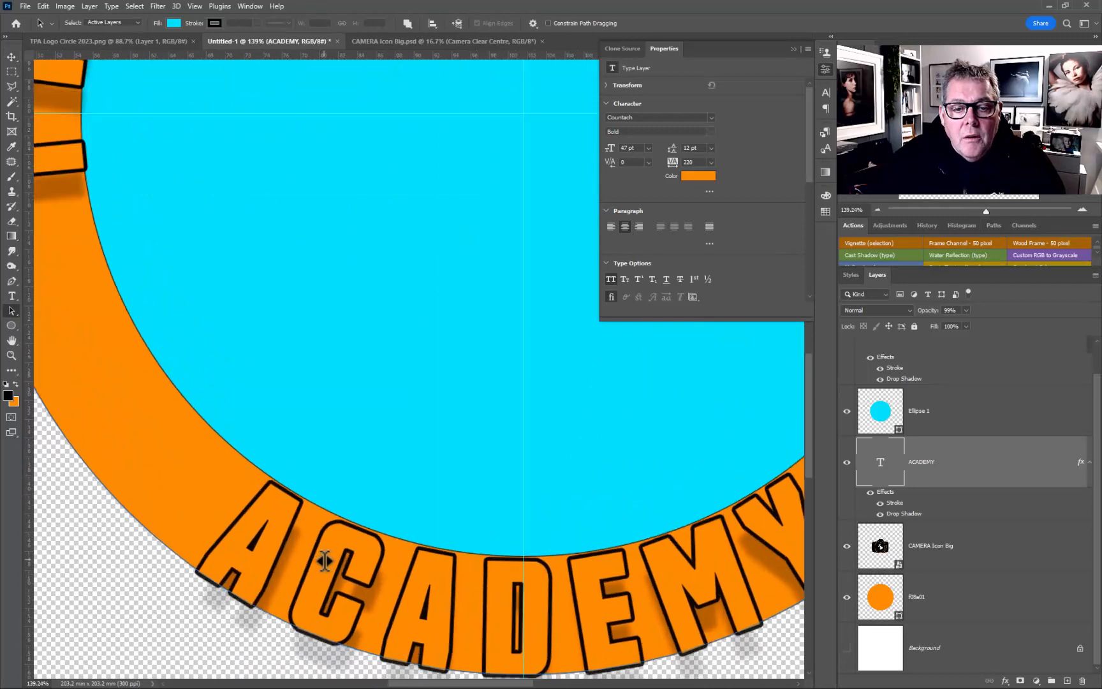
pyautogui.moveTo(326, 560); pyautogui.dragTo(478, 597)
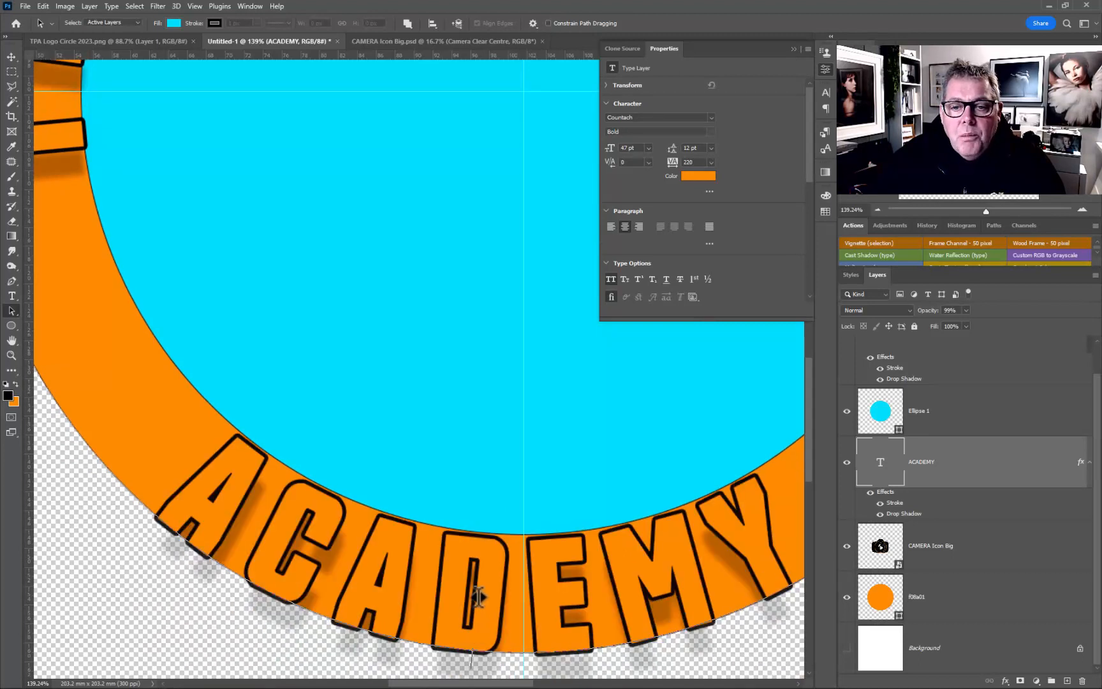
pyautogui.moveTo(478, 596); pyautogui.dragTo(494, 592)
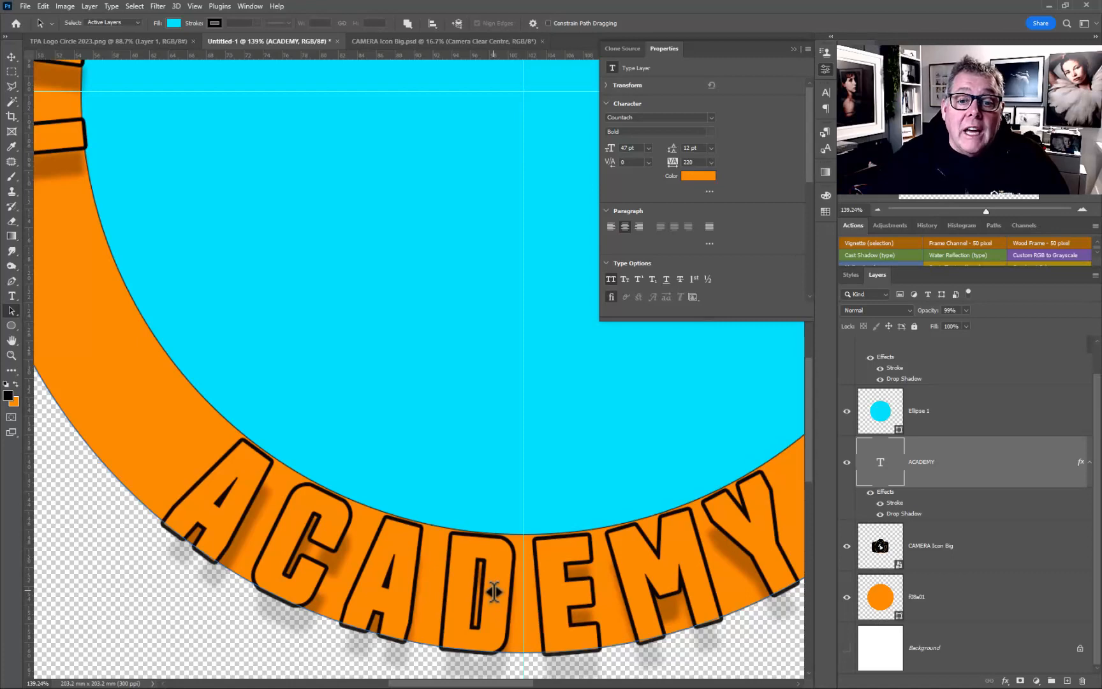
pyautogui.scroll(-4, 285, 527)
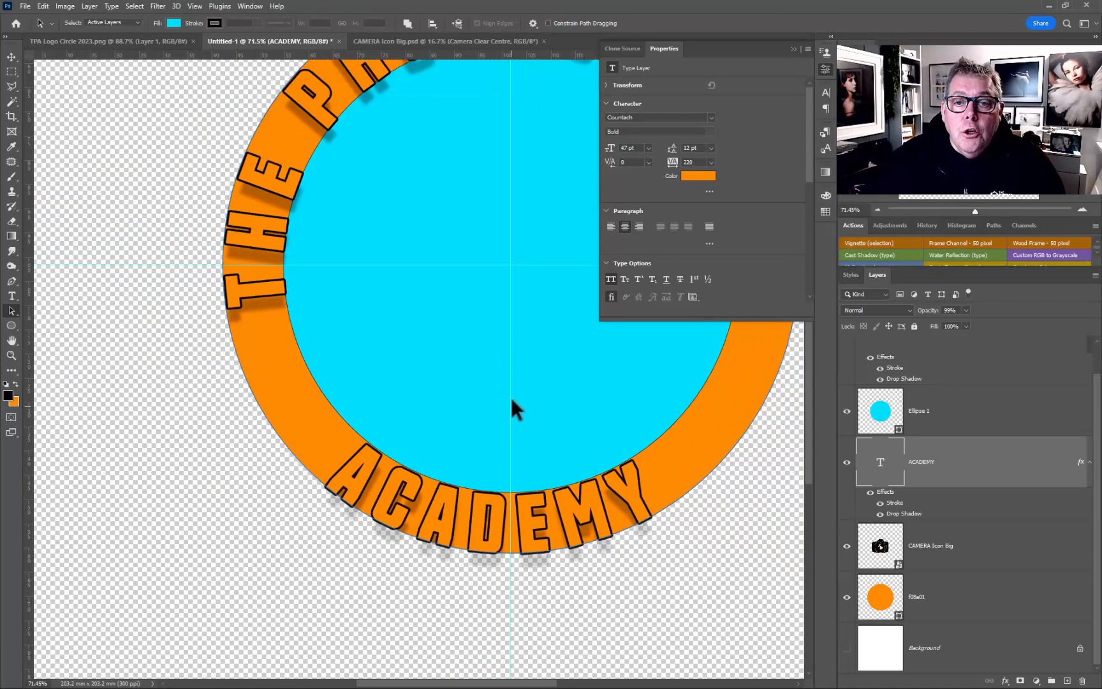
pyautogui.moveTo(492, 325); pyautogui.dragTo(393, 454)
pyautogui.scroll(-1, 478, 398)
pyautogui.scroll(-1, 479, 406)
pyautogui.moveTo(480, 406); pyautogui.dragTo(448, 385)
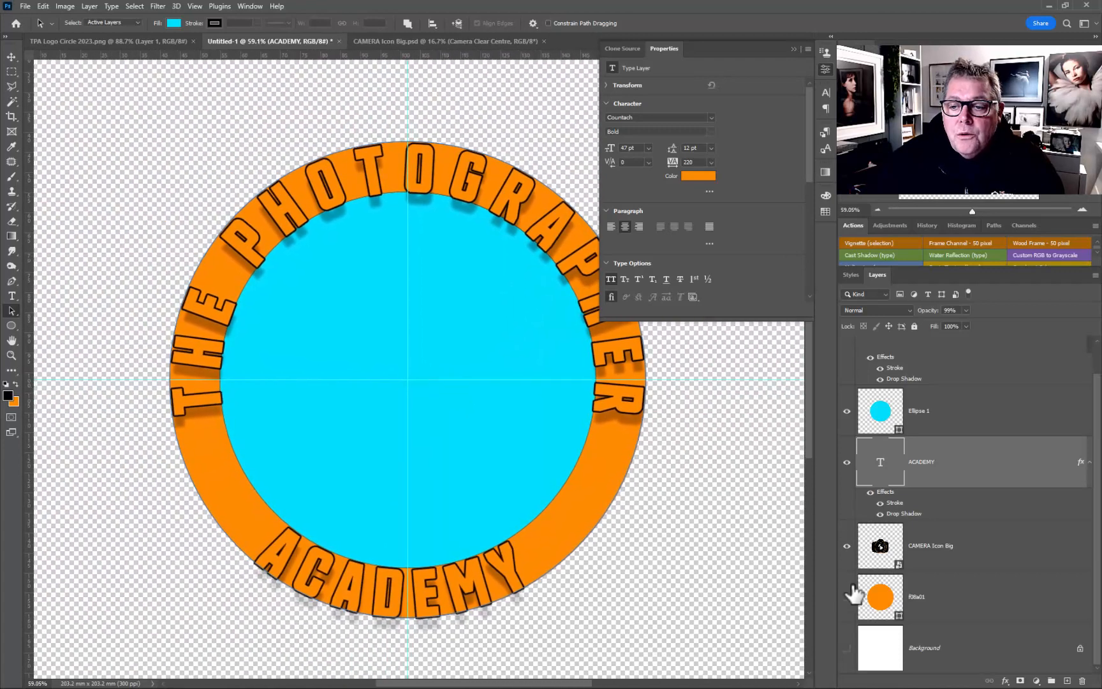
# Hide the orange and cyan circle layers and group every layer from "THE Photographer" down to "f08a01", excluding the Background
pyautogui.click(847, 597)
pyautogui.click(847, 410)
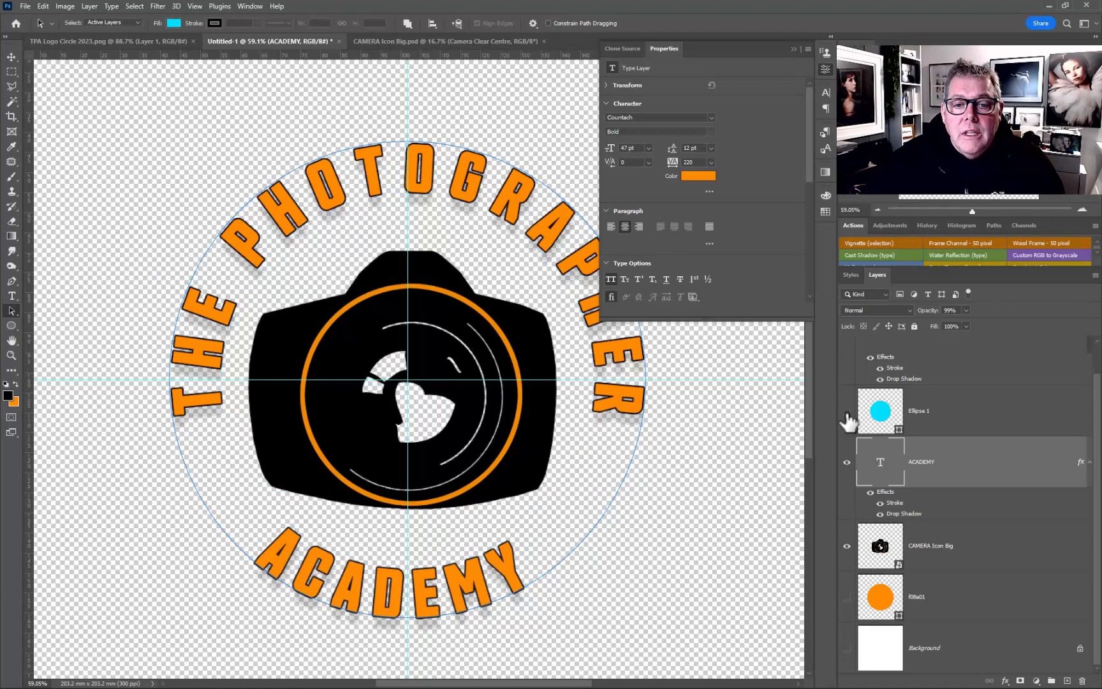
pyautogui.click(994, 429)
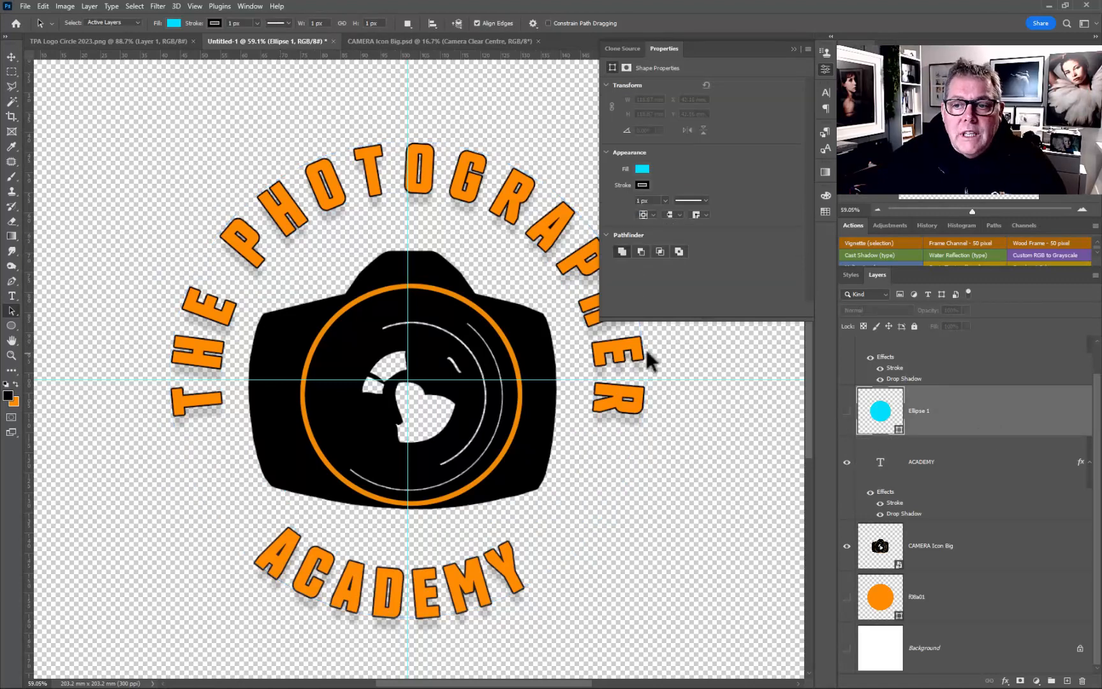
pyautogui.scroll(2, 942, 403)
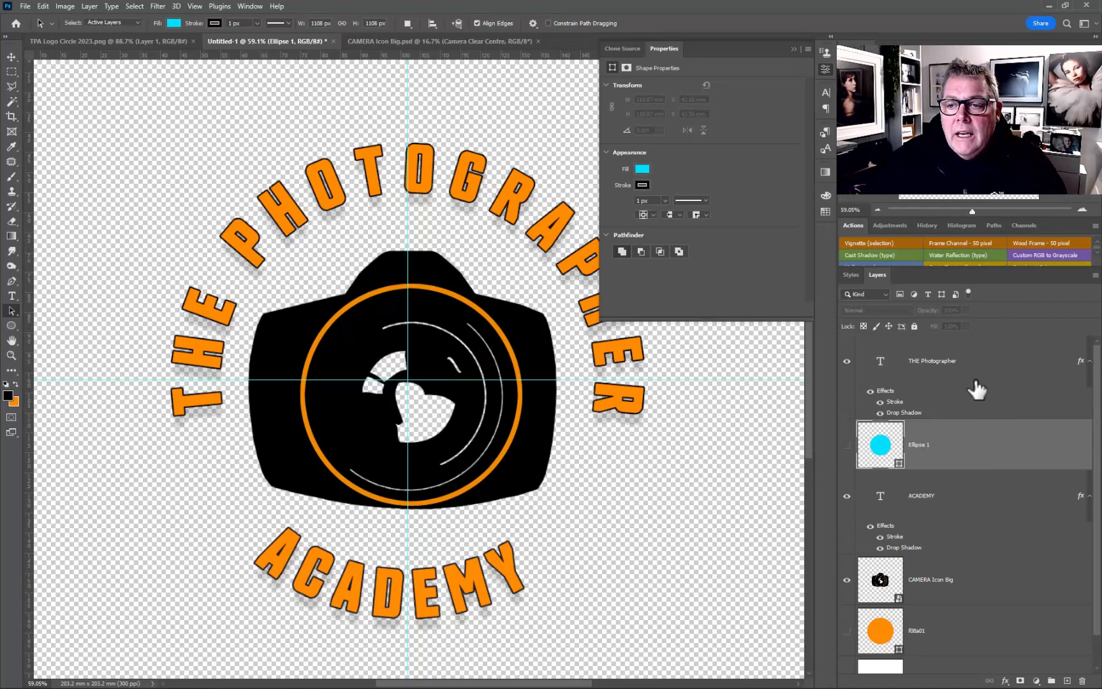
pyautogui.click(976, 381)
pyautogui.scroll(-1, 977, 440)
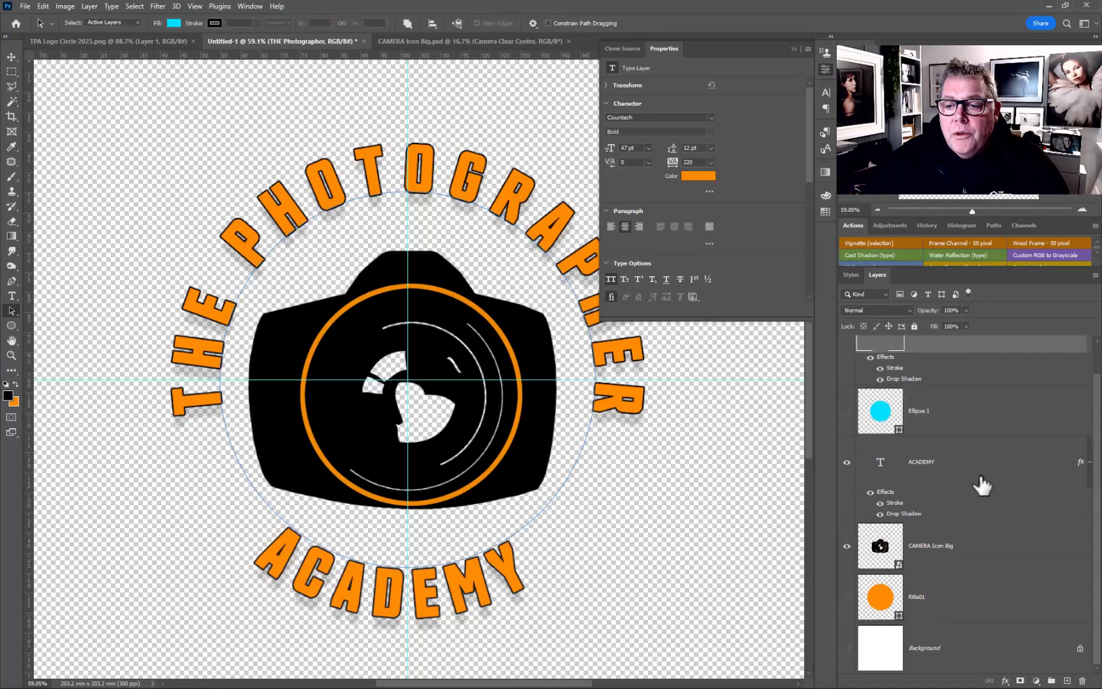
pyautogui.keyDown('shift'); pyautogui.click(1006, 615); pyautogui.keyUp('shift')
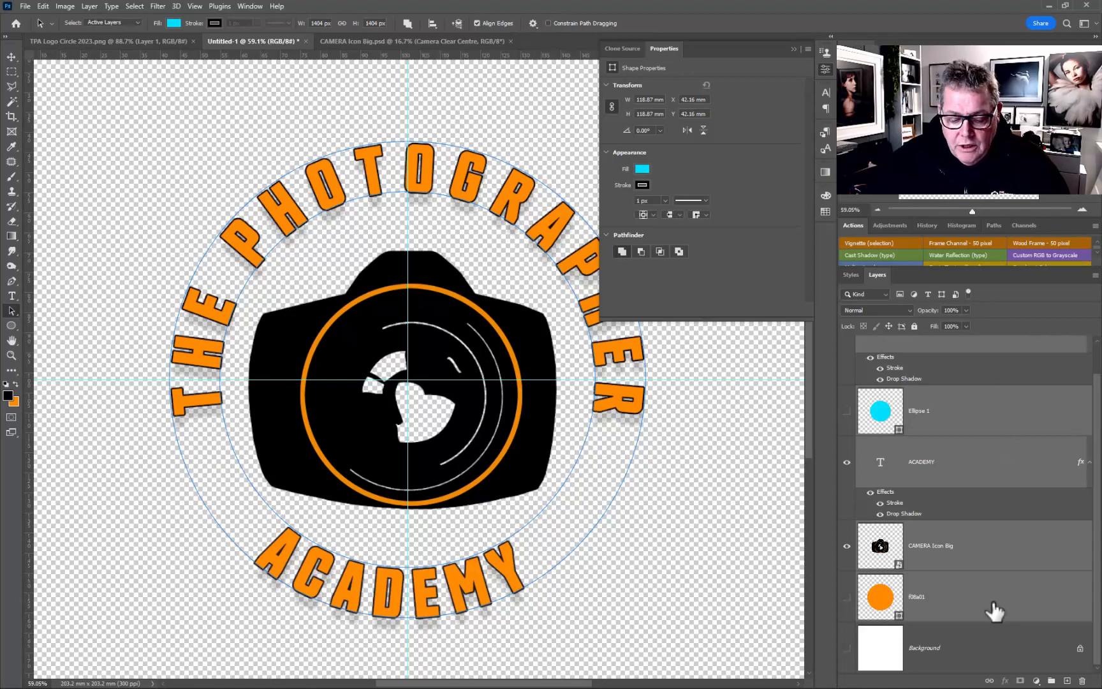
pyautogui.hotkey('ctrl', 'g')
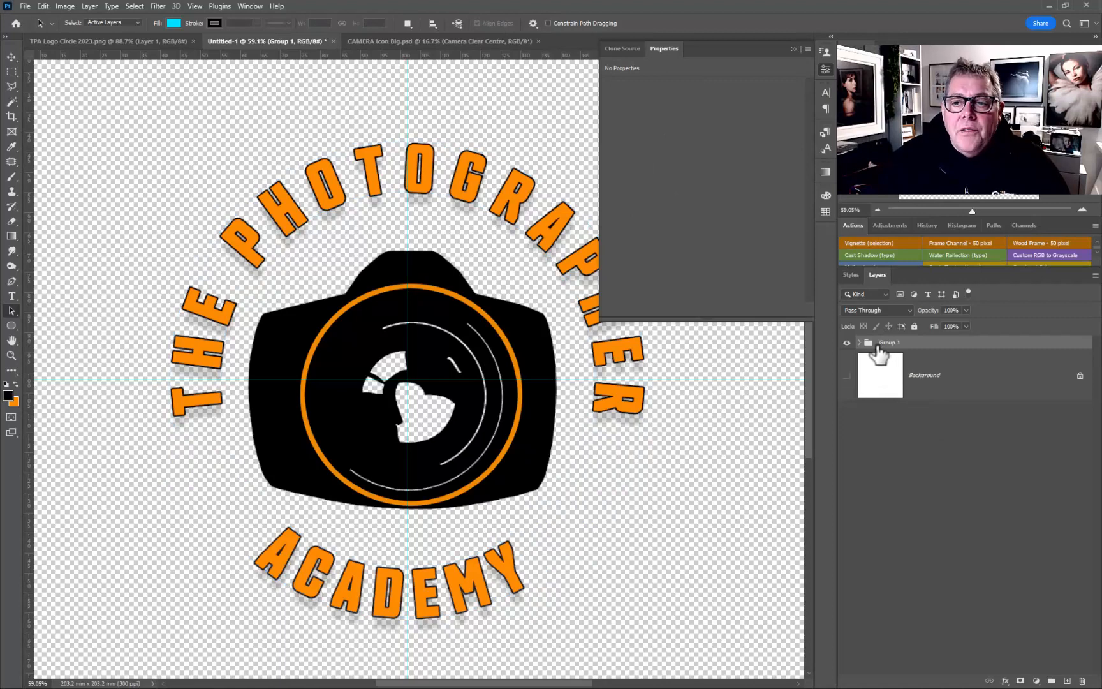
# Stamp the visible logo into a new merged layer with a transparent background and hide "Group 1"
pyautogui.scroll(-3, 714, 401)
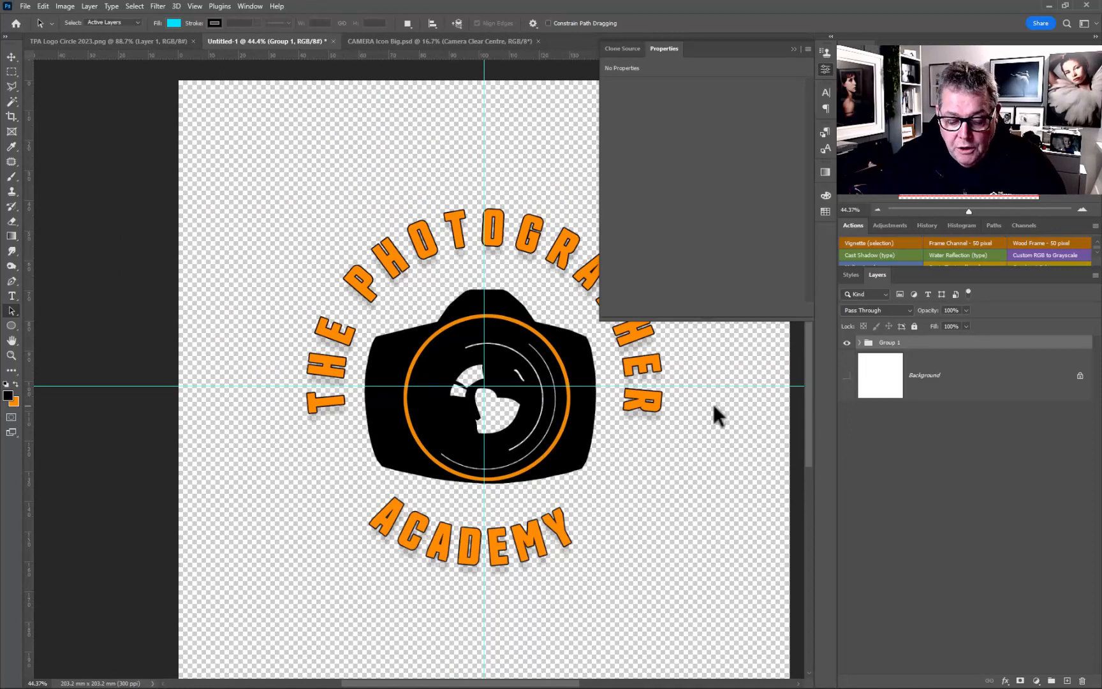
pyautogui.hotkey('ctrl', 'shift', 'alt', 'e')
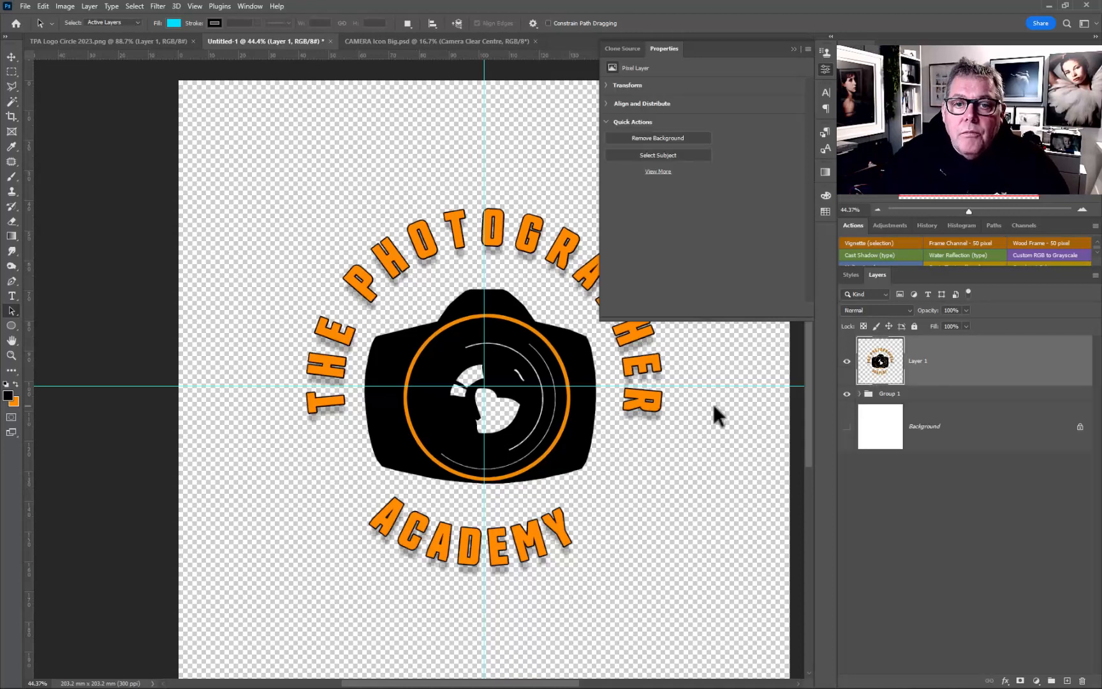
pyautogui.click(848, 393)
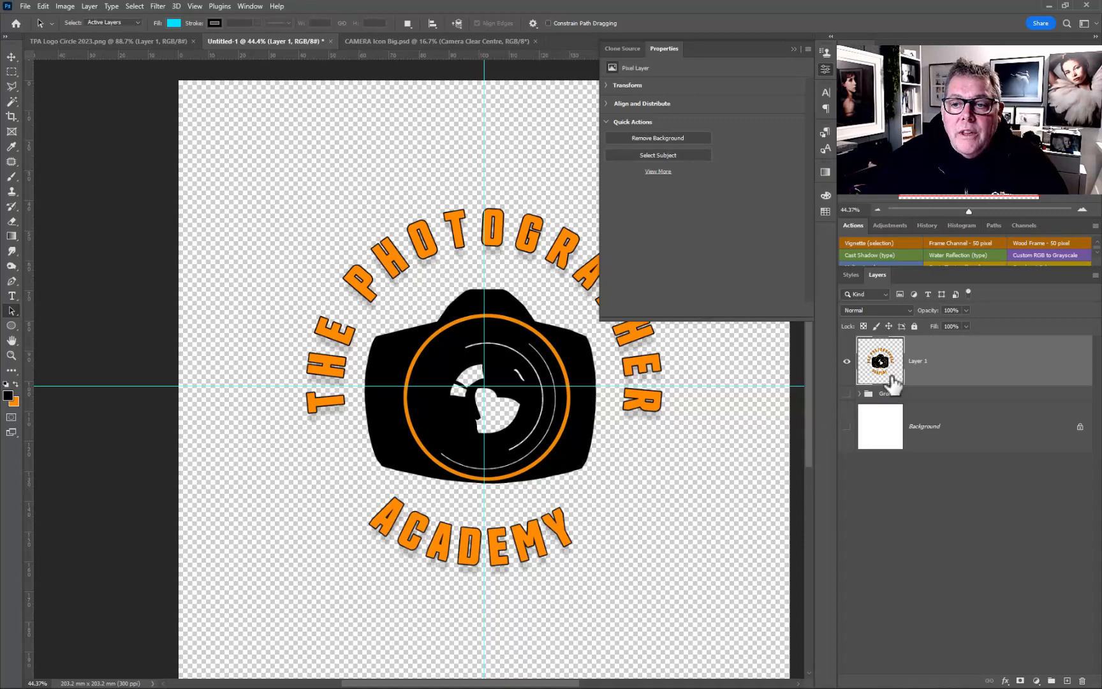
# Show the white Background, stamp the visible logo into another merged layer, and hide that new layer
pyautogui.click(847, 427)
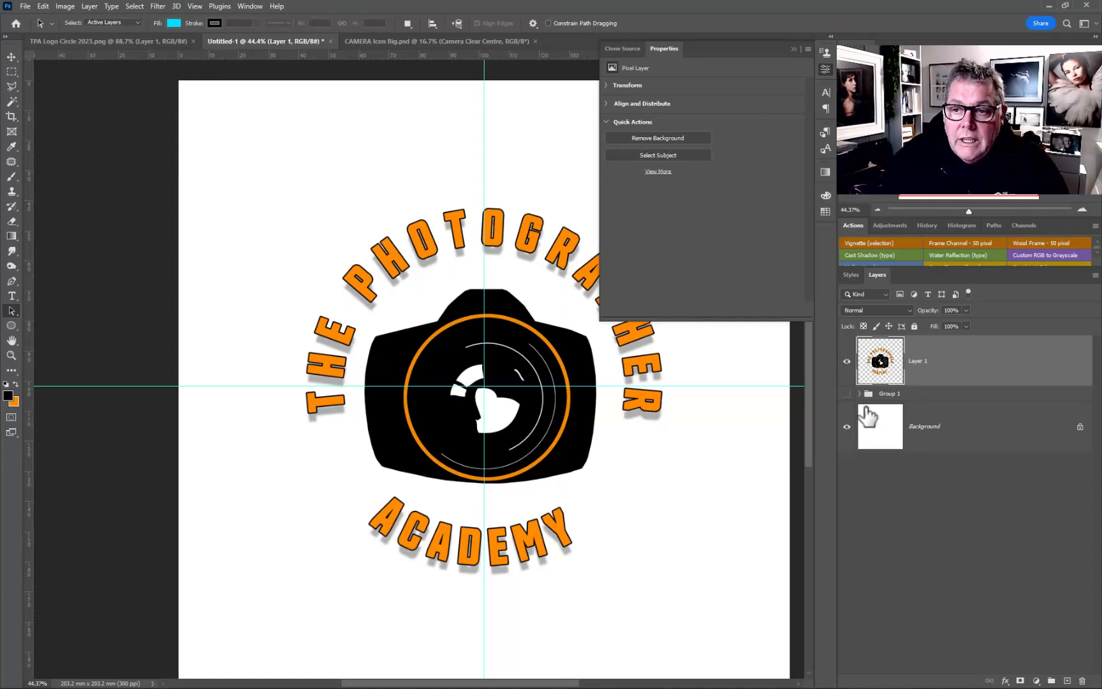
pyautogui.hotkey('ctrl', 'shift', 'alt', 'e')
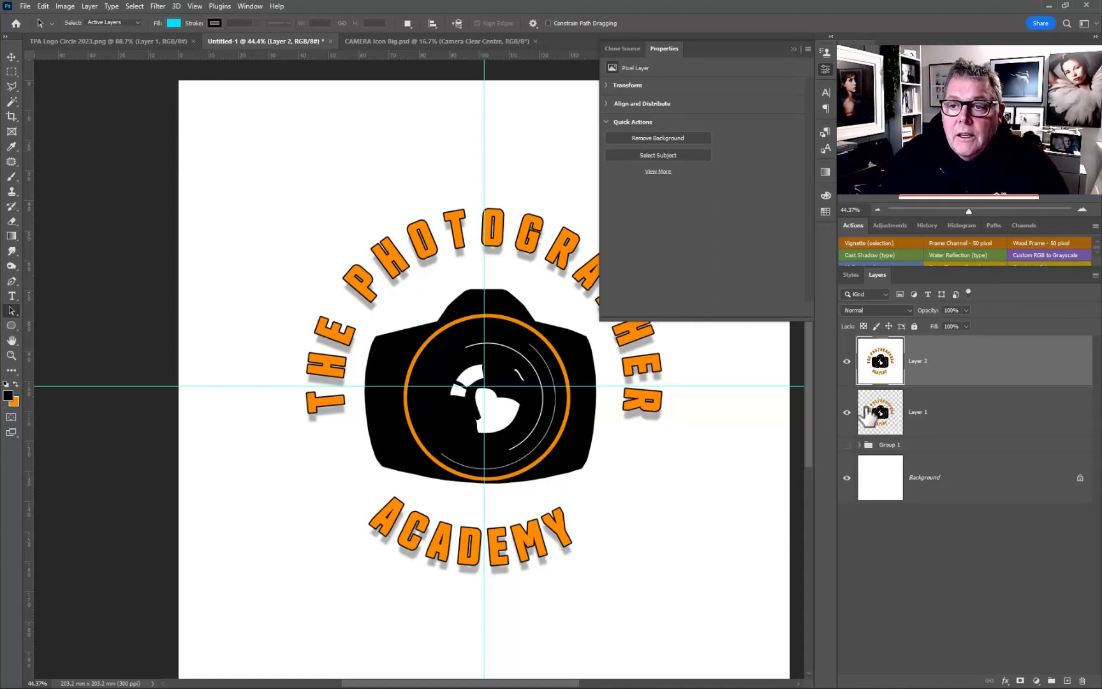
pyautogui.click(847, 361)
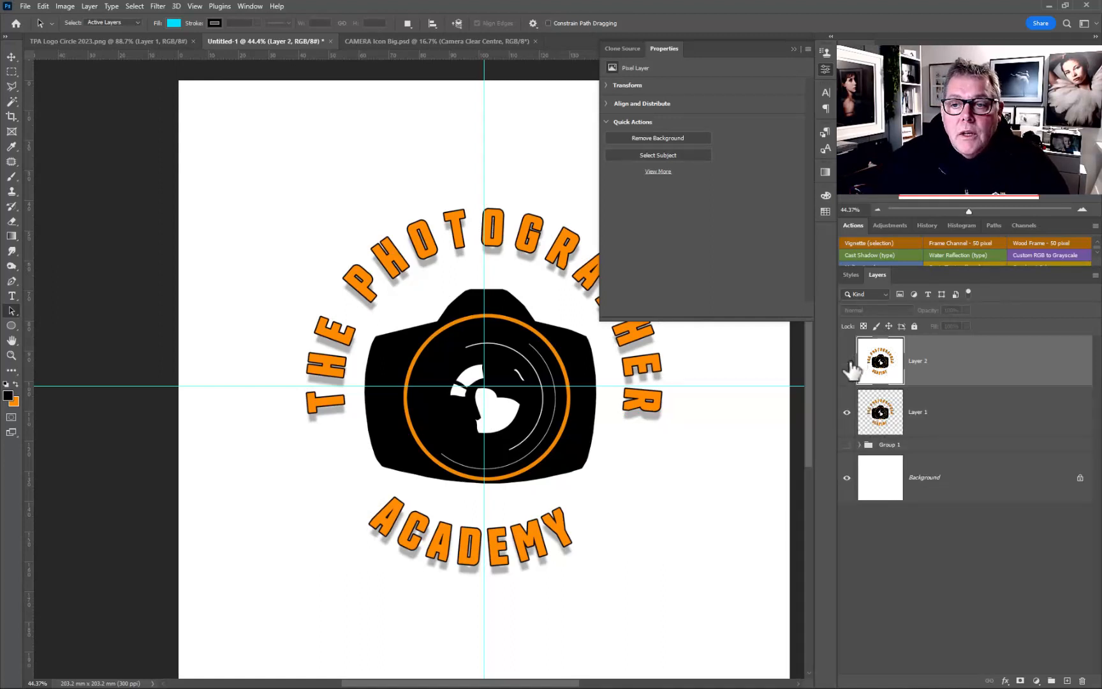
# Hide the transparent merged "Layer 1", show "Group 1" and expand it to reveal its editable layers
pyautogui.click(847, 412)
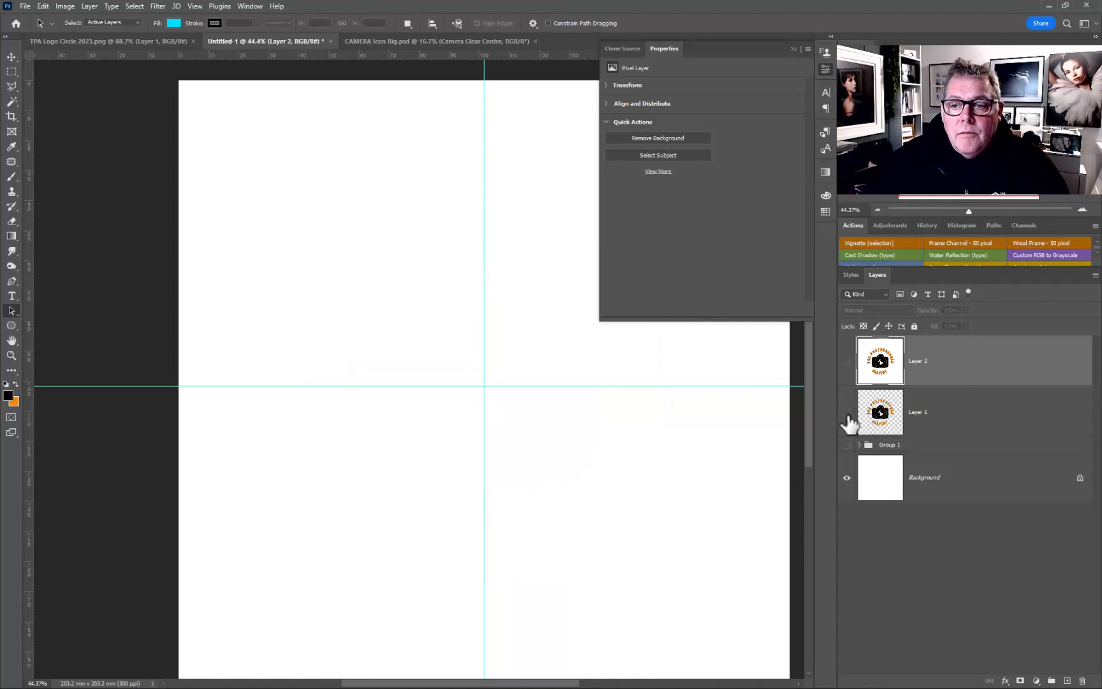
pyautogui.click(847, 445)
pyautogui.click(859, 444)
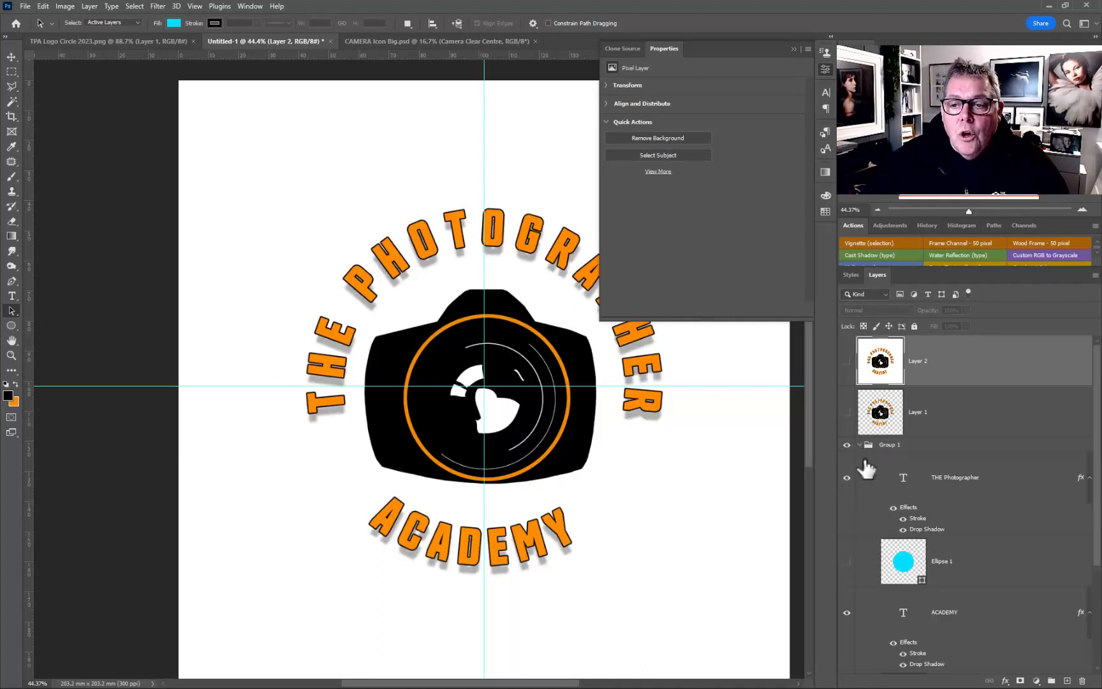